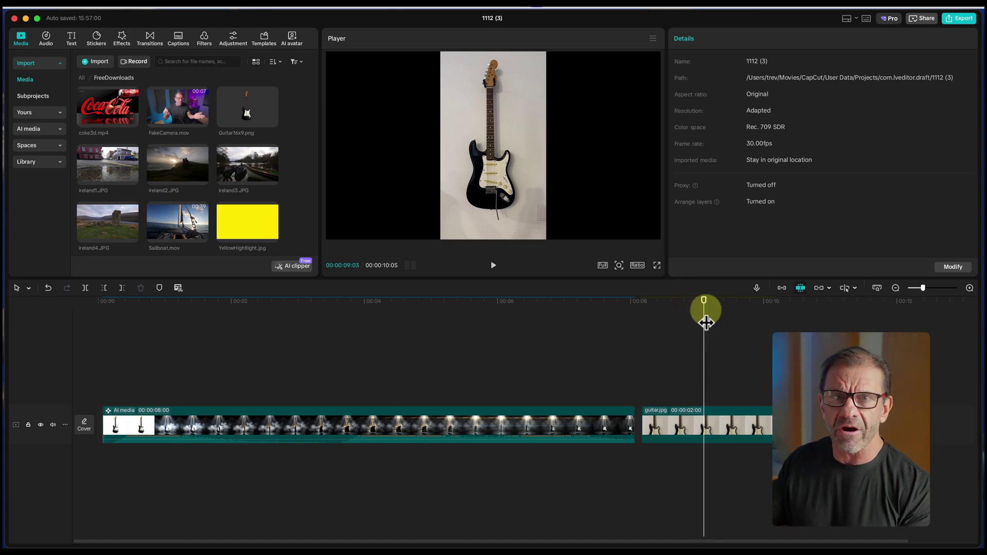
- Play the timeline from the start, then move onto the guitar photo clip
{"action": "left_click_drag", "start_coordinate": [710, 317], "coordinate": [102, 335]}
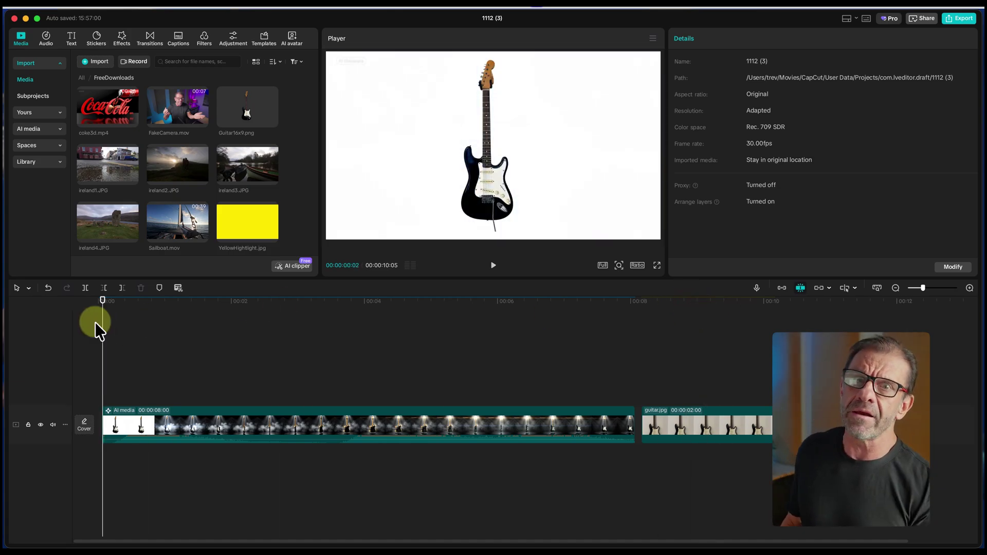
{"action": "key", "text": "space"}
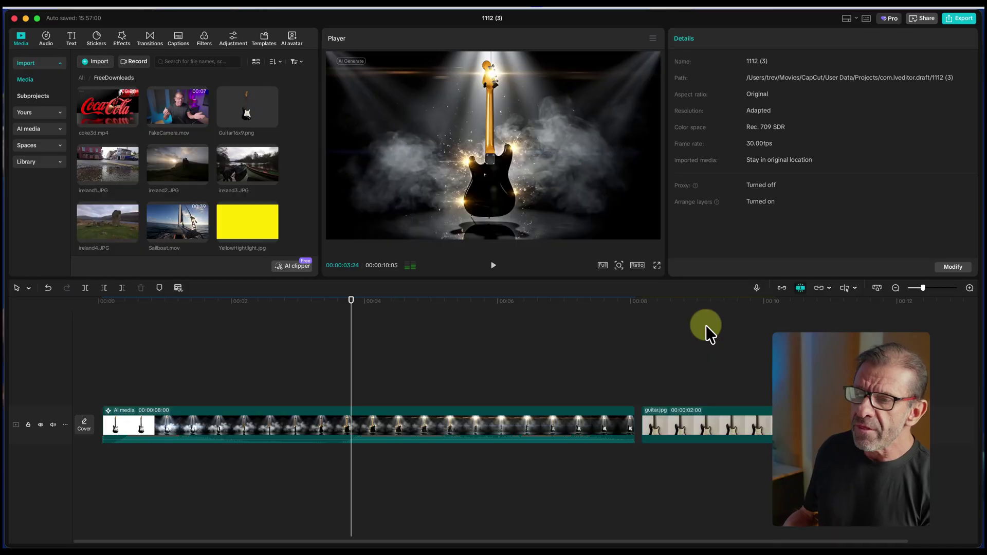
{"action": "left_click", "coordinate": [715, 307]}
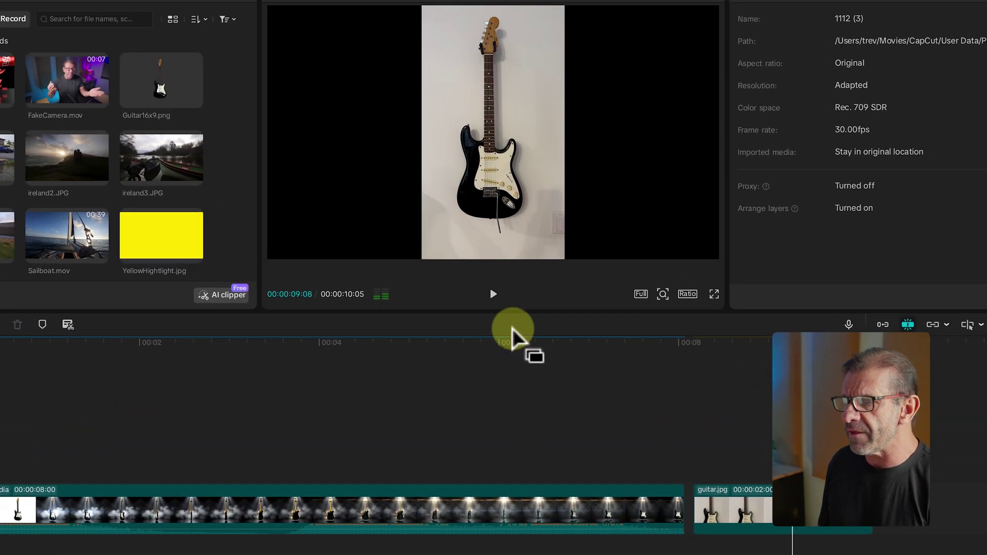
{"action": "left_click_drag", "start_coordinate": [516, 361], "coordinate": [748, 354]}
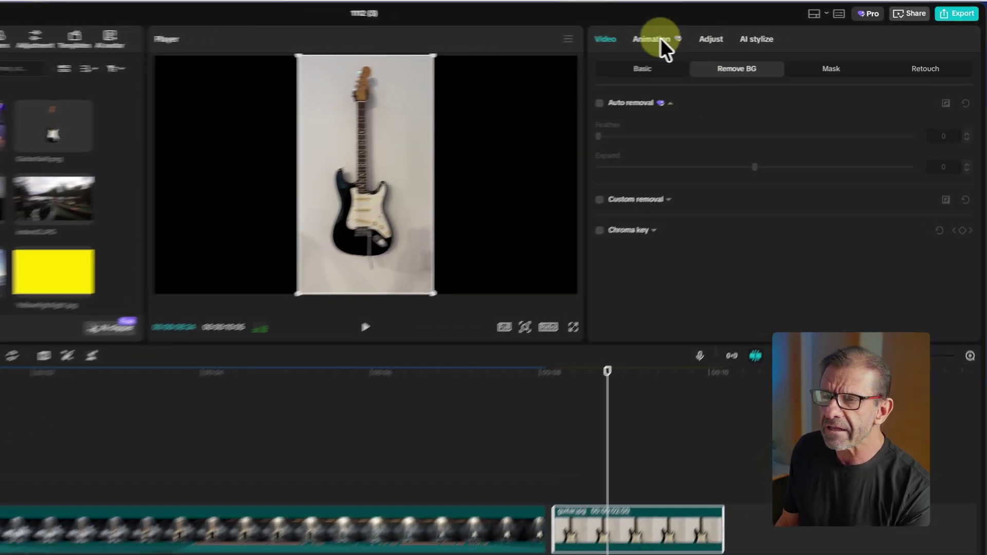
- Remove the guitar photo's background using Auto removal
{"action": "left_click", "coordinate": [692, 43]}
{"action": "left_click", "coordinate": [734, 70]}
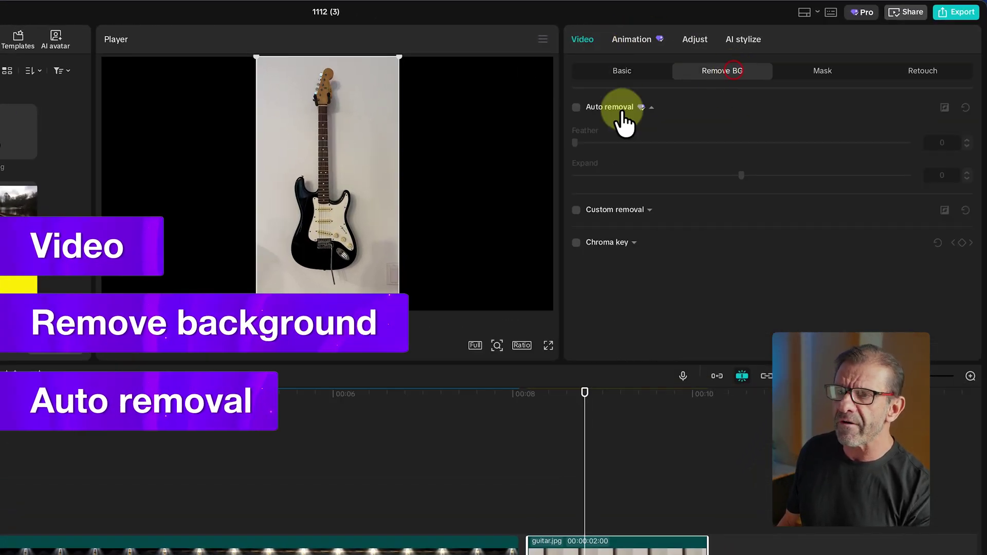
{"action": "left_click", "coordinate": [576, 107]}
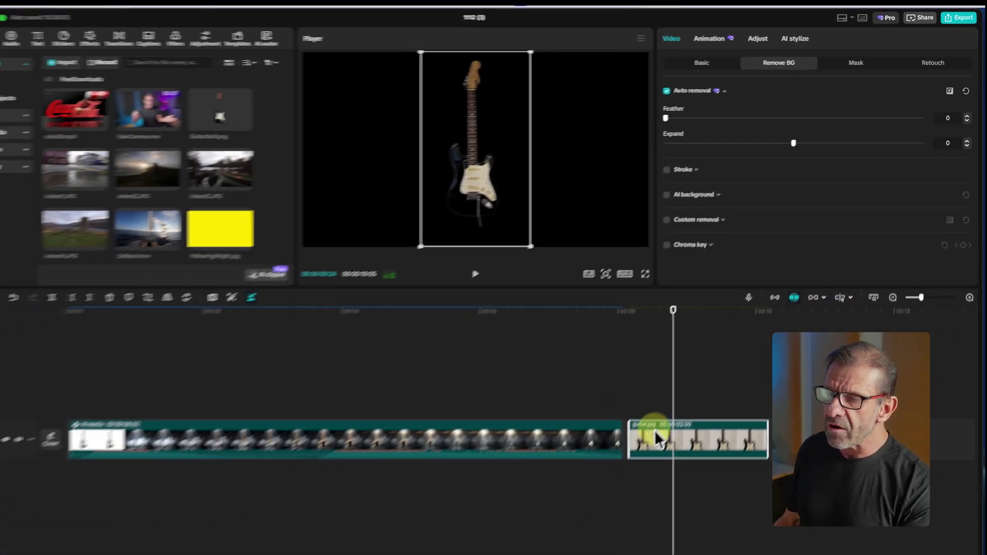
- Turn the guitar clip into a compound clip and start exporting a still frame
{"action": "right_click", "coordinate": [564, 551]}
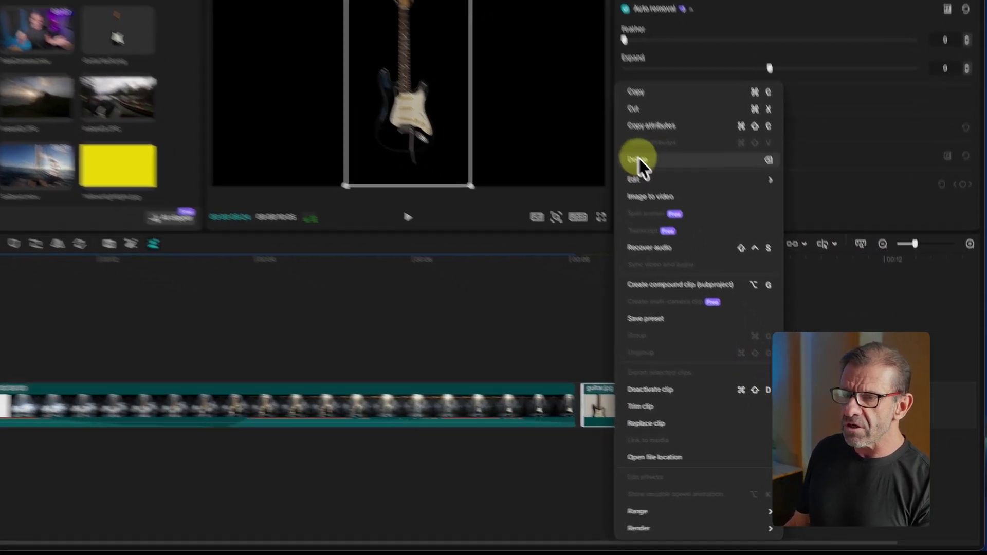
{"action": "left_click", "coordinate": [702, 324]}
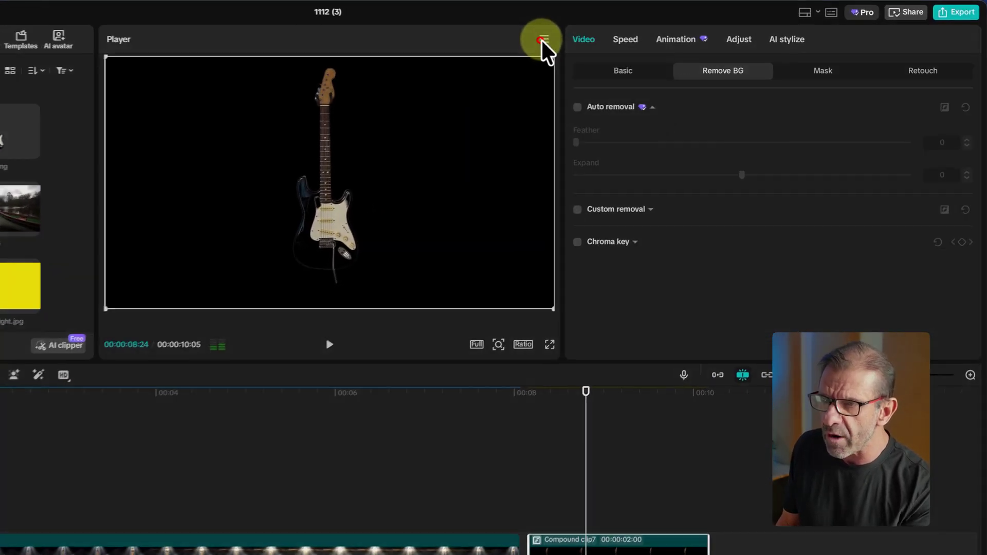
{"action": "left_click", "coordinate": [596, 39]}
{"action": "left_click", "coordinate": [592, 92]}
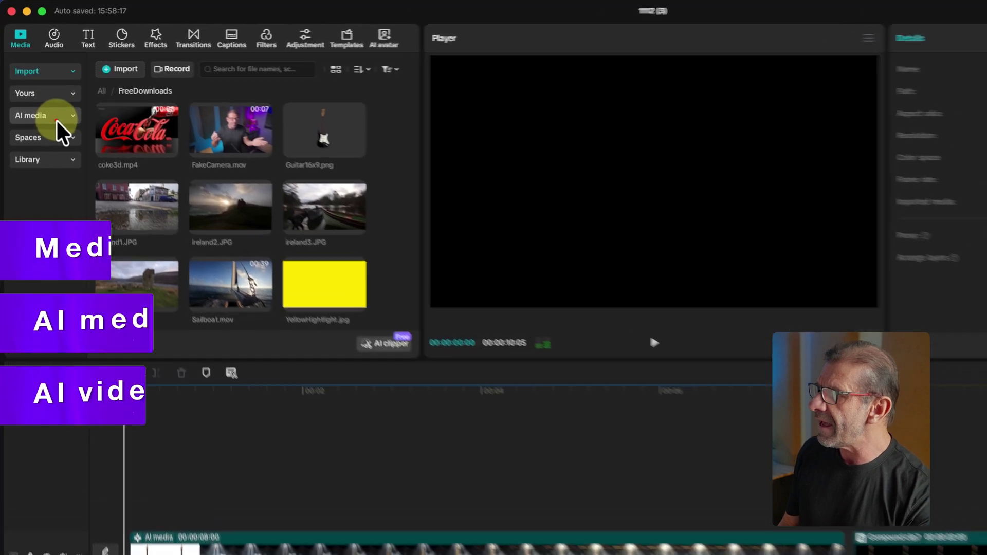
- Open the AI media image-to-video generator and start importing a source image
{"action": "left_click", "coordinate": [47, 97]}
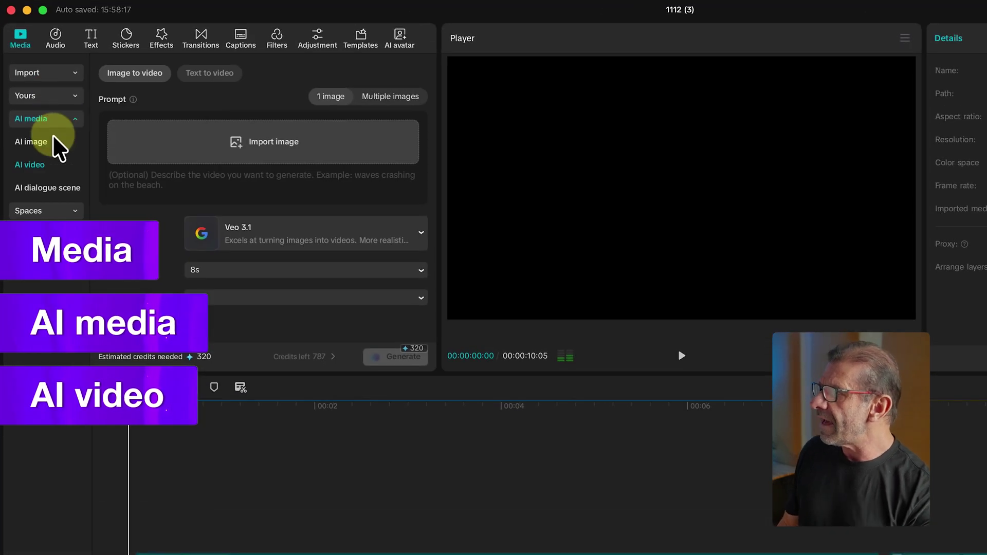
{"action": "left_click", "coordinate": [45, 145]}
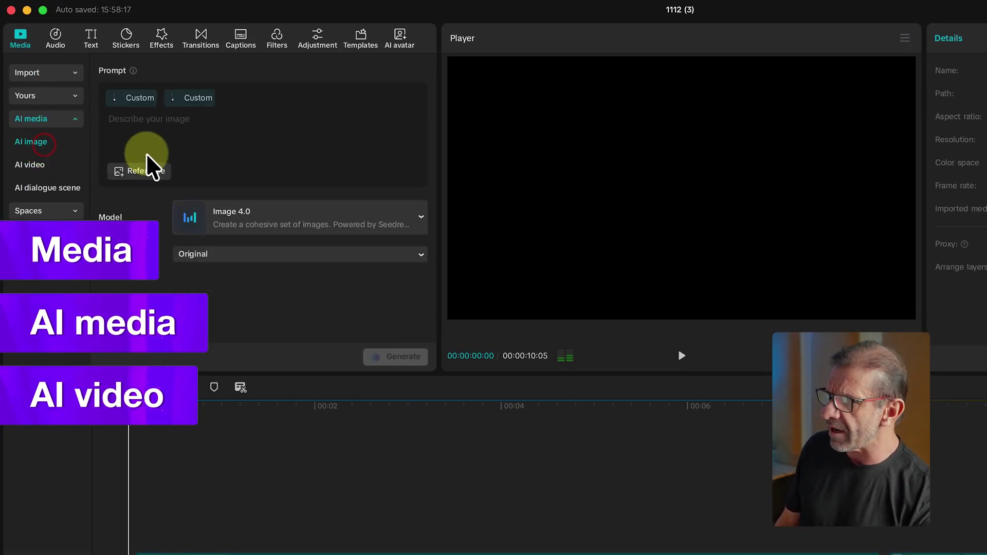
{"action": "left_click", "coordinate": [31, 165]}
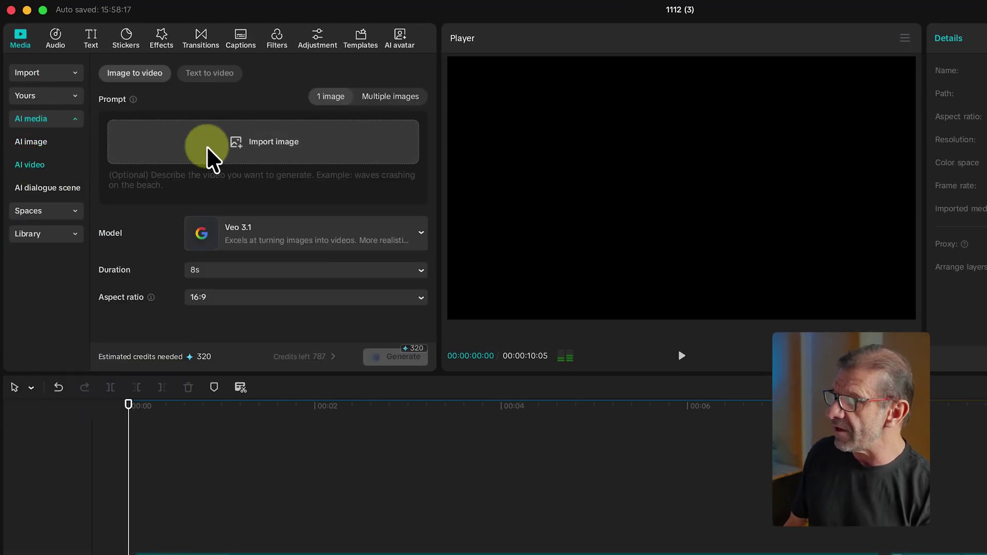
{"action": "left_click", "coordinate": [271, 144]}
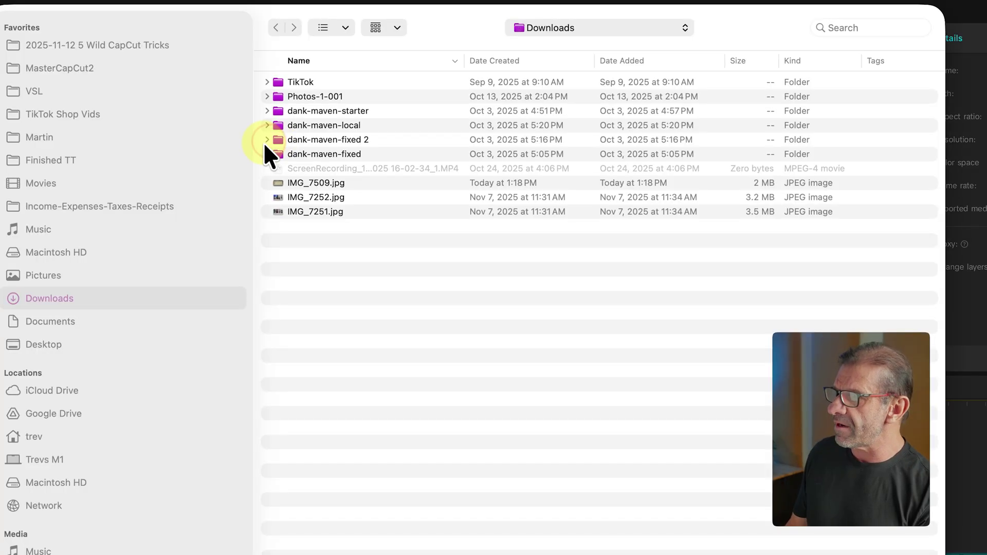
- Browse to the FreeDownloads folder and load Guitar16x9.png as the source image
{"action": "left_click", "coordinate": [124, 46]}
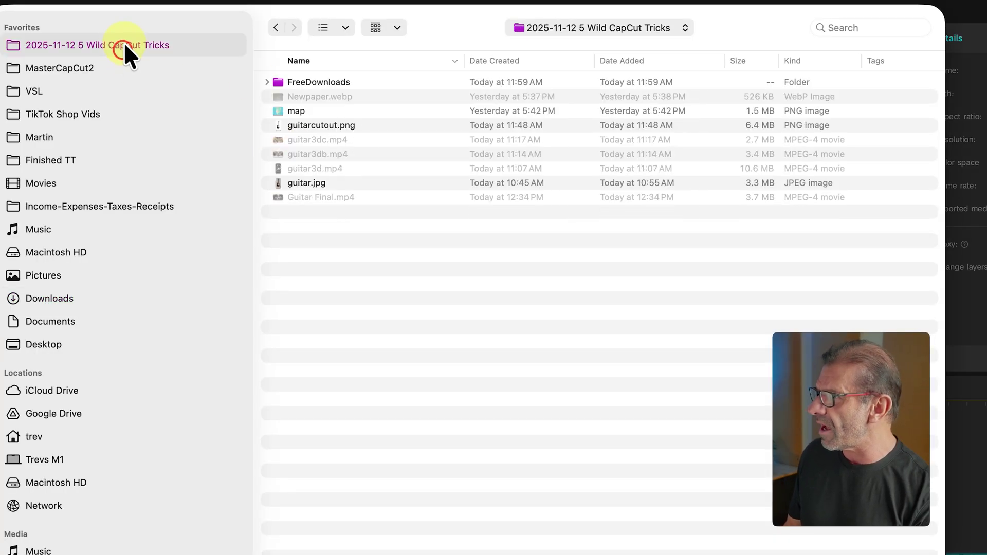
{"action": "left_click", "coordinate": [309, 82]}
{"action": "double_click", "coordinate": [309, 81]}
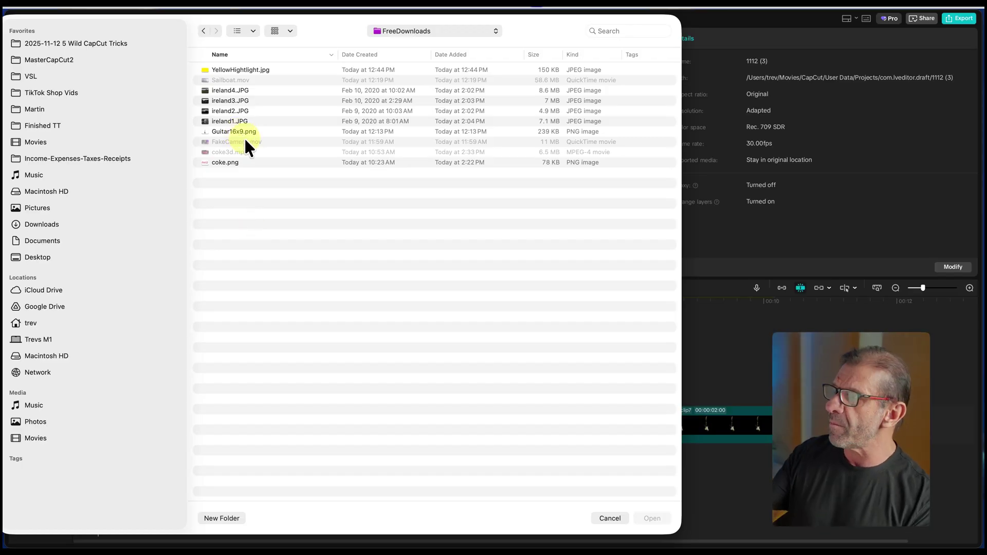
{"action": "left_click", "coordinate": [245, 133]}
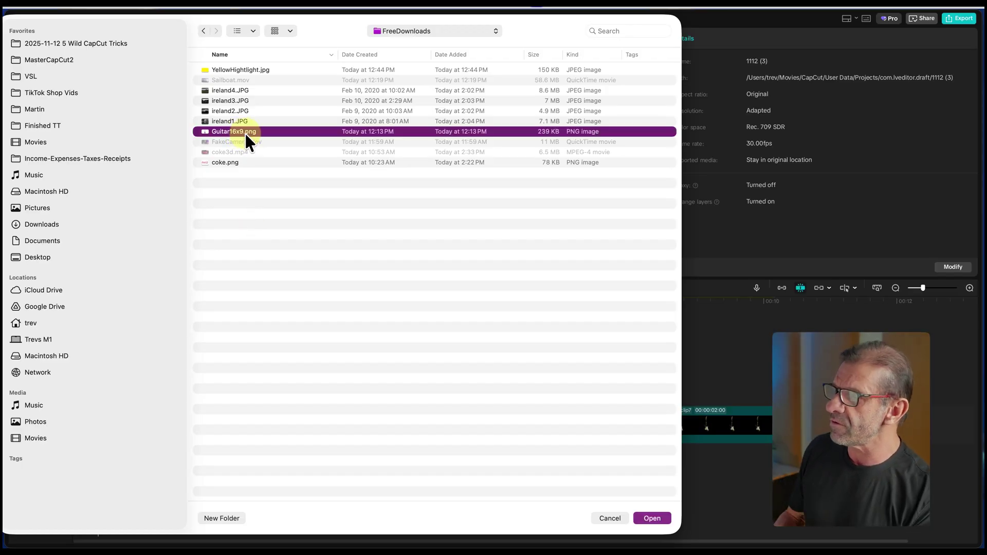
{"action": "left_click", "coordinate": [651, 518]}
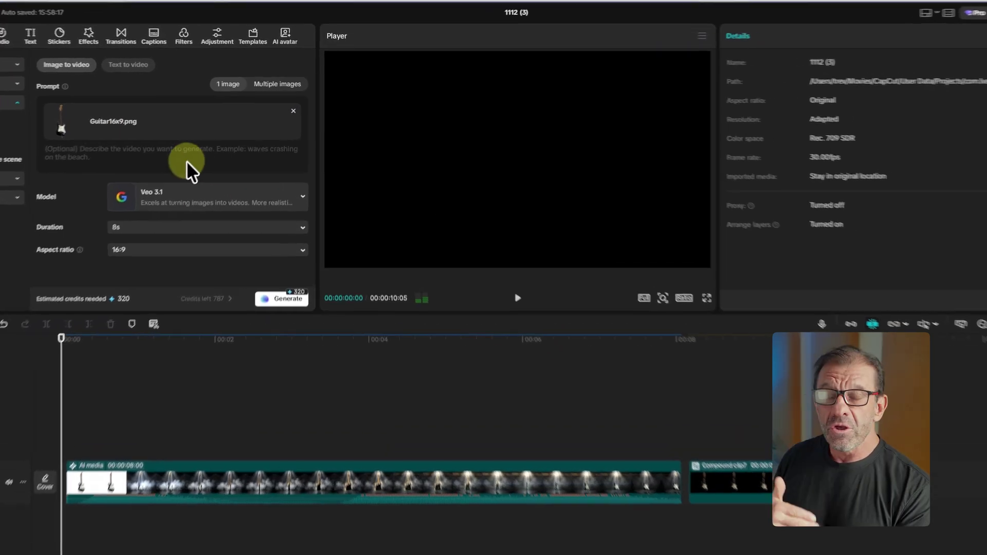
- Paste the guitar studio scene description from Notes into the AI video prompt box
{"action": "key", "text": "super+Tab"}
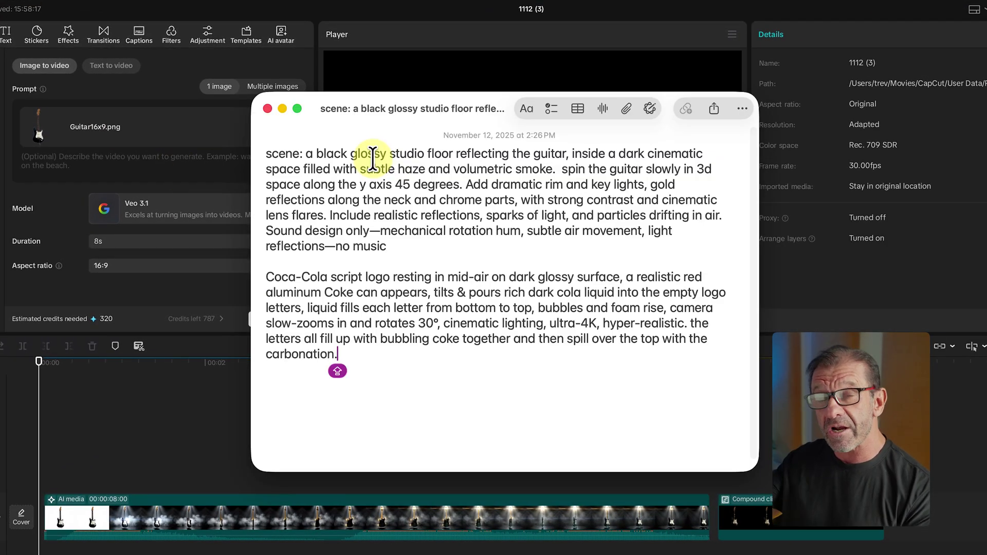
{"action": "left_click_drag", "start_coordinate": [391, 252], "coordinate": [248, 133]}
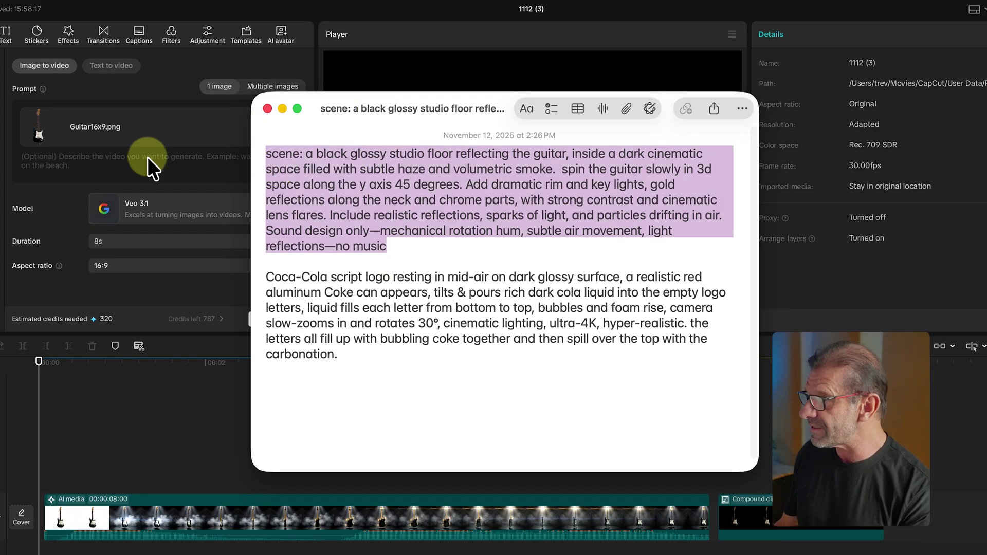
{"action": "left_click", "coordinate": [122, 162]}
{"action": "key", "text": "super+v"}
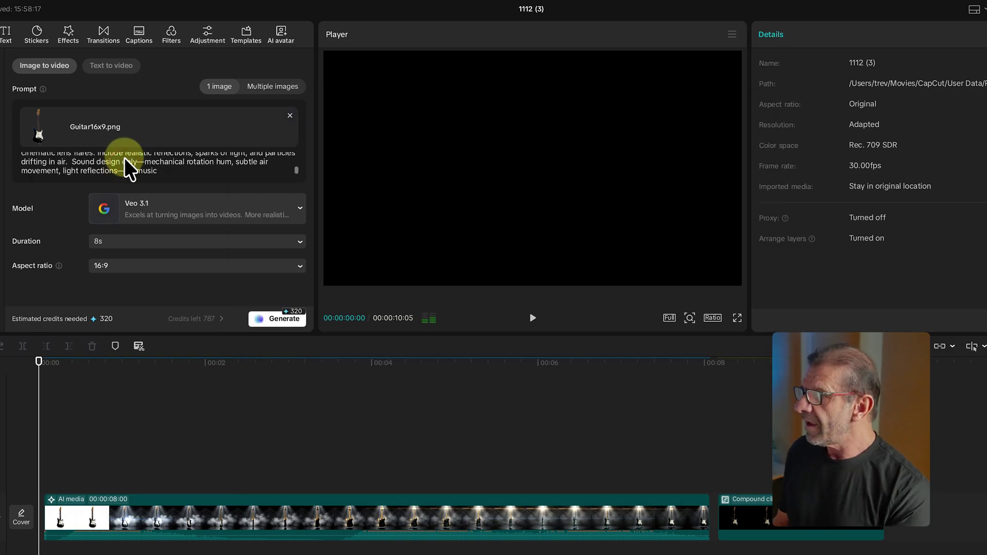
- Generate the AI video and briefly play the timeline to preview
{"action": "left_click", "coordinate": [273, 317]}
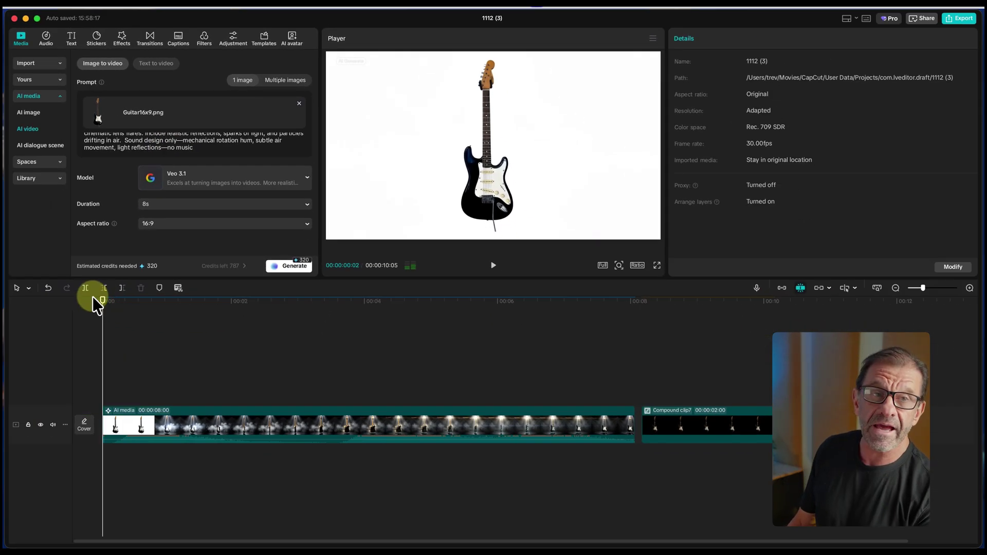
{"action": "key", "text": "space"}
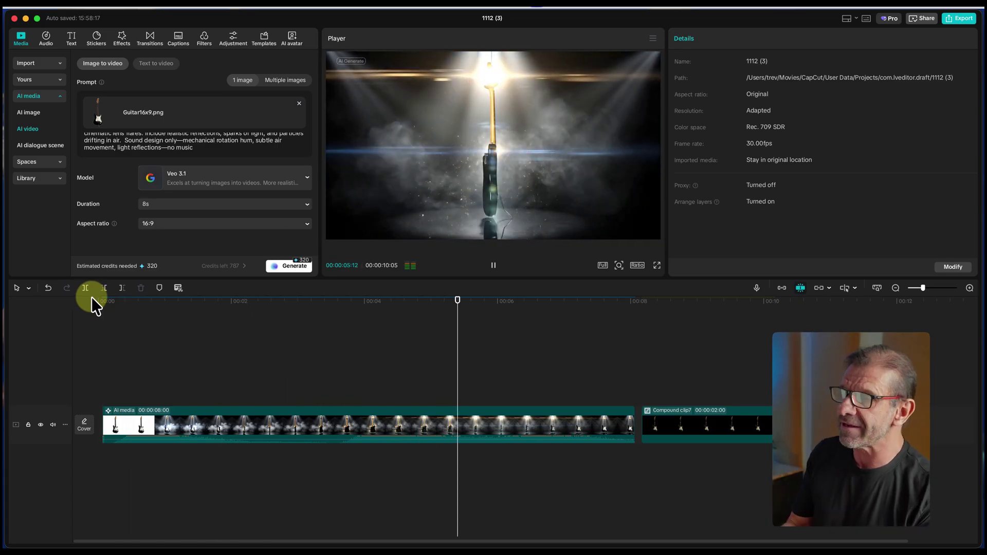
{"action": "key", "text": "space"}
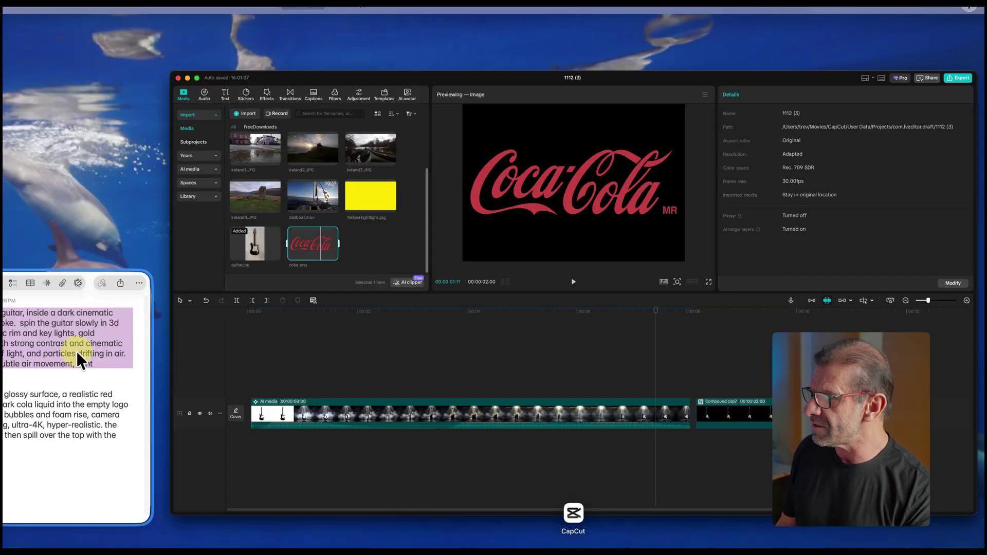
- Select the Coca-Cola prompt paragraph in Notes and play the coke3d.mp4 pour animation
{"action": "left_click", "coordinate": [80, 348]}
{"action": "triple_click", "coordinate": [484, 282]}
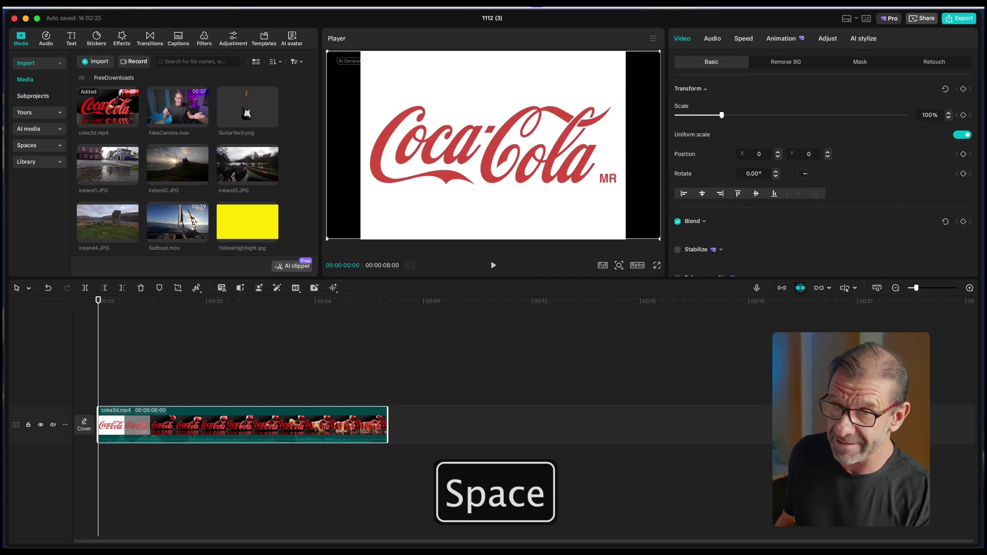
{"action": "key", "text": "space"}
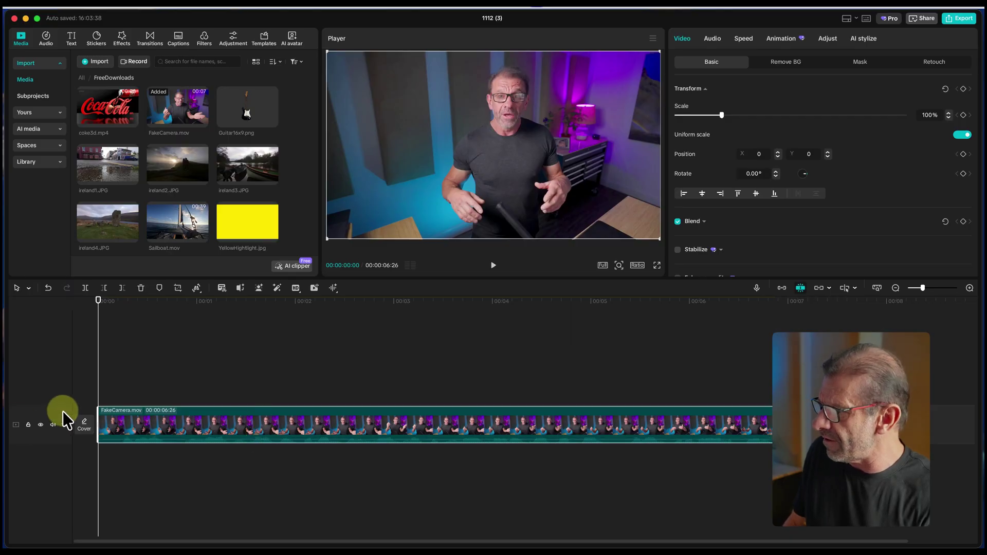
- Mute the FakeCamera.mov track and set the playhead just past 00:01
{"action": "left_click", "coordinate": [52, 425]}
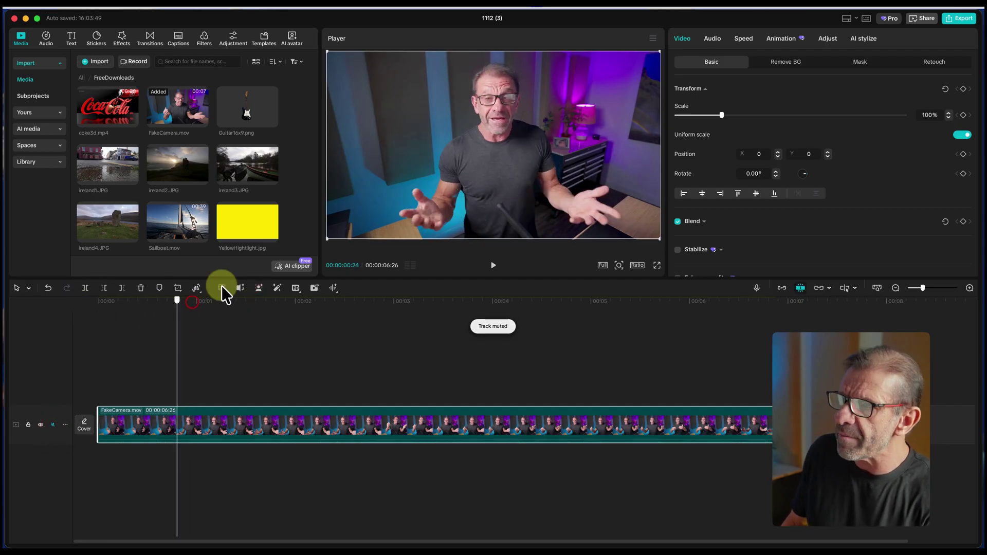
{"action": "left_click", "coordinate": [207, 302]}
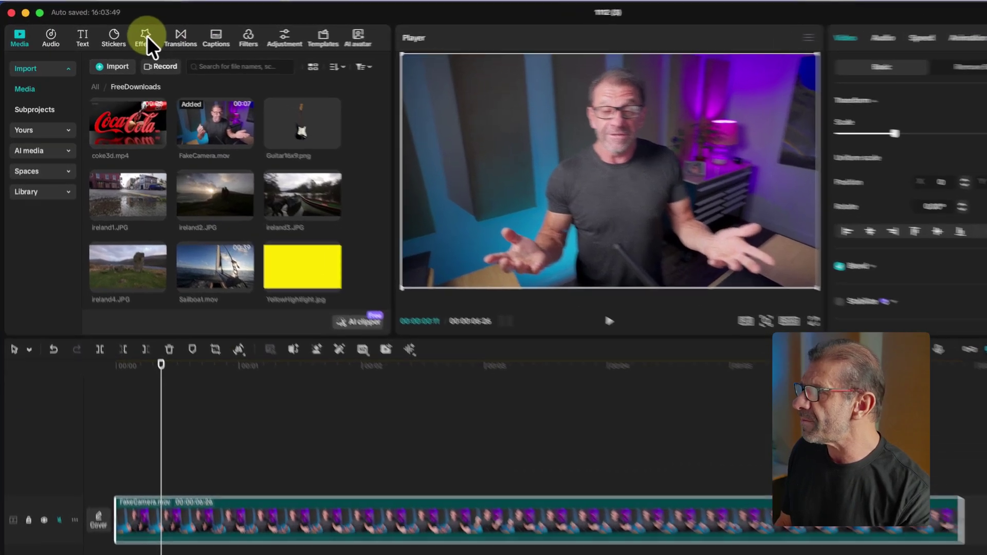
- Search effects for 'CAMERA MOVEMENT' and apply it onto the FakeCamera clip
{"action": "left_click", "coordinate": [122, 38]}
{"action": "left_click", "coordinate": [164, 68]}
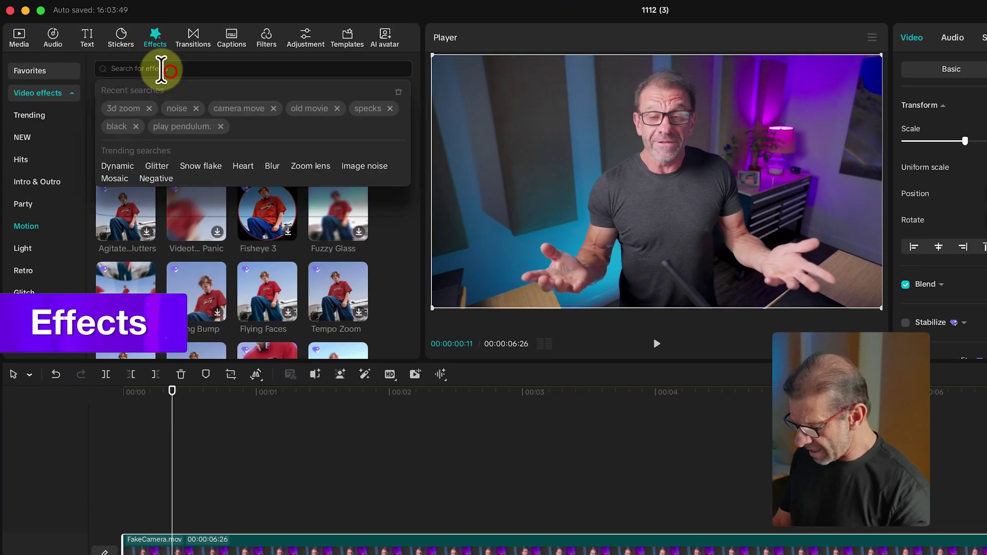
{"action": "type", "text": "CAMERA MO"}
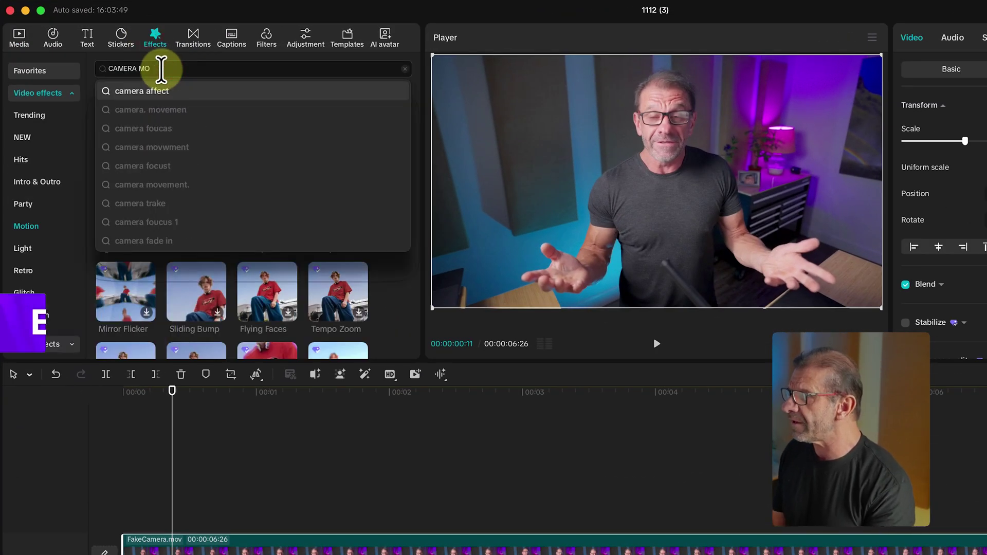
{"action": "type", "text": "VEMENT"}
{"action": "key", "text": "Return"}
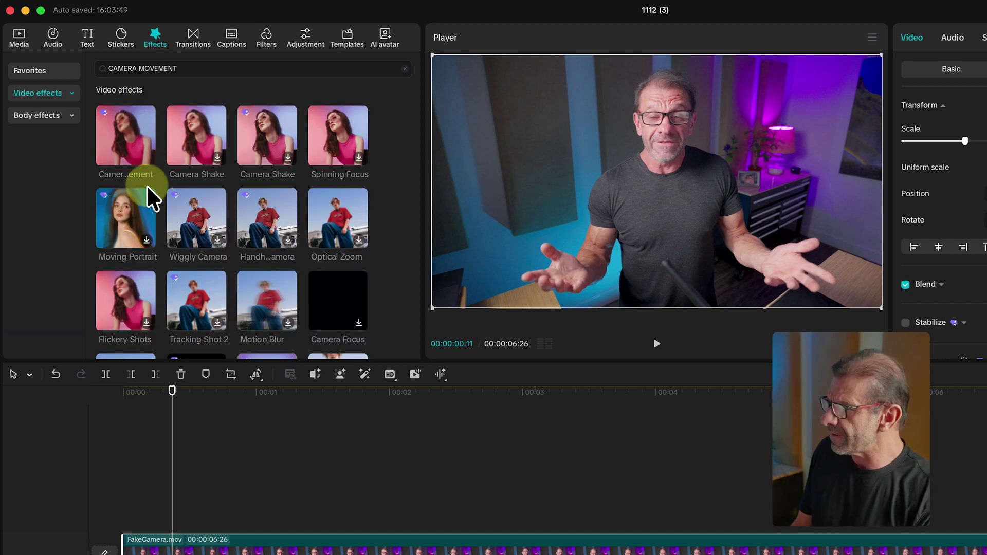
{"action": "left_click_drag", "start_coordinate": [121, 137], "coordinate": [259, 554]}
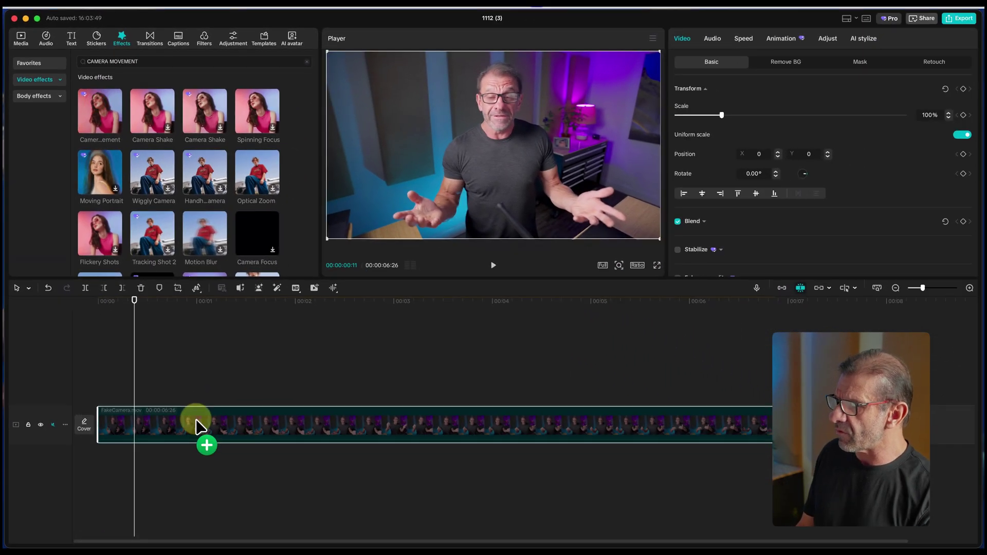
{"action": "left_click_drag", "start_coordinate": [199, 424], "coordinate": [198, 423]}
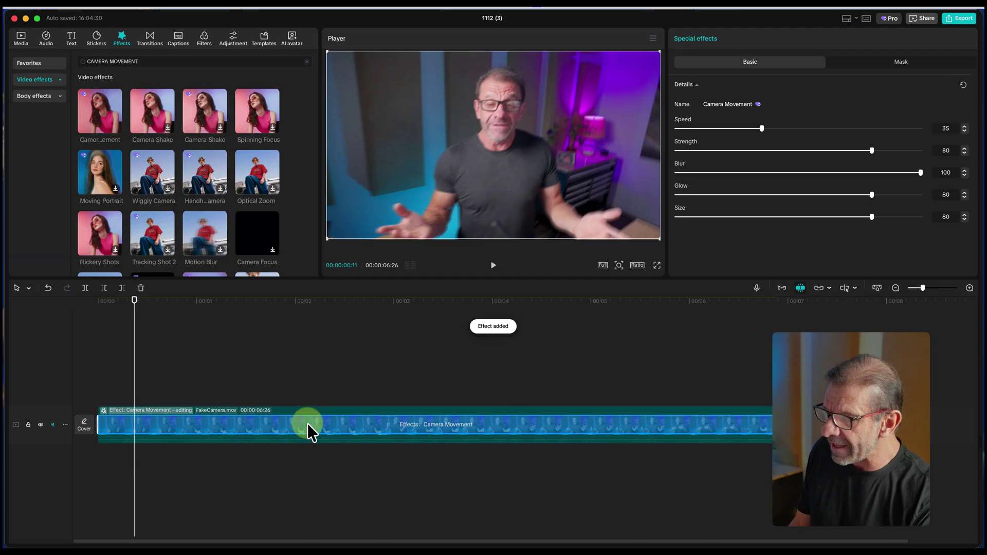
- Open the Camera Movement effect's settings and return the playhead to the start
{"action": "left_click", "coordinate": [353, 394]}
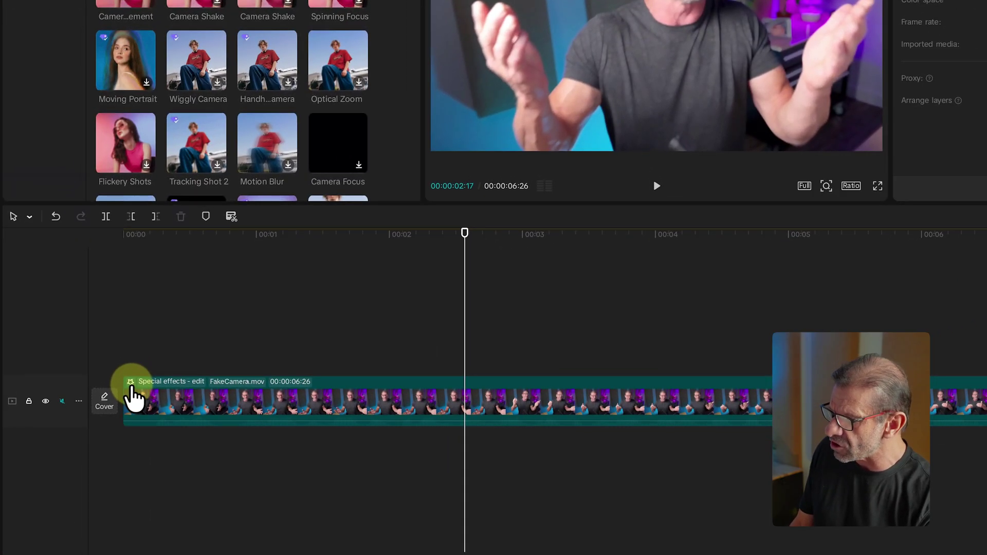
{"action": "left_click", "coordinate": [131, 383]}
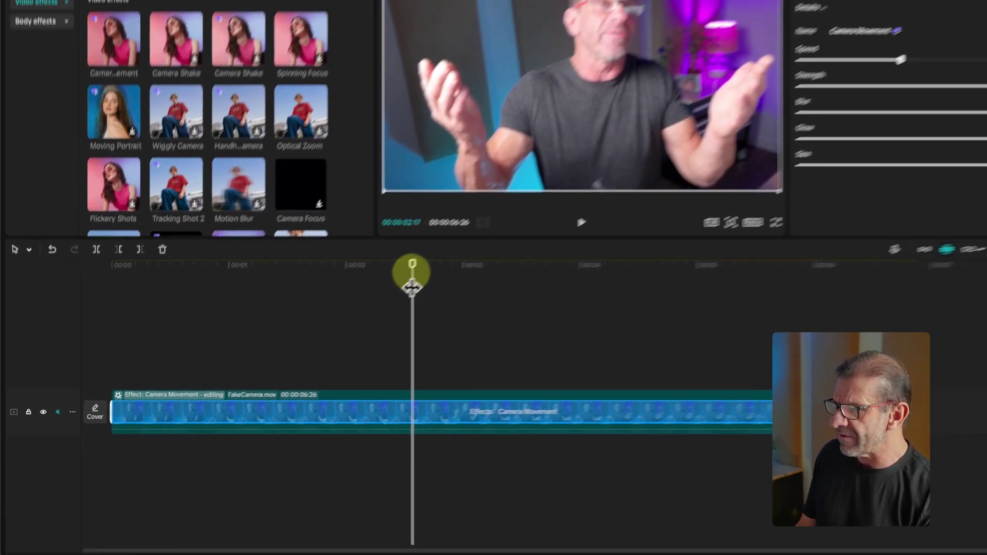
{"action": "left_click_drag", "start_coordinate": [465, 233], "coordinate": [228, 247]}
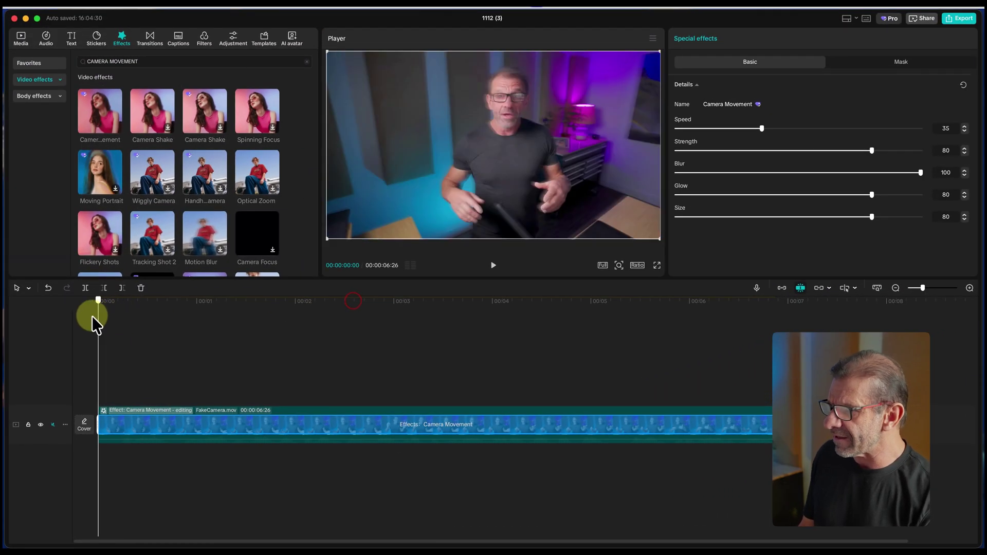
- Set Camera Movement Size and Glow to 0, Strength 20, Speed 12, previewing before and after
{"action": "key", "text": "space"}
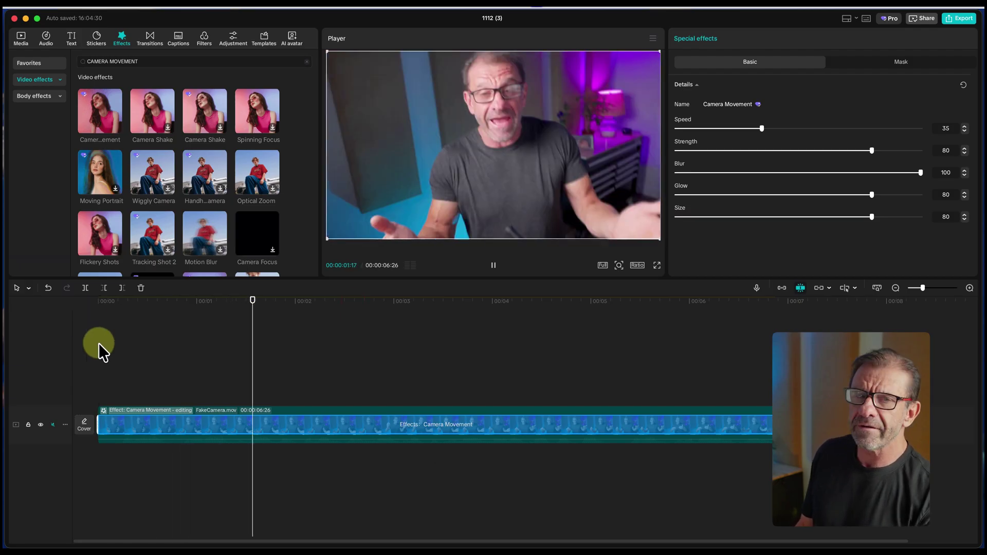
{"action": "key", "text": "space"}
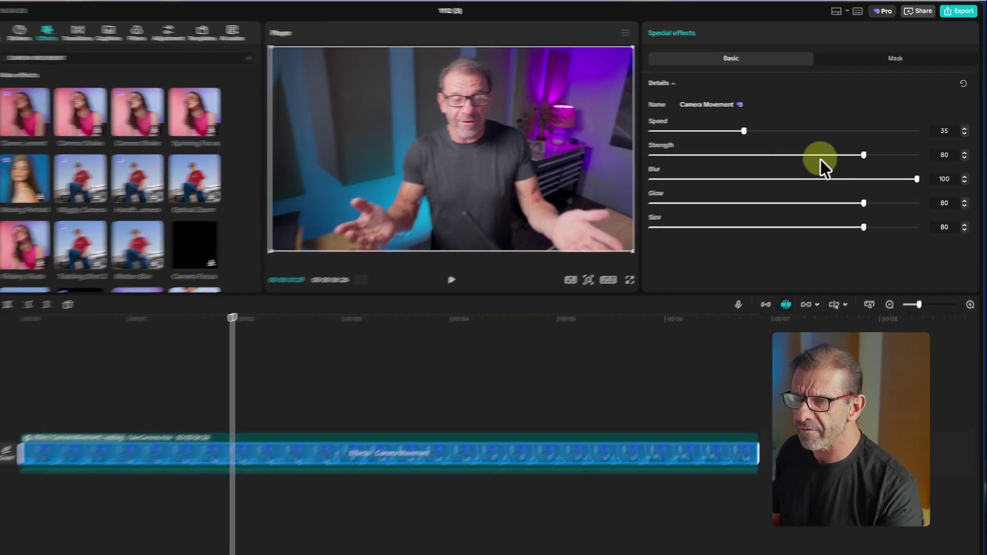
{"action": "left_click_drag", "start_coordinate": [862, 226], "coordinate": [621, 253]}
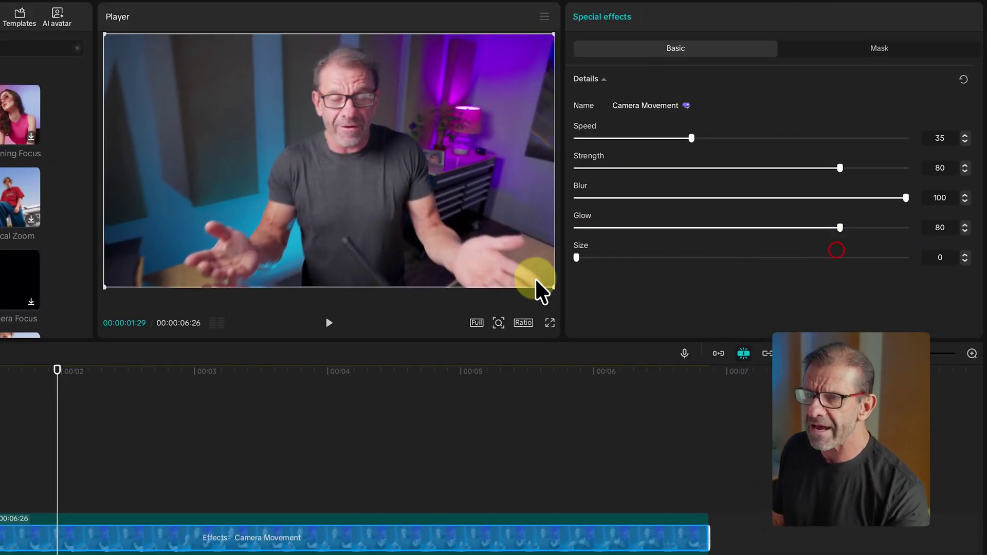
{"action": "left_click_drag", "start_coordinate": [675, 226], "coordinate": [577, 228]}
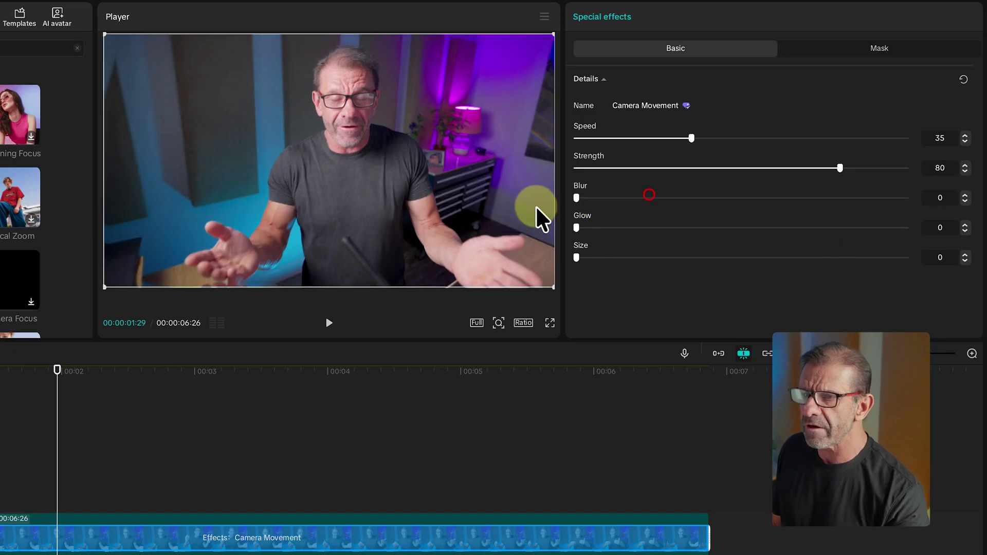
{"action": "left_click_drag", "start_coordinate": [705, 174], "coordinate": [598, 175]}
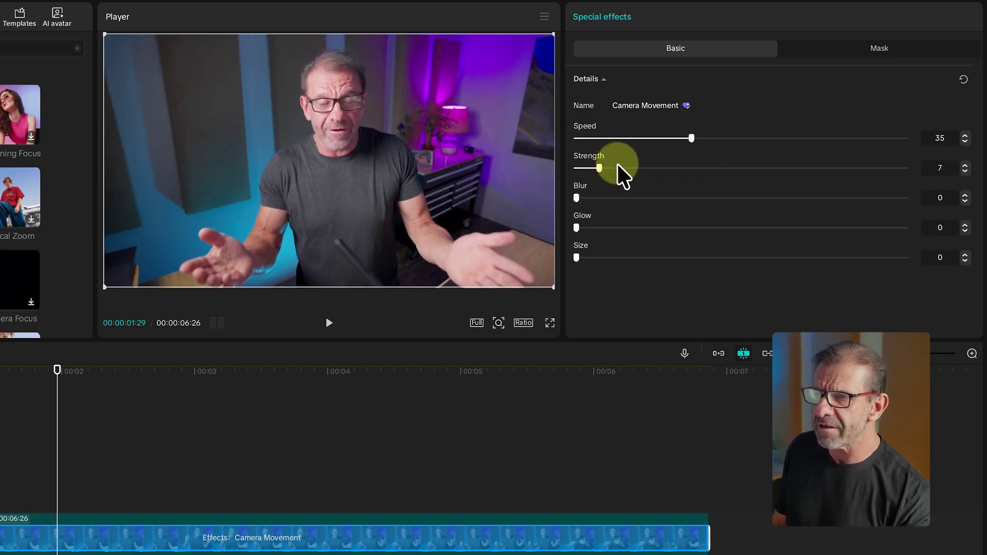
{"action": "left_click_drag", "start_coordinate": [680, 136], "coordinate": [641, 168]}
{"action": "key", "text": "space"}
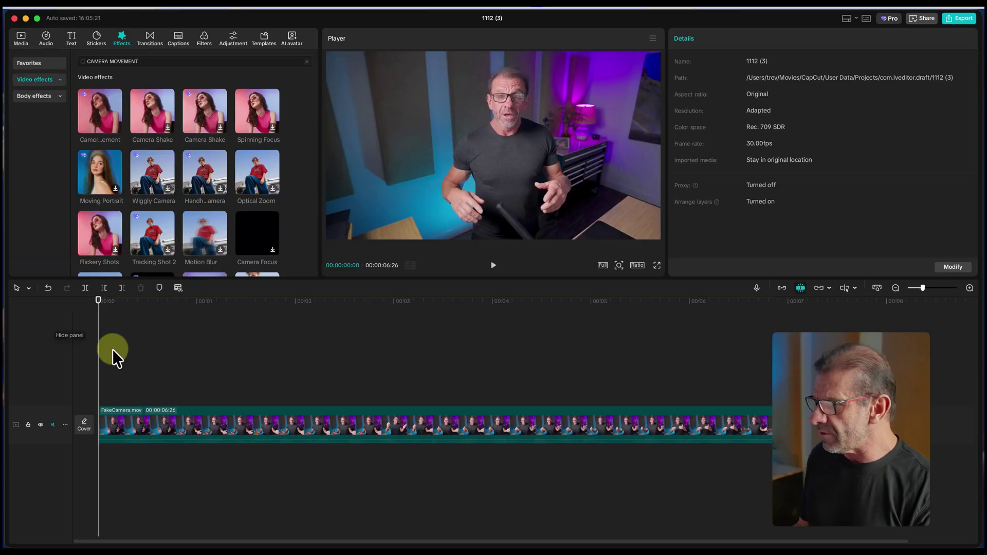
- Move FakeCamera.mov up a track and place Sailboat.mov on the main track below it
{"action": "left_click_drag", "start_coordinate": [172, 416], "coordinate": [165, 386]}
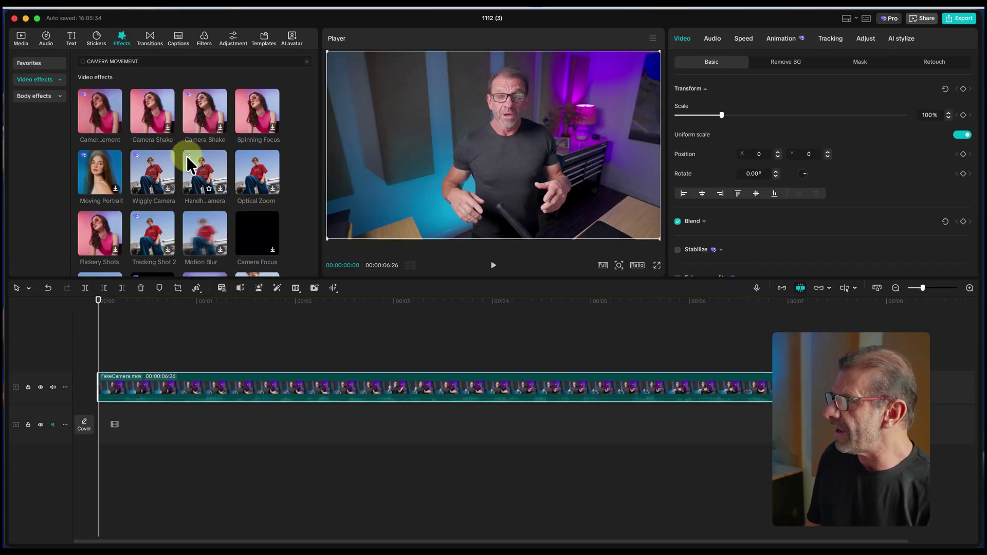
{"action": "left_click", "coordinate": [21, 39]}
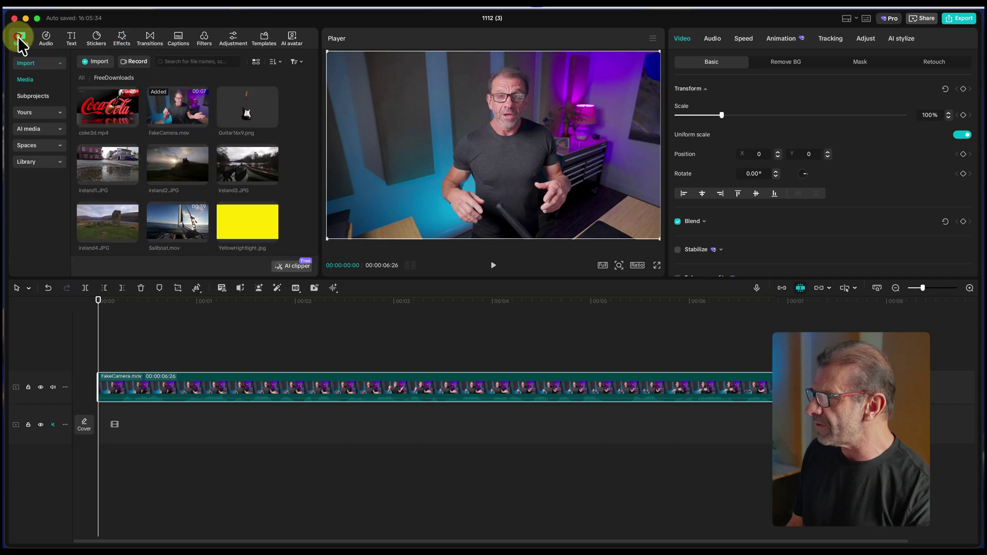
{"action": "scroll", "coordinate": [267, 184], "scroll_direction": "down", "scroll_amount": 2}
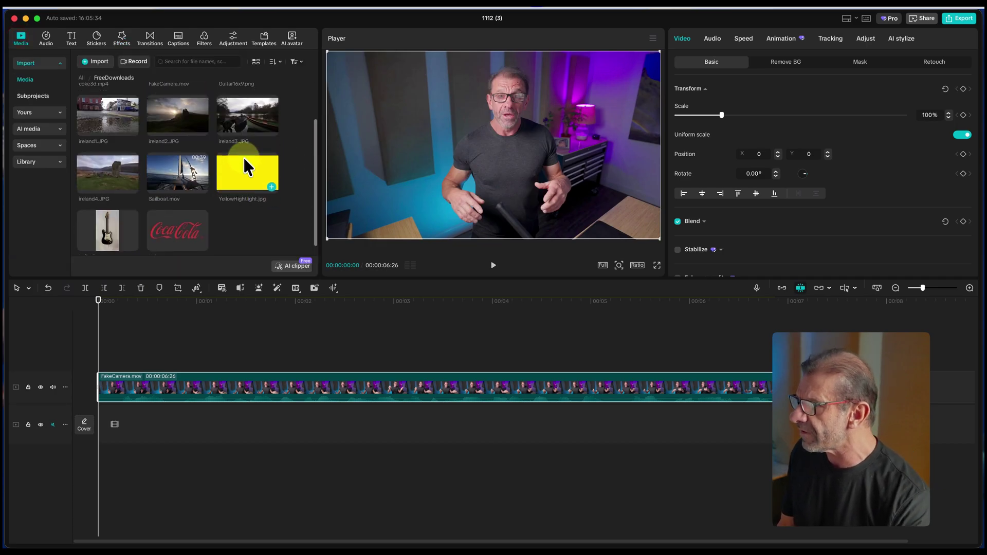
{"action": "left_click_drag", "start_coordinate": [183, 168], "coordinate": [88, 413]}
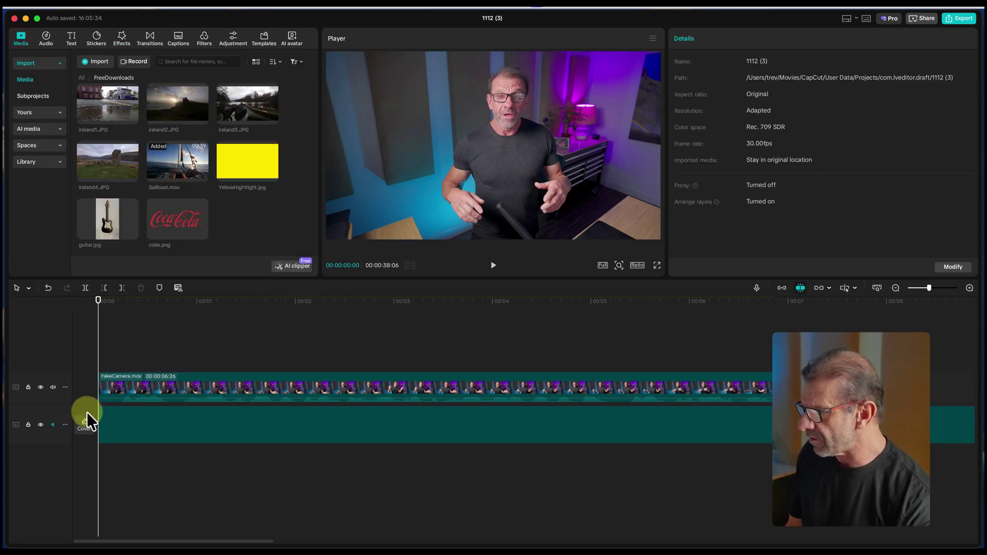
- Trim Sailboat.mov to end at 00:00:06:26, matching FakeCamera's length, and fit the timeline
{"action": "left_click", "coordinate": [789, 307]}
{"action": "key", "text": "Up"}
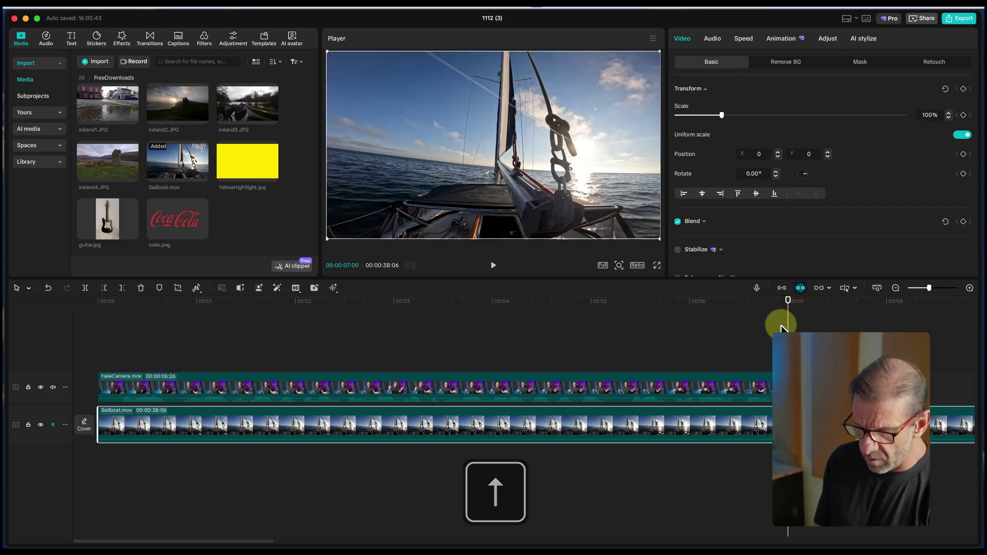
{"action": "key", "text": "w"}
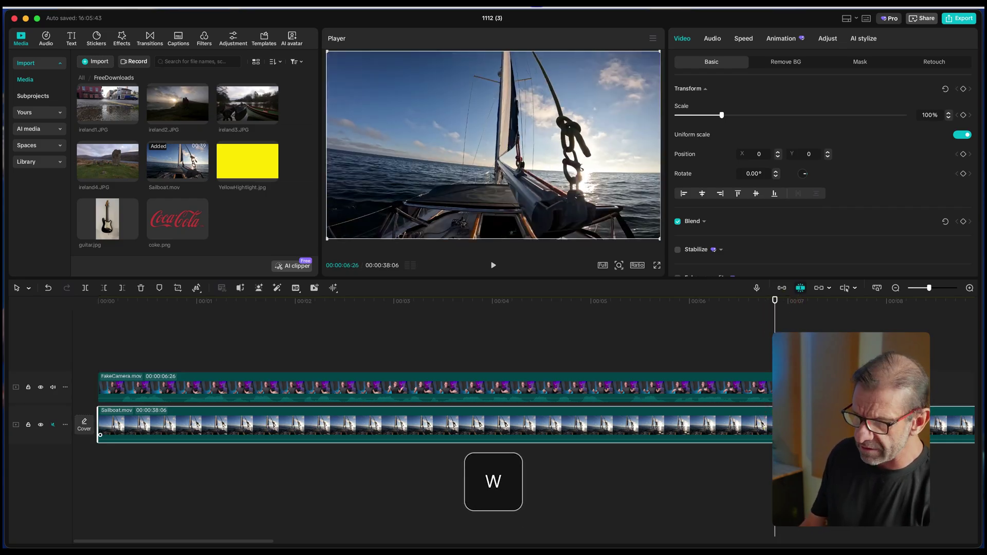
{"action": "key", "text": "shift+z"}
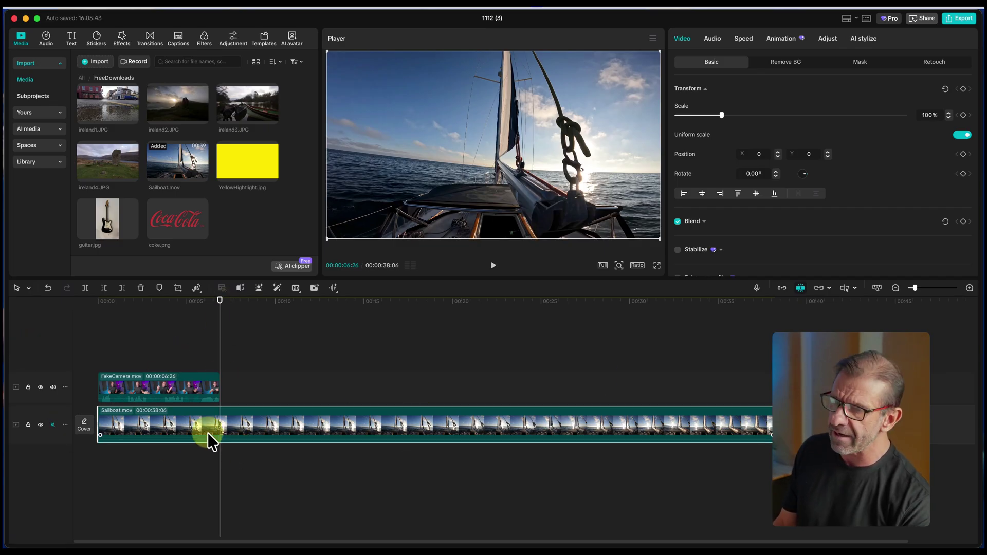
{"action": "key", "text": "w"}
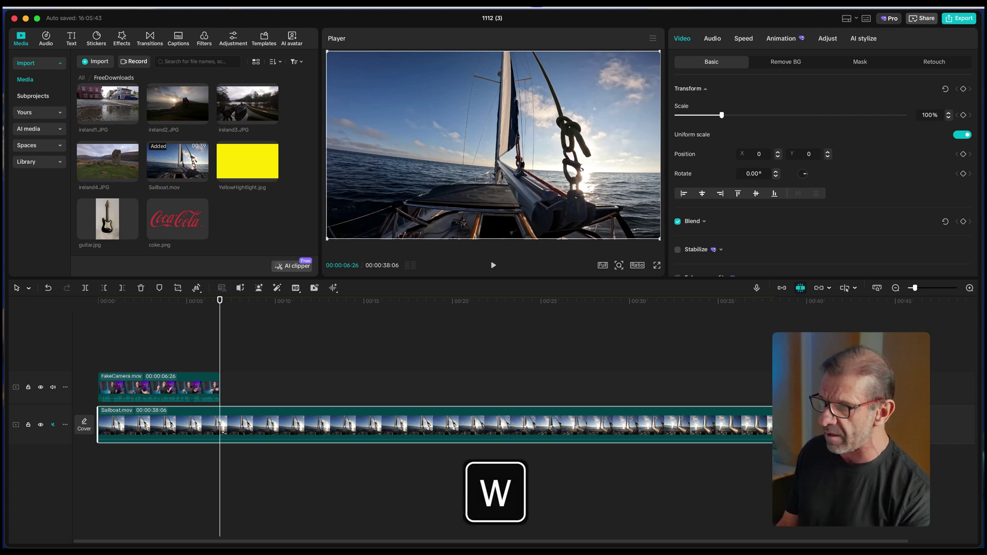
{"action": "key", "text": "shift+z"}
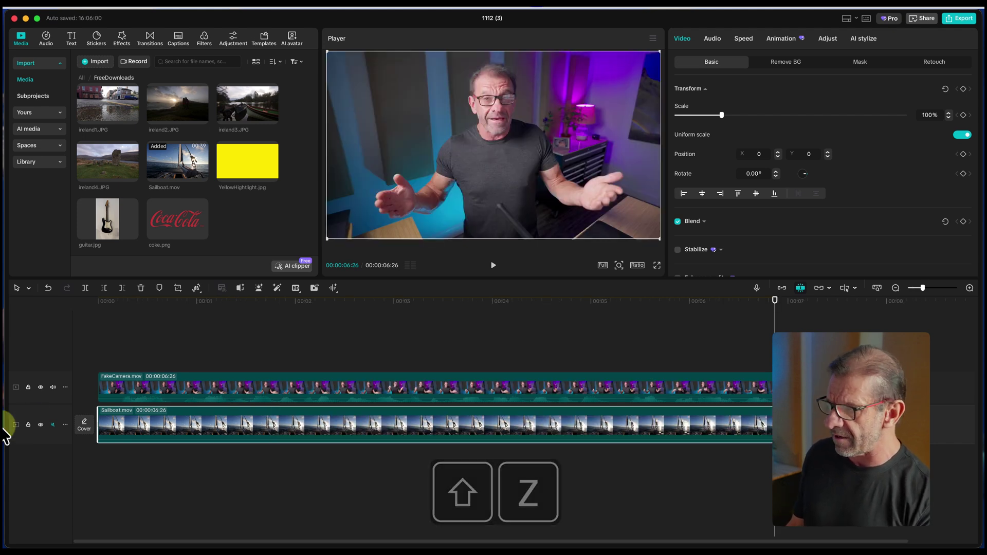
- Mute one track's audio and place the playhead at the 00:01:19 cut point
{"action": "left_click", "coordinate": [54, 388]}
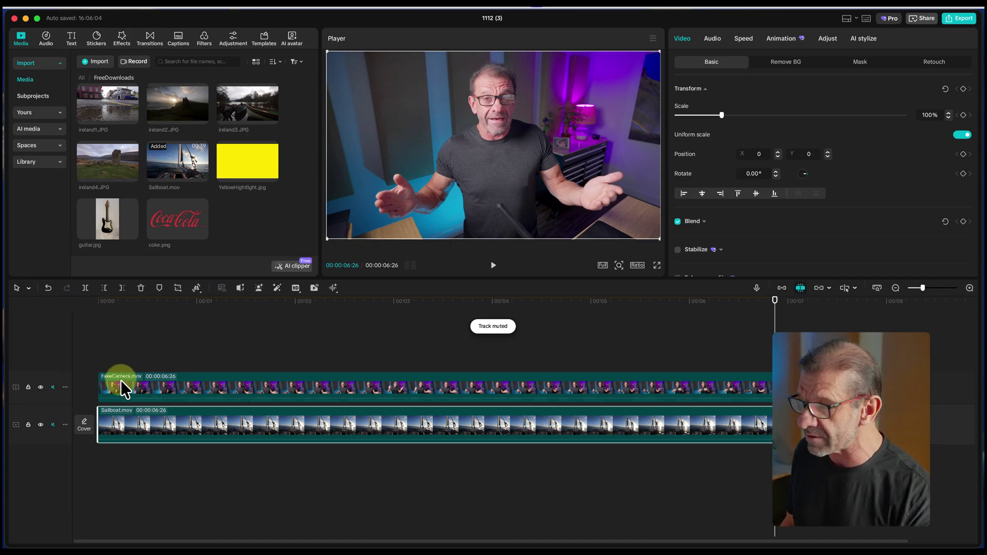
{"action": "left_click_drag", "start_coordinate": [438, 300], "coordinate": [259, 309]}
{"action": "left_click", "coordinate": [350, 431]}
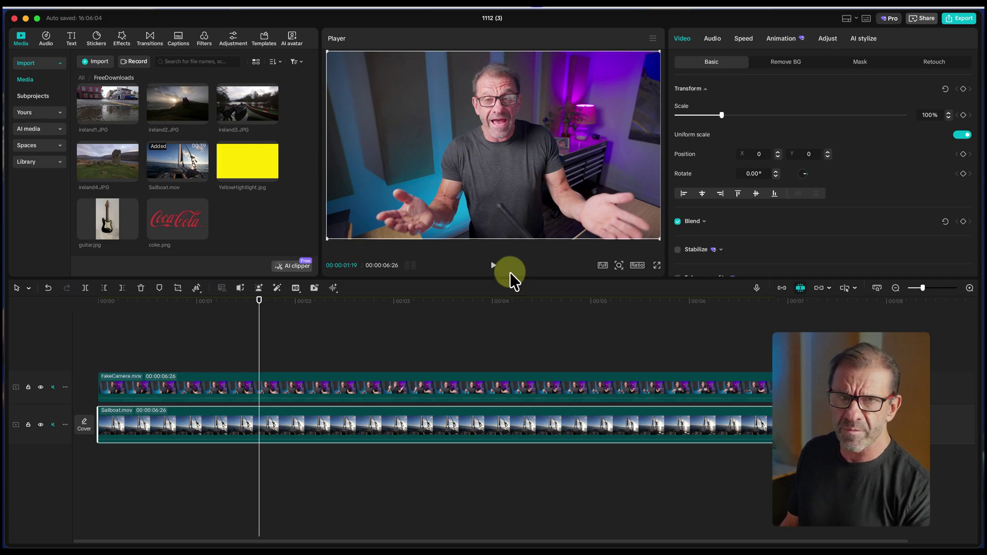
- Split the FakeCamera clip at 1:19 and 4:09 and select the middle piece
{"action": "left_click", "coordinate": [277, 384]}
{"action": "key", "text": "super+b"}
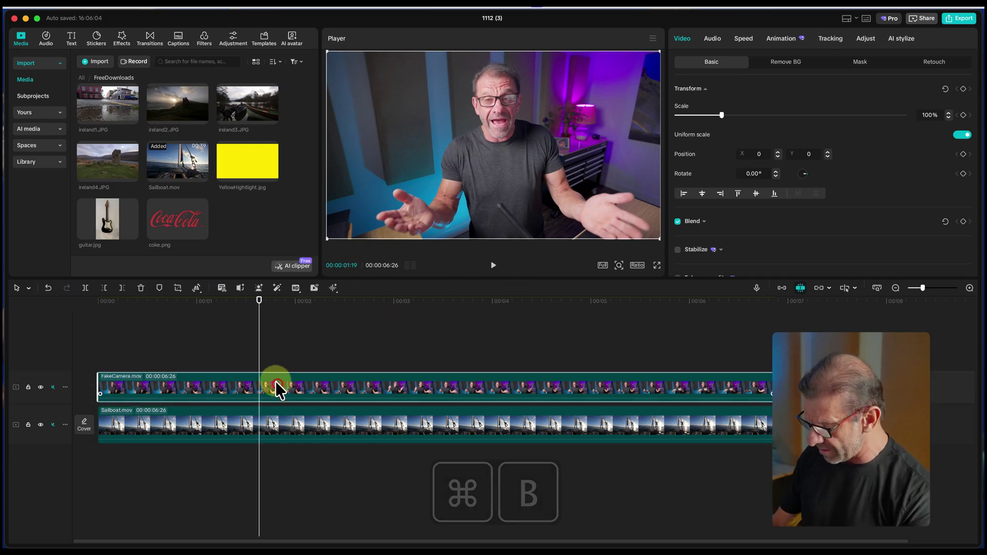
{"action": "left_click_drag", "start_coordinate": [476, 303], "coordinate": [522, 304]}
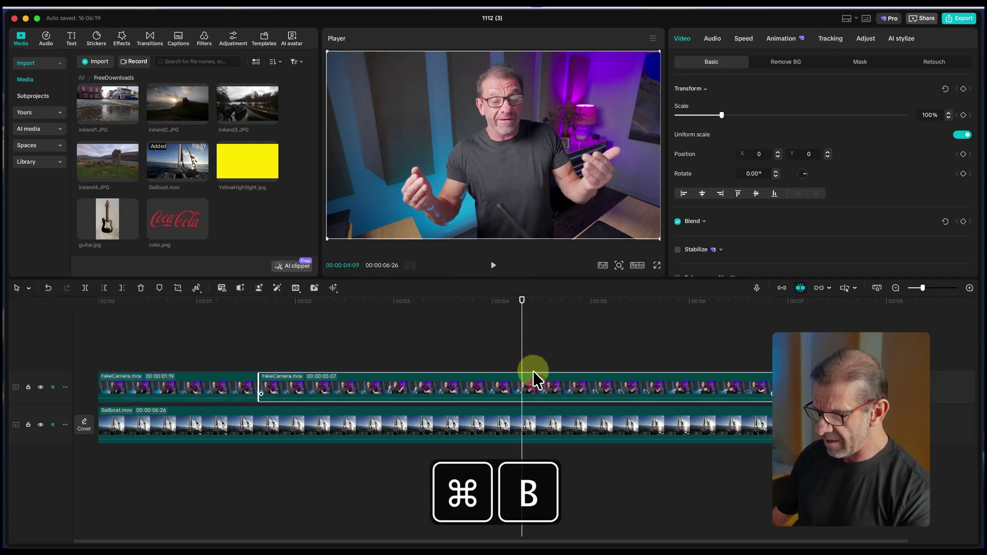
{"action": "left_click", "coordinate": [384, 308]}
{"action": "left_click", "coordinate": [400, 383]}
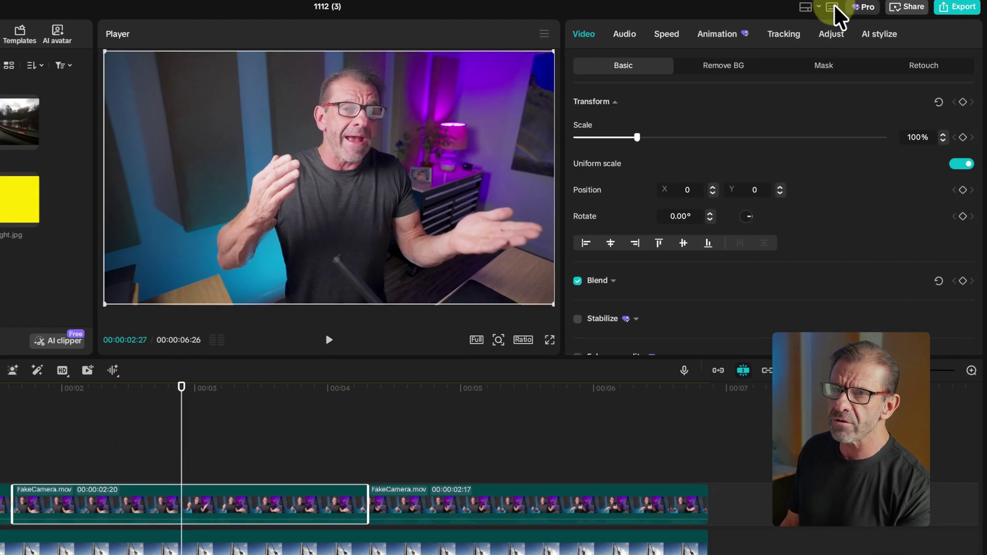
- Add a Rectangle mask to the middle piece, making it taller, wider and repositioned
{"action": "left_click", "coordinate": [833, 66]}
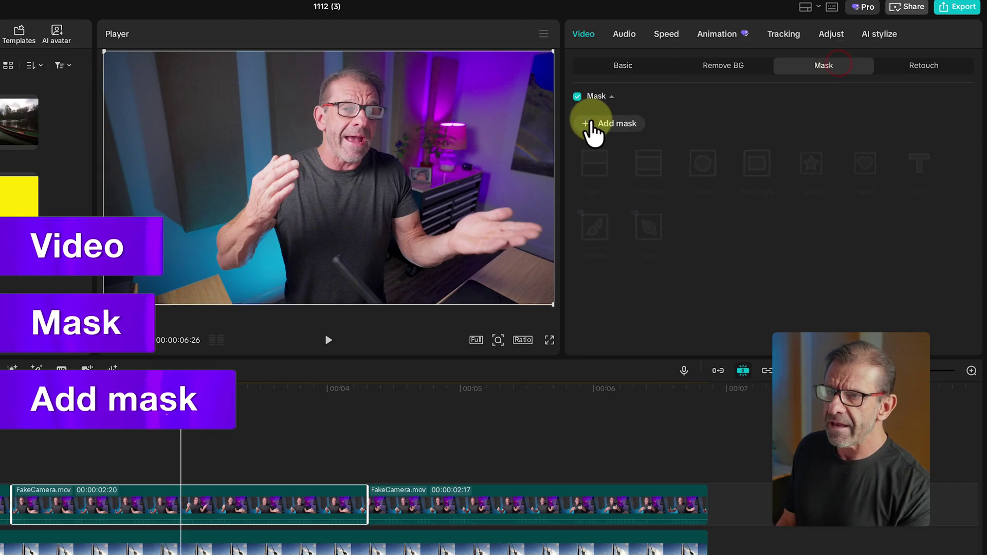
{"action": "left_click", "coordinate": [589, 127]}
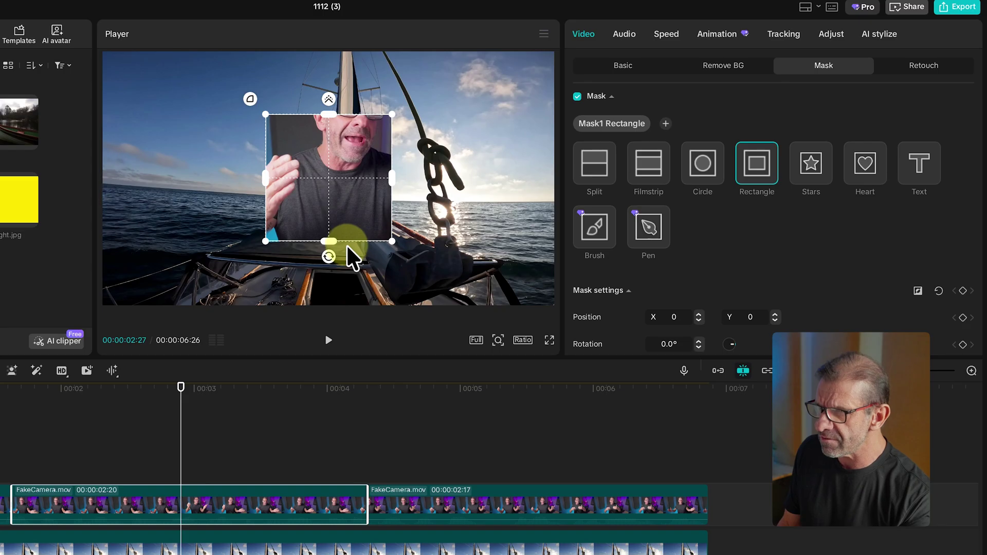
{"action": "left_click_drag", "start_coordinate": [331, 239], "coordinate": [332, 285]}
{"action": "left_click_drag", "start_coordinate": [407, 180], "coordinate": [382, 183]}
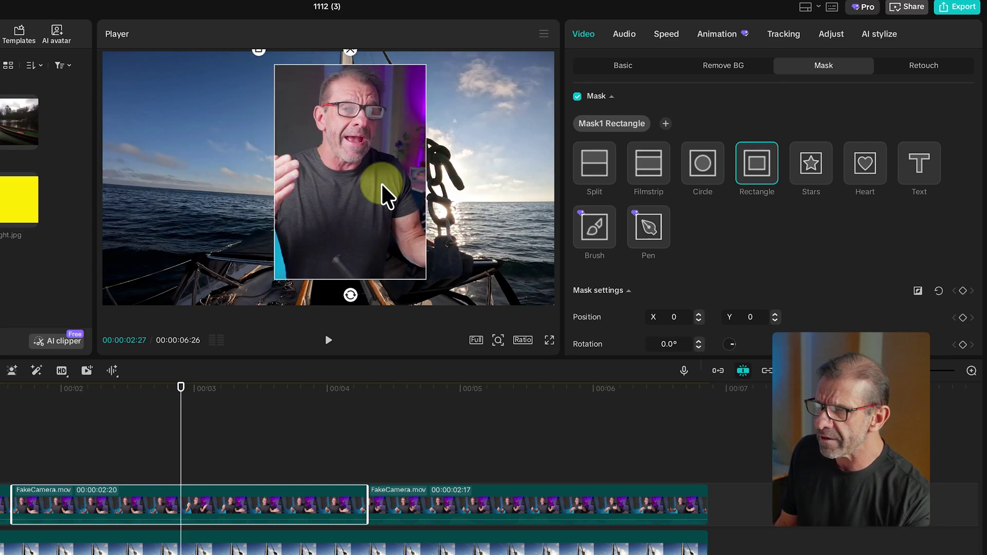
{"action": "left_click", "coordinate": [256, 52]}
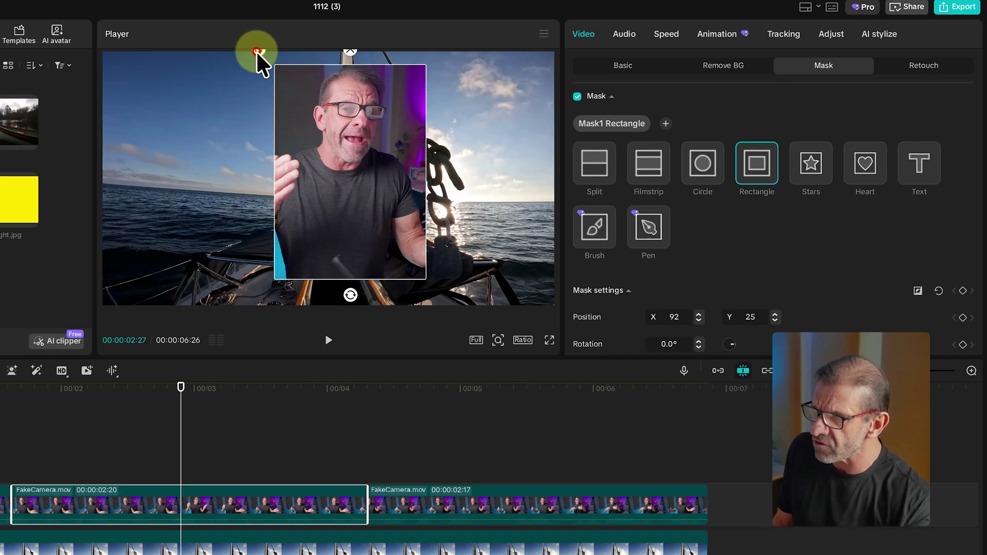
{"action": "left_click", "coordinate": [434, 232]}
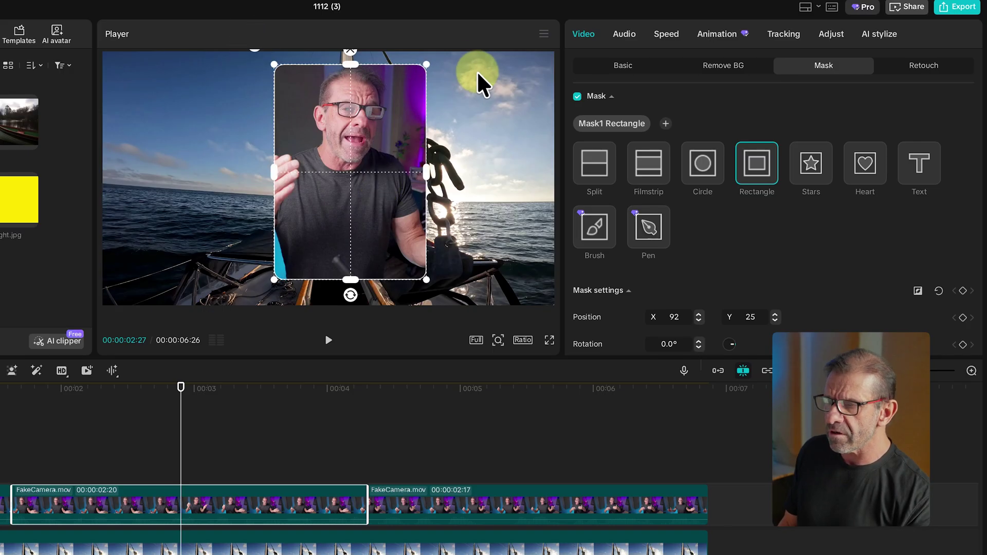
{"action": "mouse_move", "coordinate": [390, 205]}
{"action": "left_mouse_down"}
{"action": "mouse_move", "coordinate": [297, 168]}
{"action": "mouse_move", "coordinate": [384, 205]}
{"action": "mouse_move", "coordinate": [391, 220]}
{"action": "mouse_move", "coordinate": [378, 206]}
{"action": "left_mouse_up"}
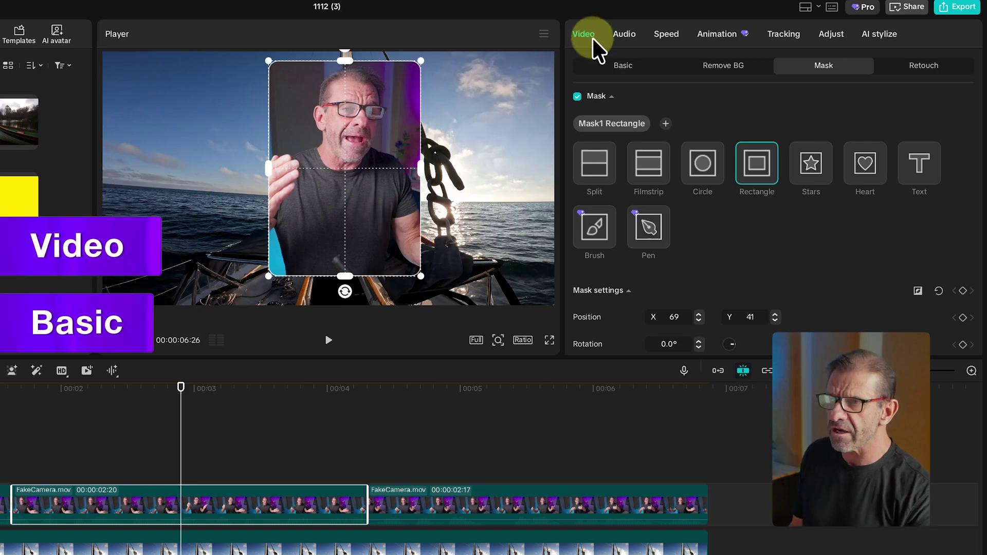
- Shrink the talking-head clip to 60% and move it toward the upper left
{"action": "left_click", "coordinate": [598, 65]}
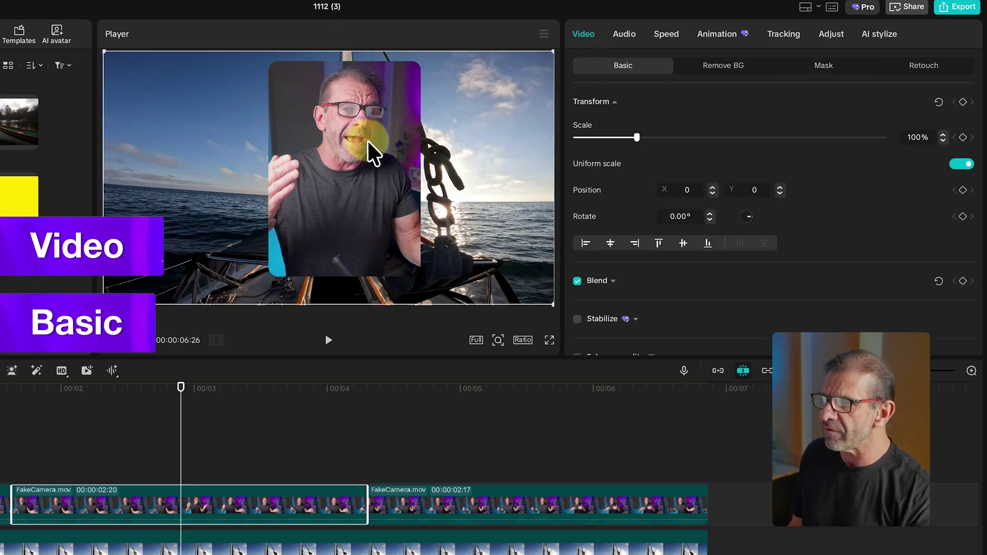
{"action": "left_click_drag", "start_coordinate": [368, 141], "coordinate": [202, 139]}
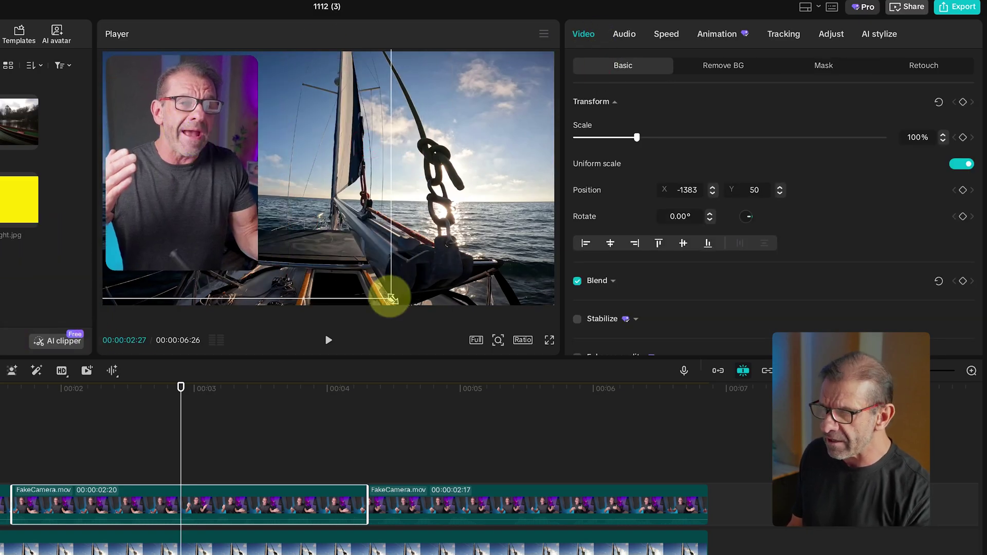
{"action": "left_click_drag", "start_coordinate": [392, 298], "coordinate": [300, 257]}
{"action": "left_click_drag", "start_coordinate": [183, 184], "coordinate": [181, 165]}
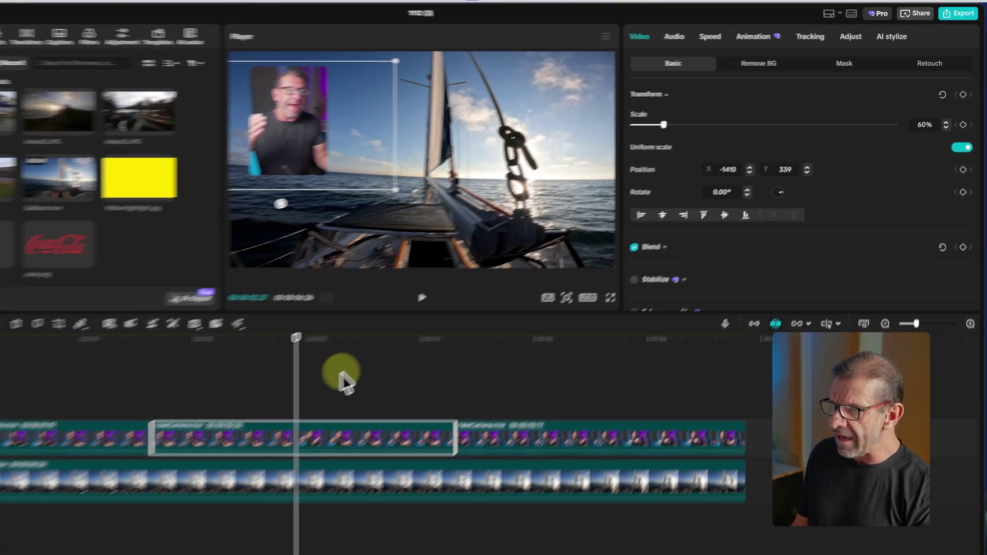
- Scrub back to about 00:00:00:24 and play the sequence
{"action": "left_click", "coordinate": [230, 406]}
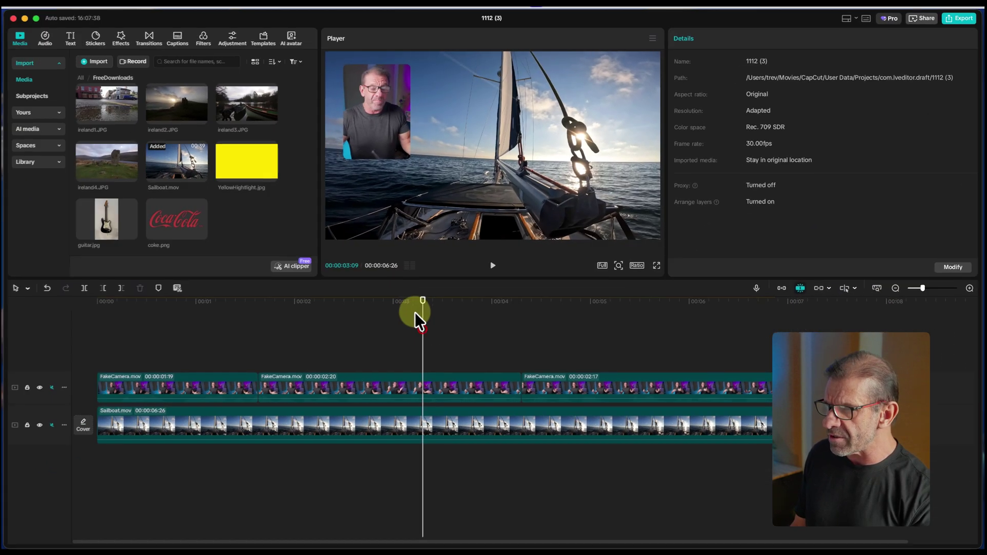
{"action": "left_click_drag", "start_coordinate": [415, 312], "coordinate": [177, 308]}
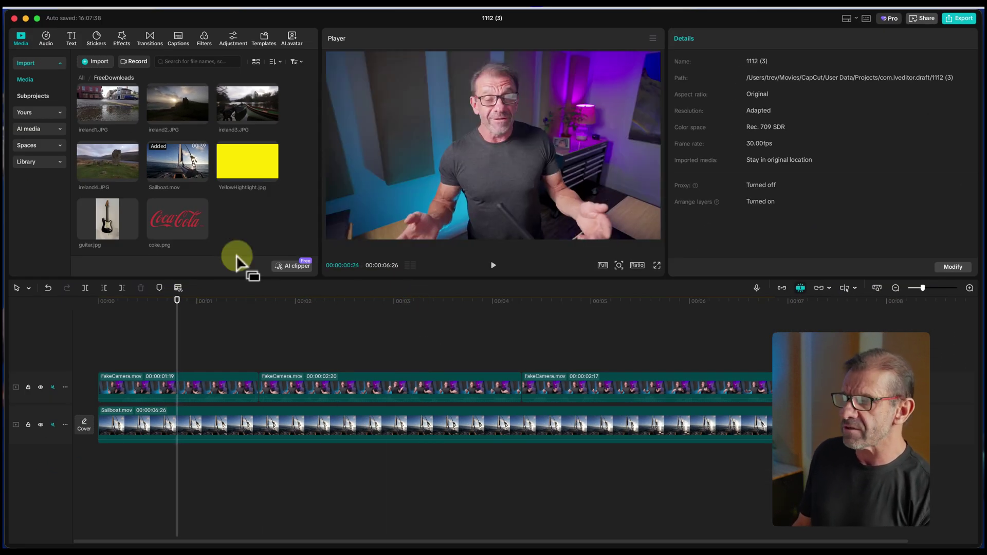
{"action": "key", "text": "space"}
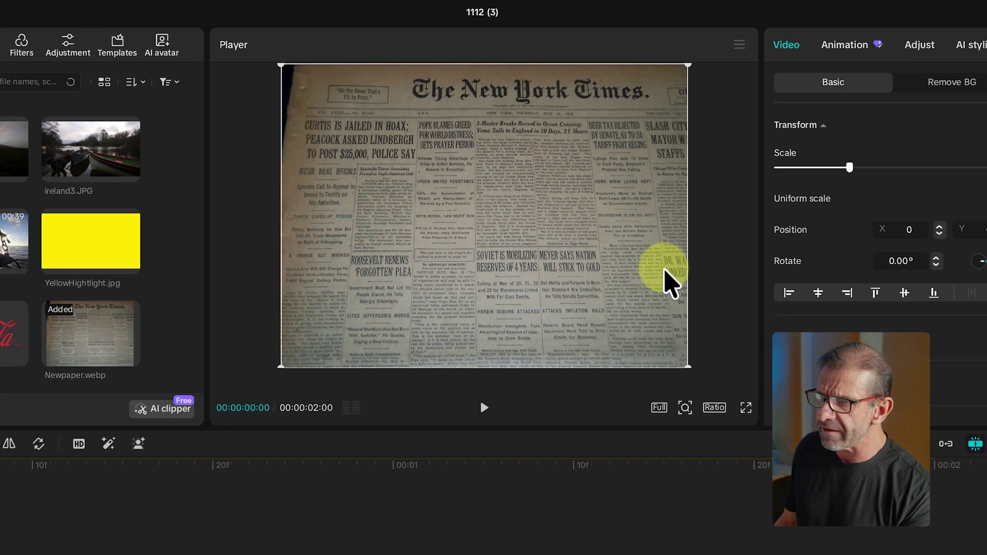
- Scale the newspaper photo to 121% and shift it up to frame the masthead and headlines
{"action": "left_click_drag", "start_coordinate": [685, 366], "coordinate": [754, 418]}
{"action": "left_click_drag", "start_coordinate": [576, 146], "coordinate": [582, 187]}
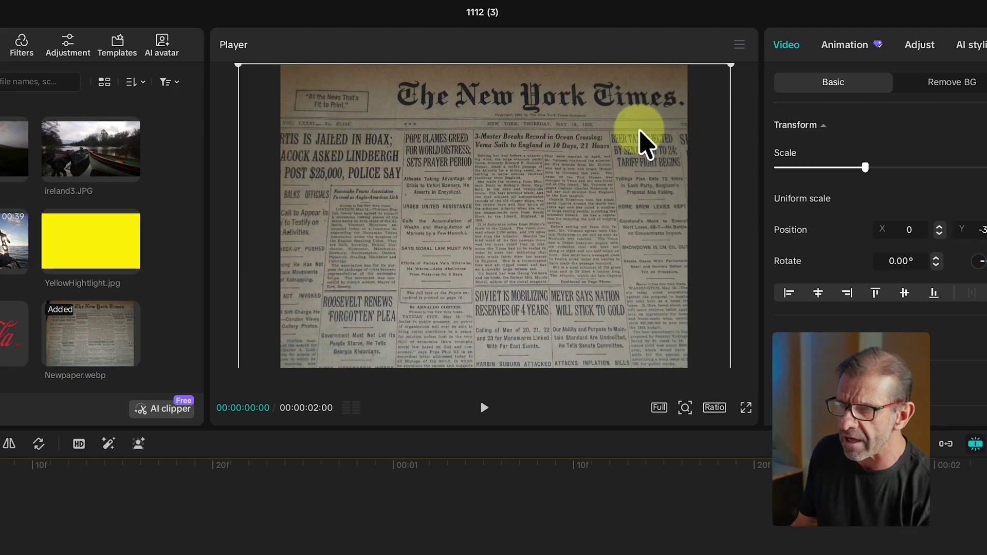
{"action": "left_click", "coordinate": [685, 408]}
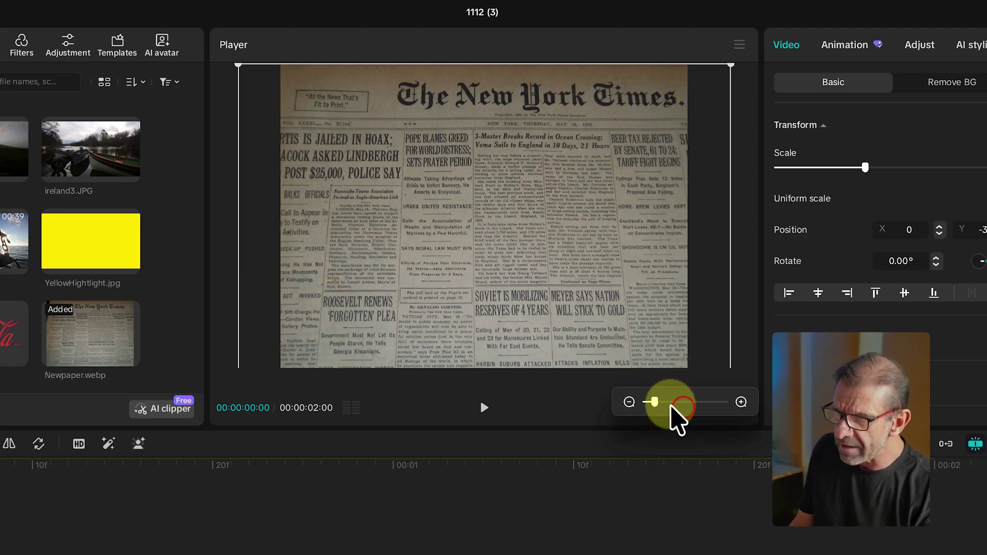
{"action": "left_click_drag", "start_coordinate": [671, 405], "coordinate": [687, 404]}
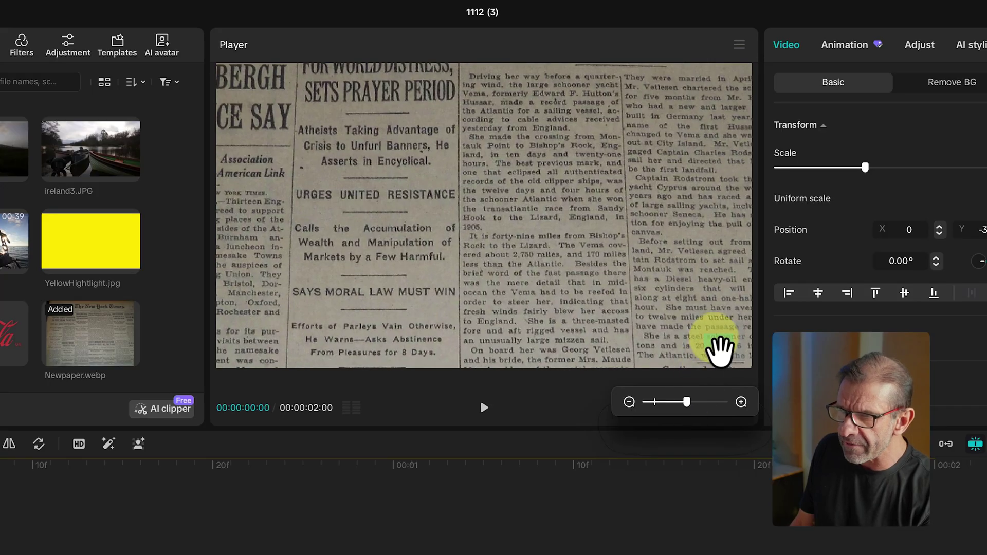
{"action": "scroll", "coordinate": [719, 341], "scroll_direction": "up", "scroll_amount": 5}
{"action": "scroll", "coordinate": [716, 334], "scroll_direction": "right", "scroll_amount": 5}
{"action": "scroll", "coordinate": [741, 335], "scroll_direction": "left", "scroll_amount": 8}
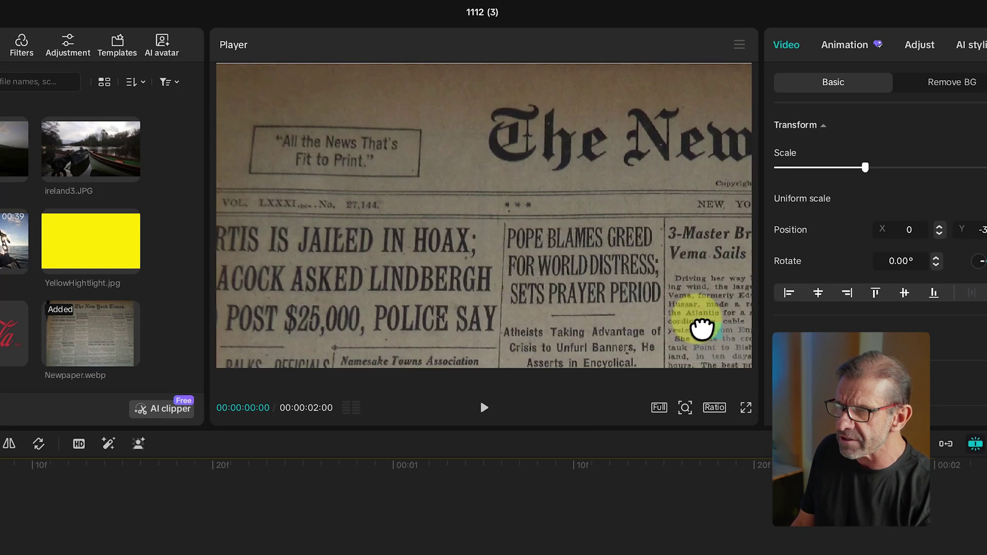
{"action": "scroll", "coordinate": [702, 330], "scroll_direction": "right", "scroll_amount": 10}
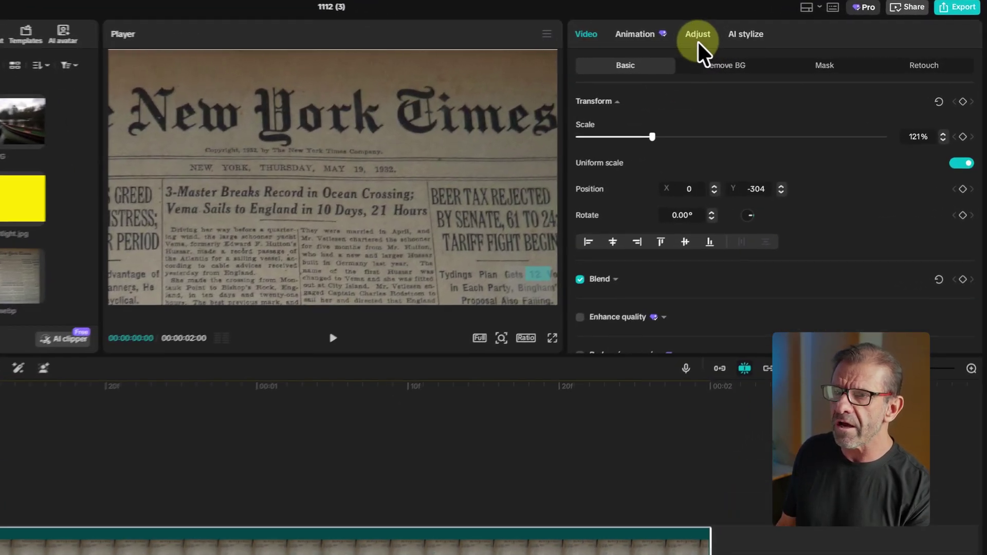
{"action": "left_click", "coordinate": [765, 38]}
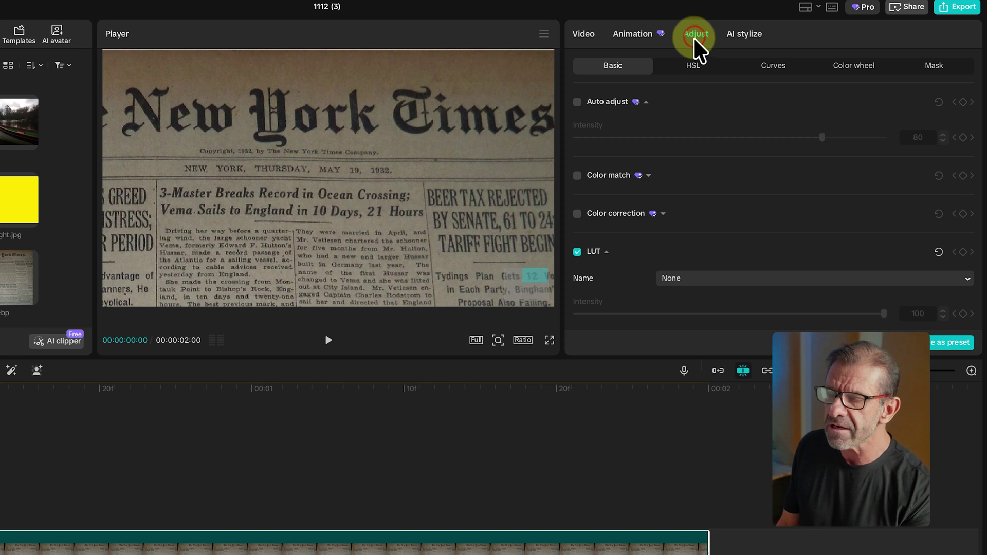
- Set the newspaper's Temp to -13, Exposure to 5, Highlight to 19 and Whites to 22
{"action": "scroll", "coordinate": [697, 145], "scroll_direction": "down", "scroll_amount": 5}
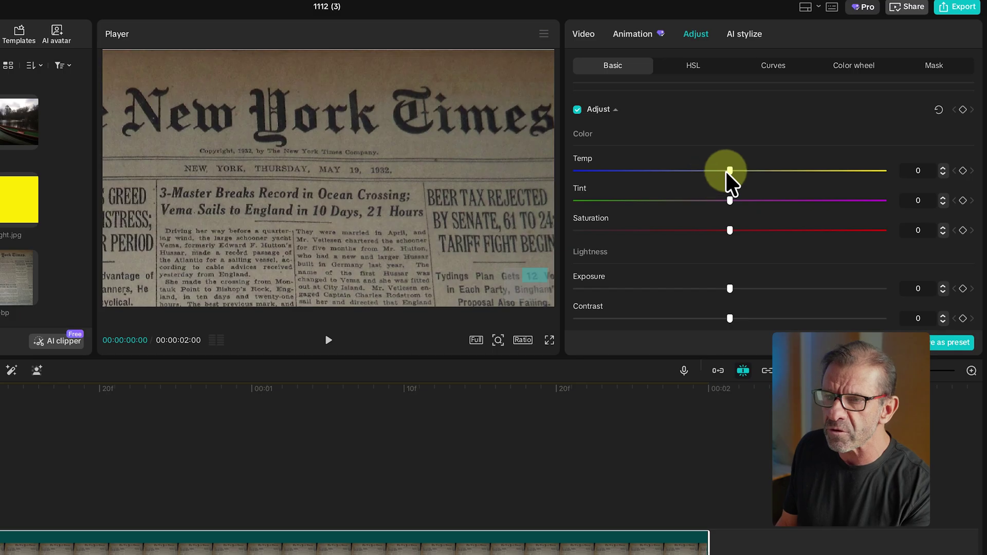
{"action": "left_click_drag", "start_coordinate": [685, 178], "coordinate": [685, 179]}
{"action": "left_click_drag", "start_coordinate": [739, 286], "coordinate": [742, 283]}
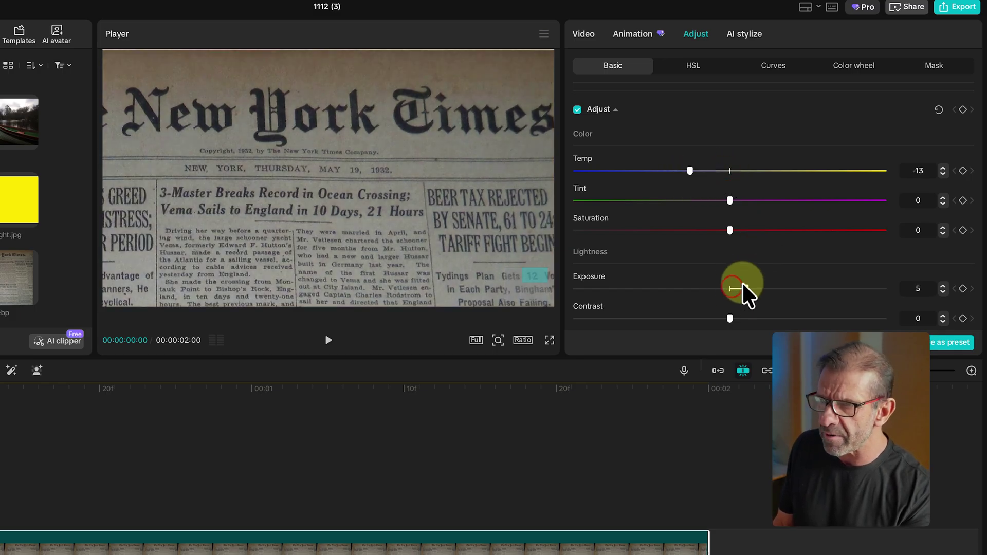
{"action": "scroll", "coordinate": [742, 281], "scroll_direction": "down", "scroll_amount": 2}
{"action": "left_click_drag", "start_coordinate": [730, 249], "coordinate": [765, 249]}
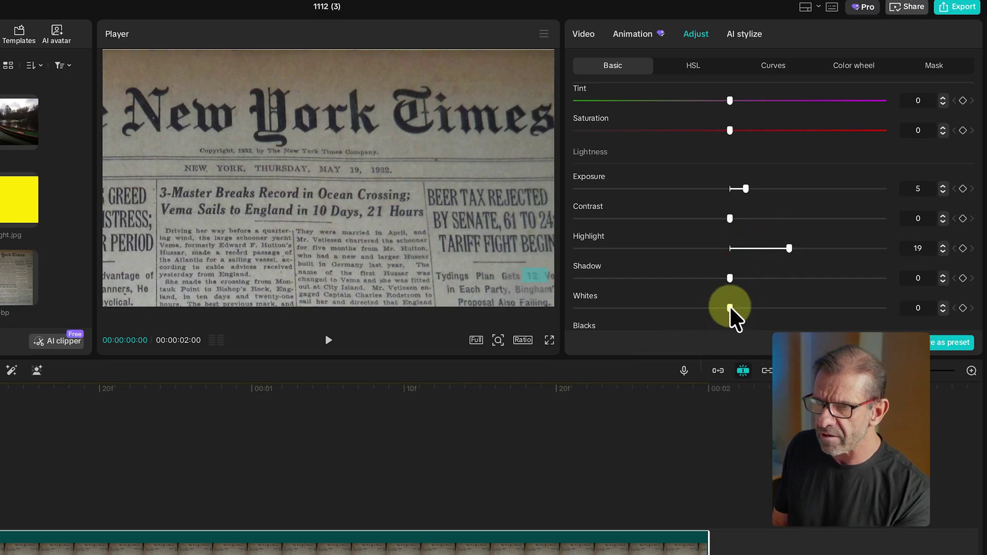
{"action": "left_click_drag", "start_coordinate": [730, 307], "coordinate": [795, 289]}
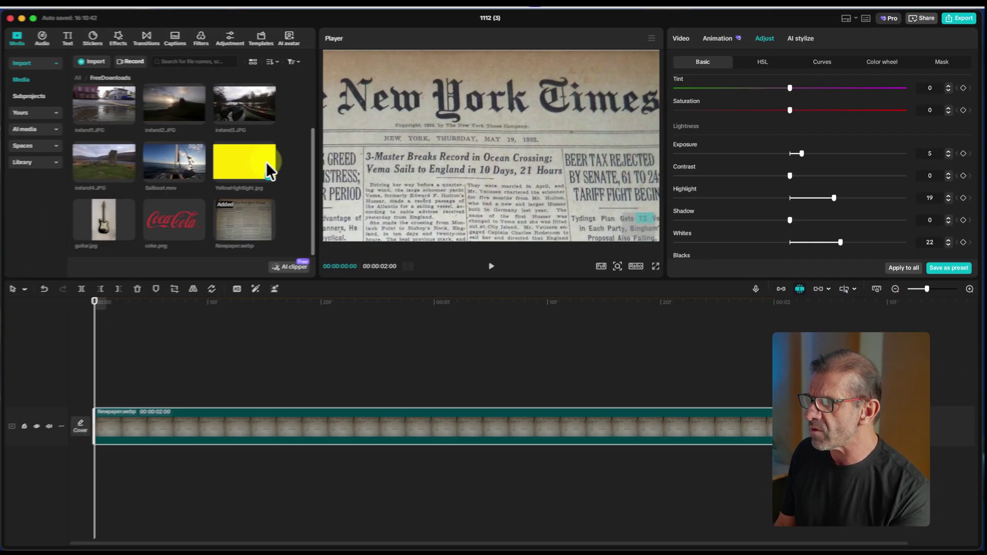
- Place YellowHightlight.jpg on a new track above Newpaper.webp
{"action": "left_click_drag", "start_coordinate": [261, 160], "coordinate": [113, 395]}
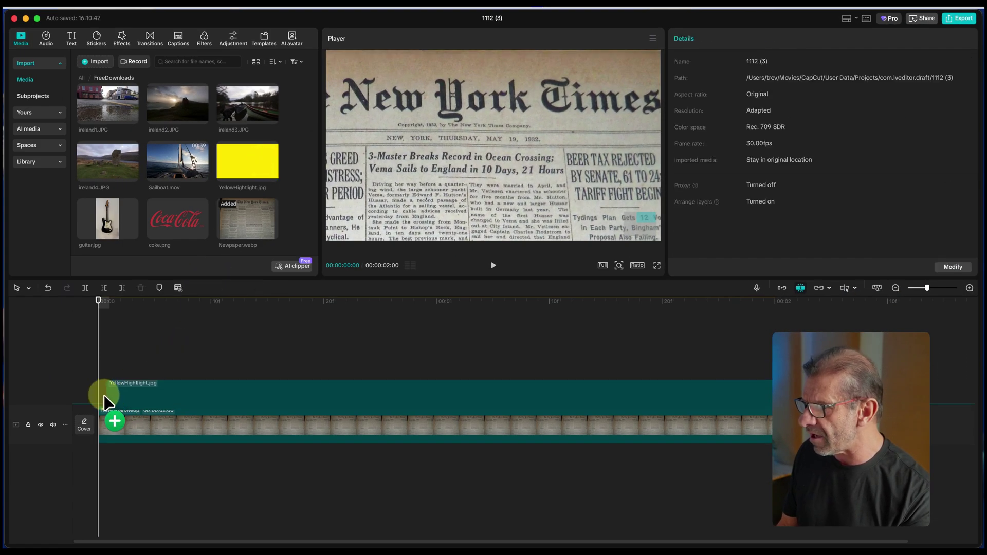
{"action": "left_click_drag", "start_coordinate": [104, 395], "coordinate": [96, 394]}
{"action": "left_click", "coordinate": [523, 304]}
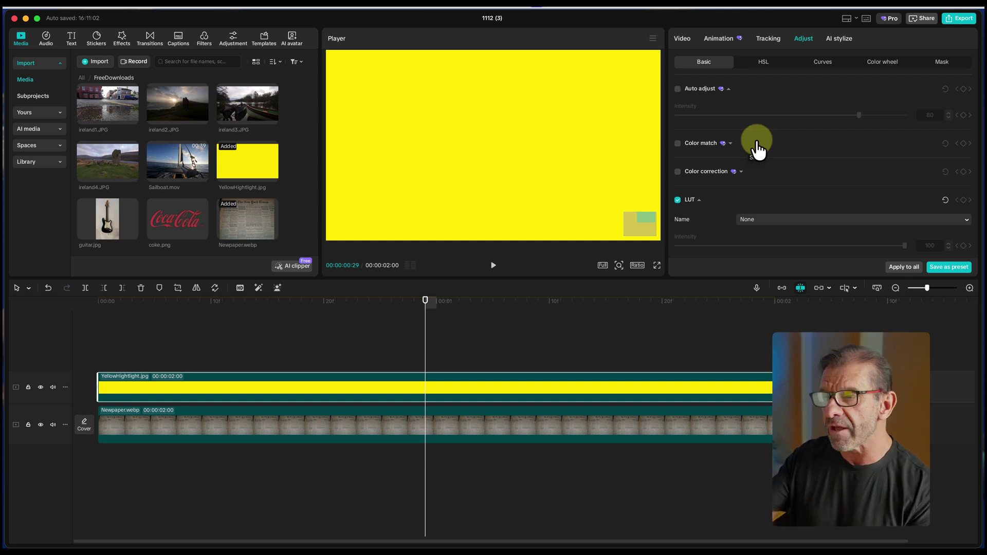
- Lower the yellow layer's Blend opacity so the newspaper shows through
{"action": "scroll", "coordinate": [759, 144], "scroll_direction": "down", "scroll_amount": 10}
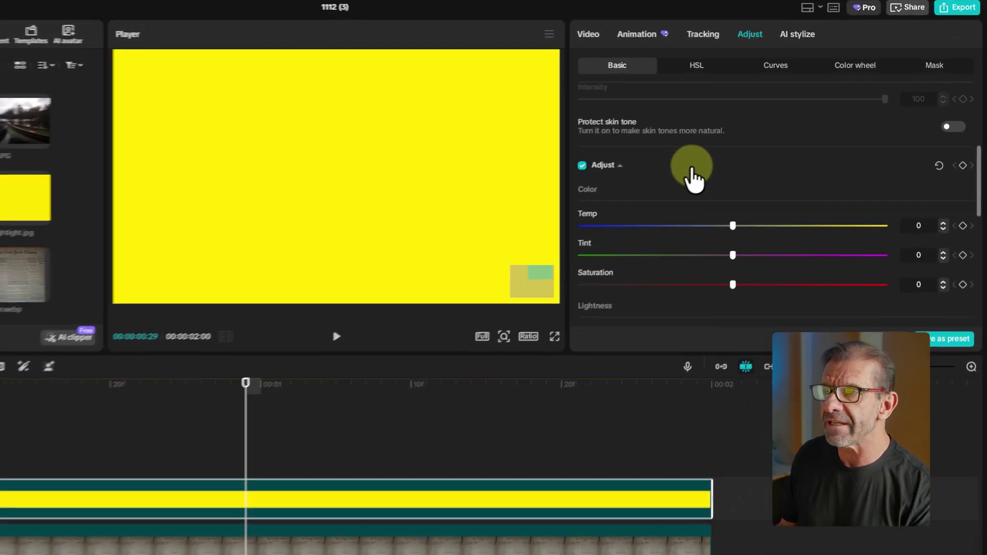
{"action": "scroll", "coordinate": [751, 124], "scroll_direction": "up", "scroll_amount": 10}
{"action": "left_click", "coordinate": [588, 38]}
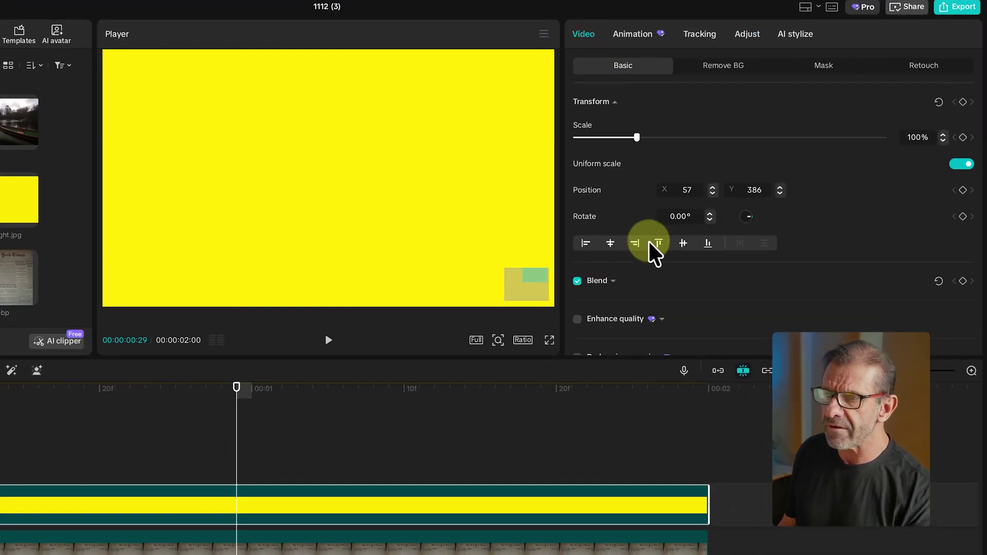
{"action": "left_click", "coordinate": [609, 281]}
{"action": "left_click_drag", "start_coordinate": [888, 344], "coordinate": [705, 345]}
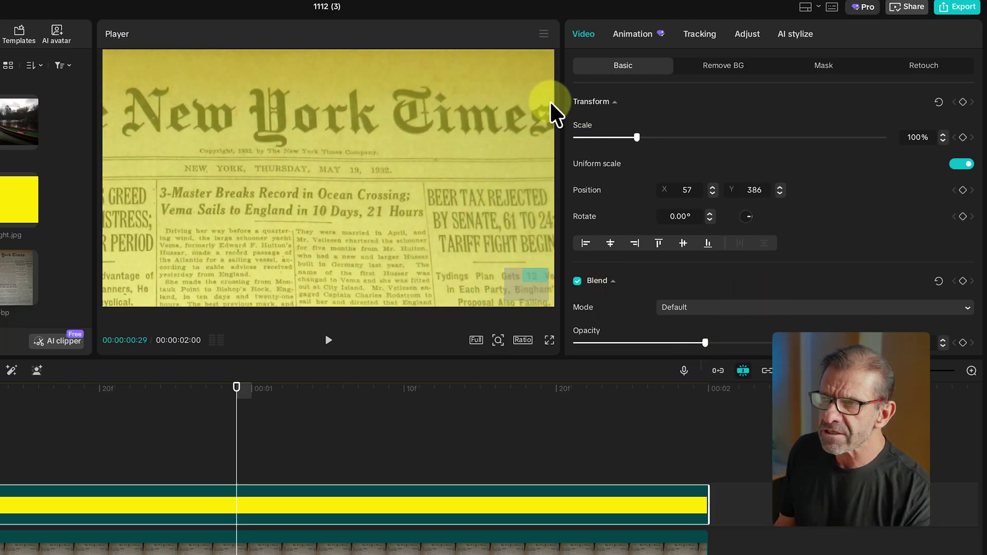
- Add a Pen mask to the yellow layer
{"action": "left_click", "coordinate": [804, 69]}
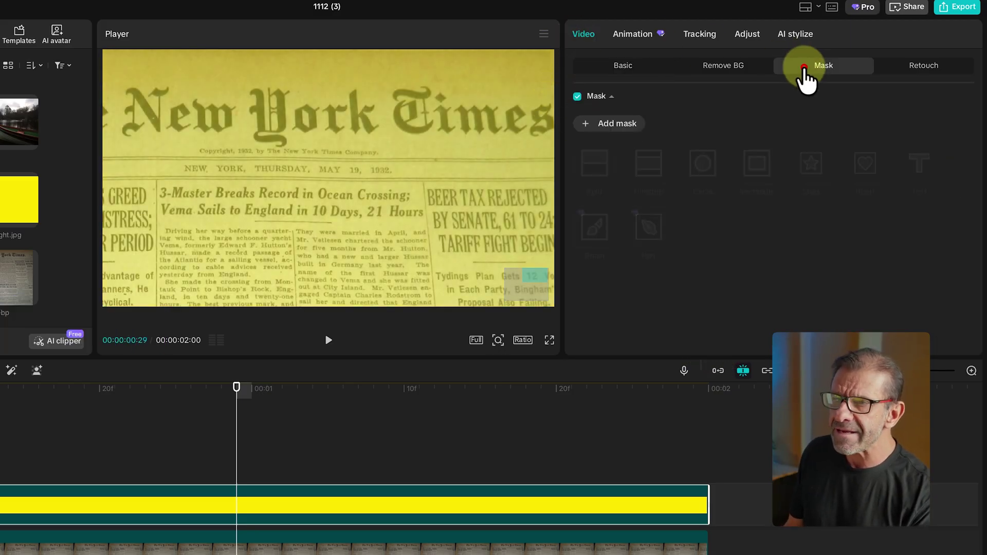
{"action": "left_click", "coordinate": [586, 124]}
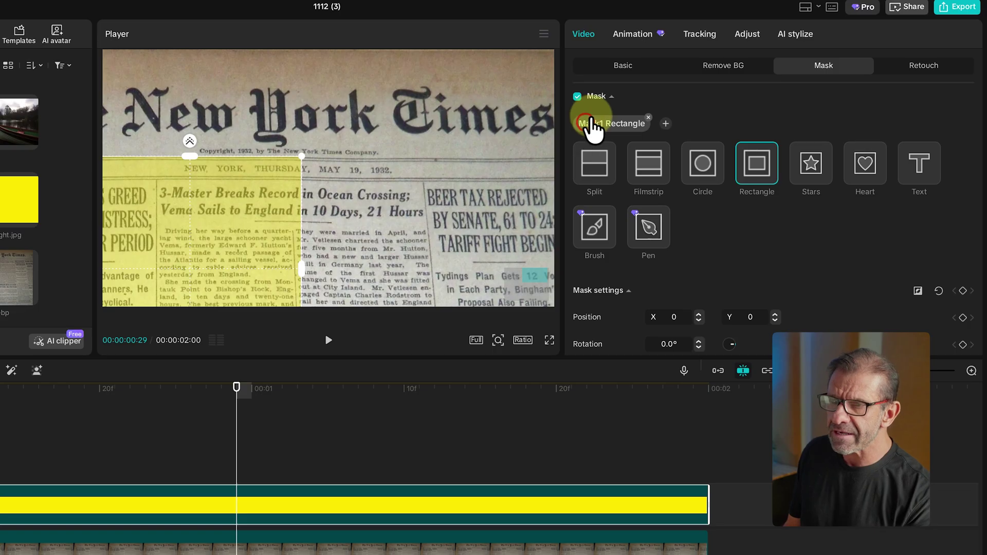
{"action": "left_click", "coordinate": [647, 230]}
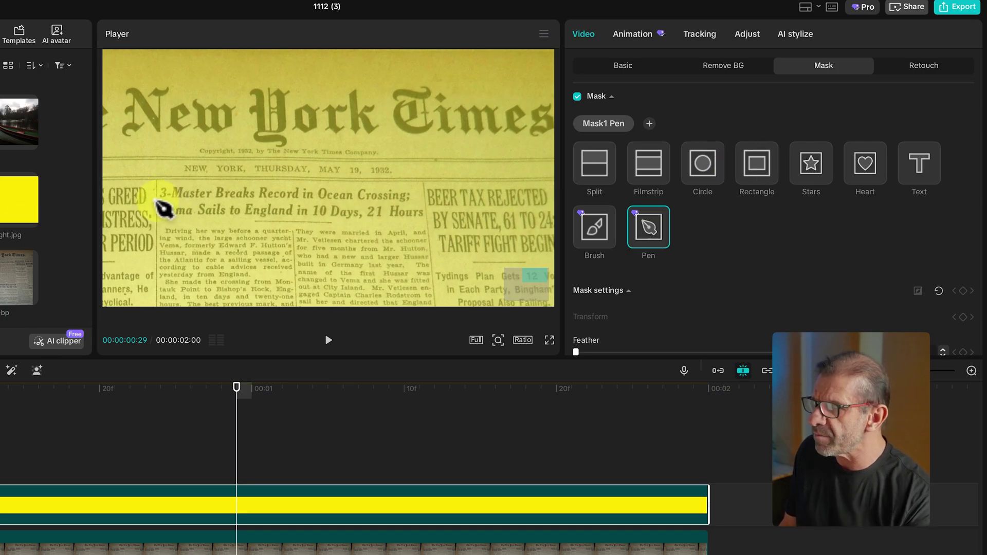
- Trace the pen mask along the bottom of the 'Vema Sails to England in 10 Days, 21 Hours' line
{"action": "left_click_drag", "start_coordinate": [157, 200], "coordinate": [157, 215]}
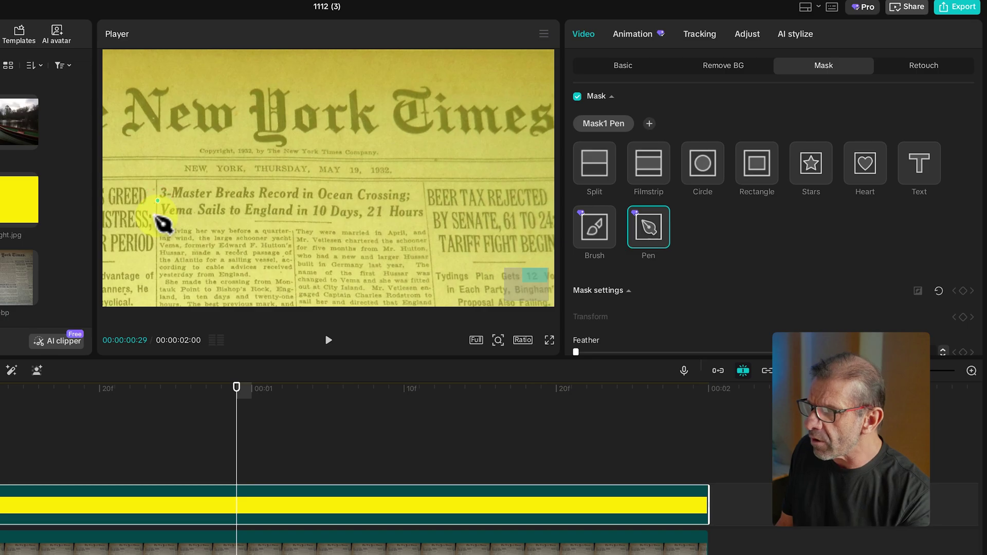
{"action": "left_click", "coordinate": [218, 219]}
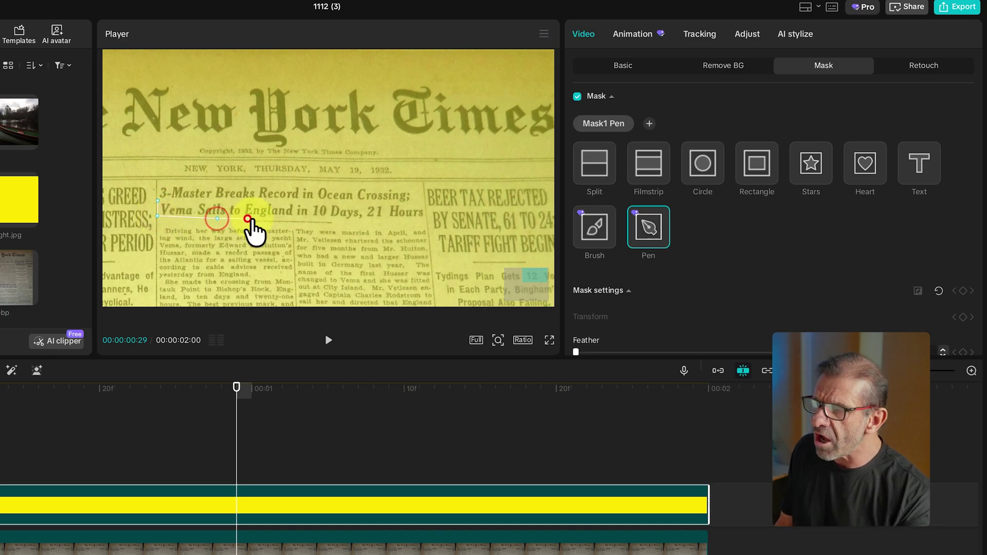
{"action": "left_click", "coordinate": [248, 218]}
{"action": "left_click", "coordinate": [268, 217]}
{"action": "left_click", "coordinate": [302, 219]}
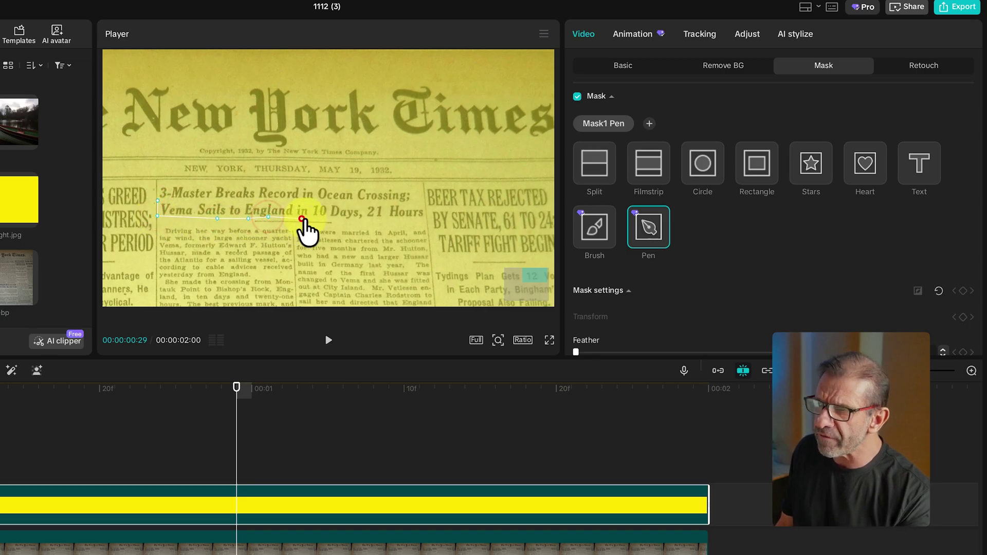
{"action": "left_click", "coordinate": [340, 219]}
{"action": "left_click", "coordinate": [361, 221]}
{"action": "left_click", "coordinate": [399, 218]}
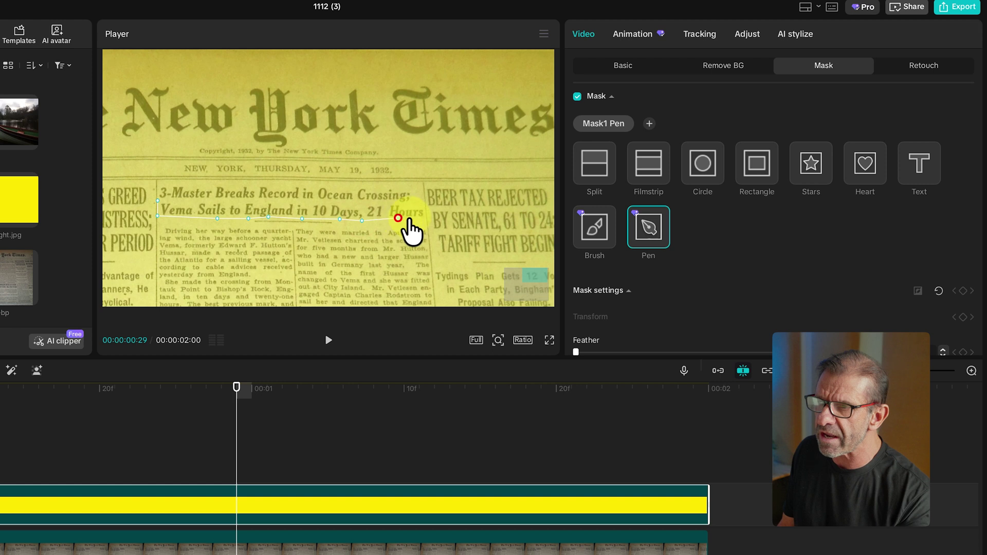
{"action": "left_click", "coordinate": [418, 218]}
{"action": "left_click", "coordinate": [426, 217]}
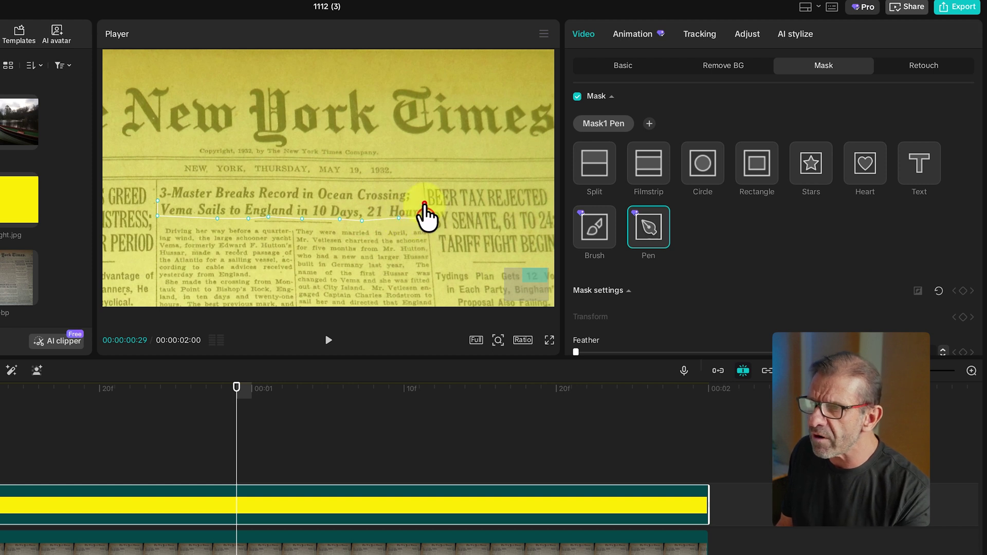
- Trace back along the headline's top edge and close the mask shape
{"action": "left_click", "coordinate": [425, 204]}
{"action": "left_click", "coordinate": [401, 202]}
{"action": "left_click", "coordinate": [356, 206]}
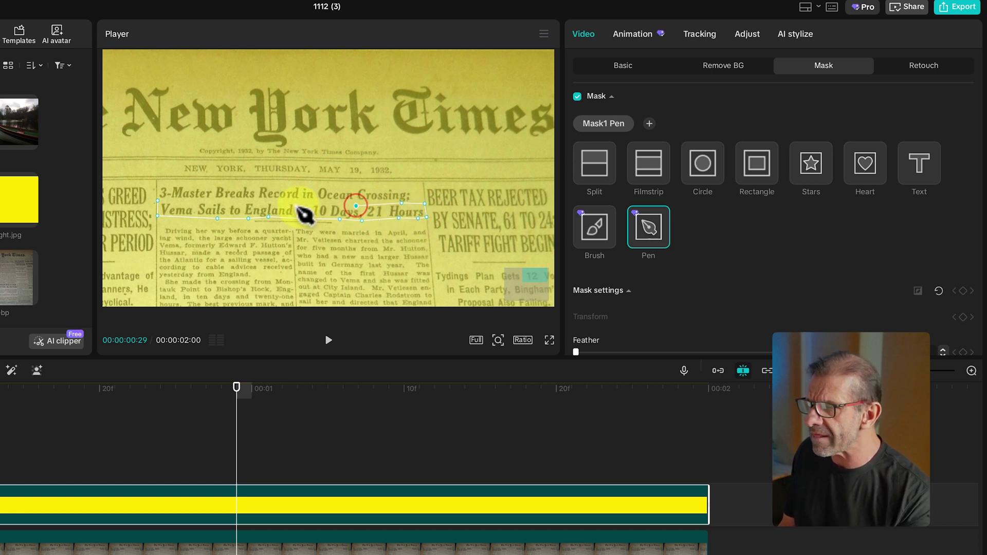
{"action": "left_click", "coordinate": [296, 201]}
{"action": "left_click", "coordinate": [242, 200]}
{"action": "left_click", "coordinate": [213, 200]}
{"action": "left_click", "coordinate": [169, 201]}
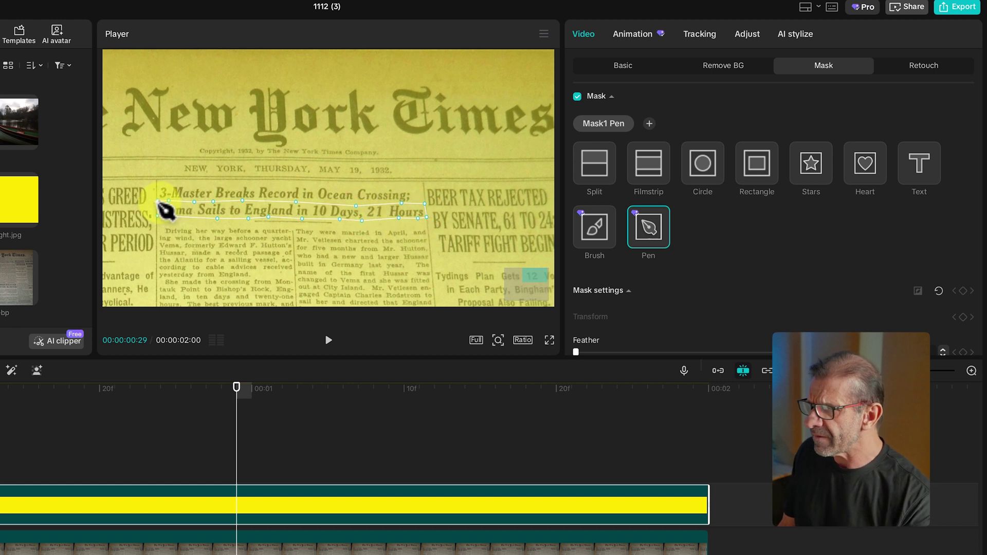
{"action": "left_click", "coordinate": [158, 216]}
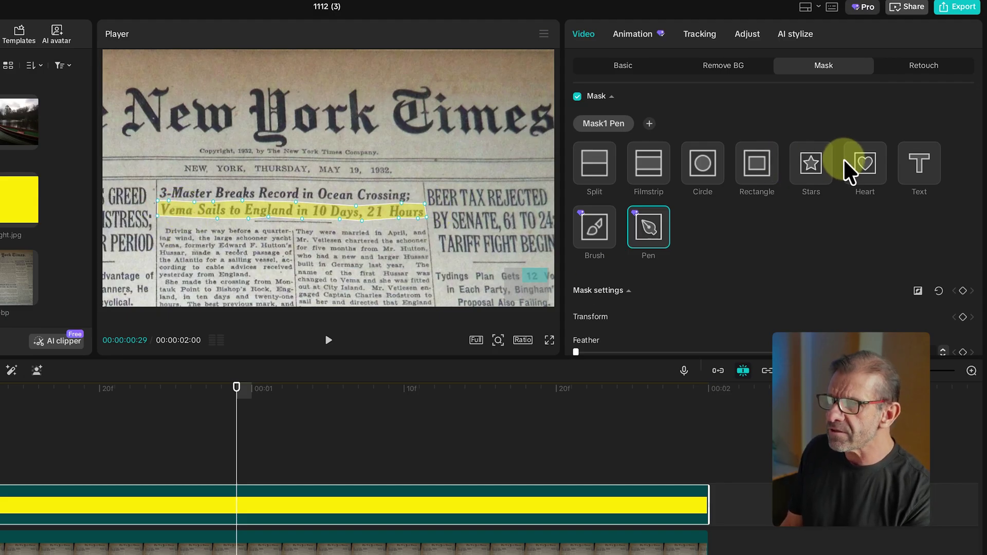
{"action": "left_click", "coordinate": [624, 65]}
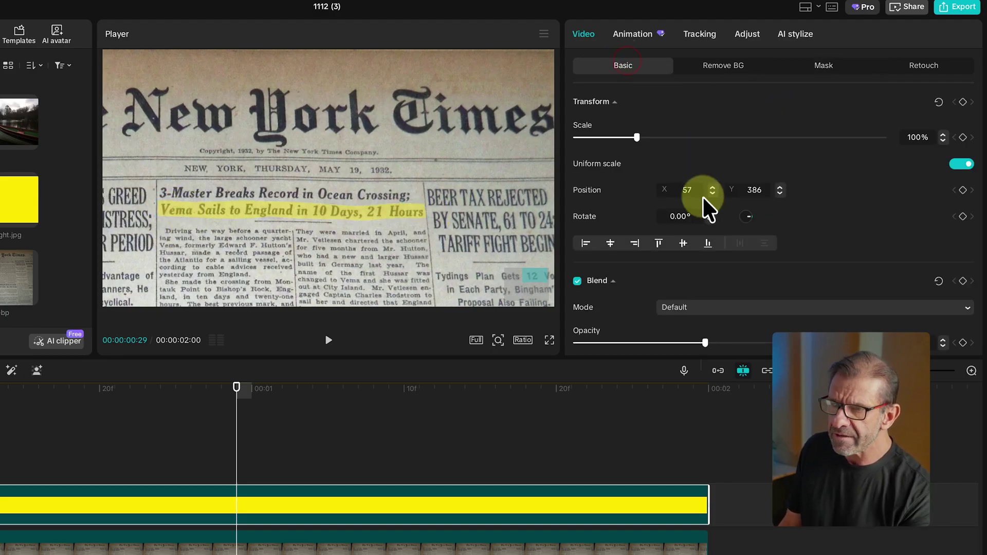
- Make the yellow highlight fully opaque and turn it into a compound clip
{"action": "scroll", "coordinate": [704, 241], "scroll_direction": "down", "scroll_amount": 2}
{"action": "left_click_drag", "start_coordinate": [706, 292], "coordinate": [980, 291]}
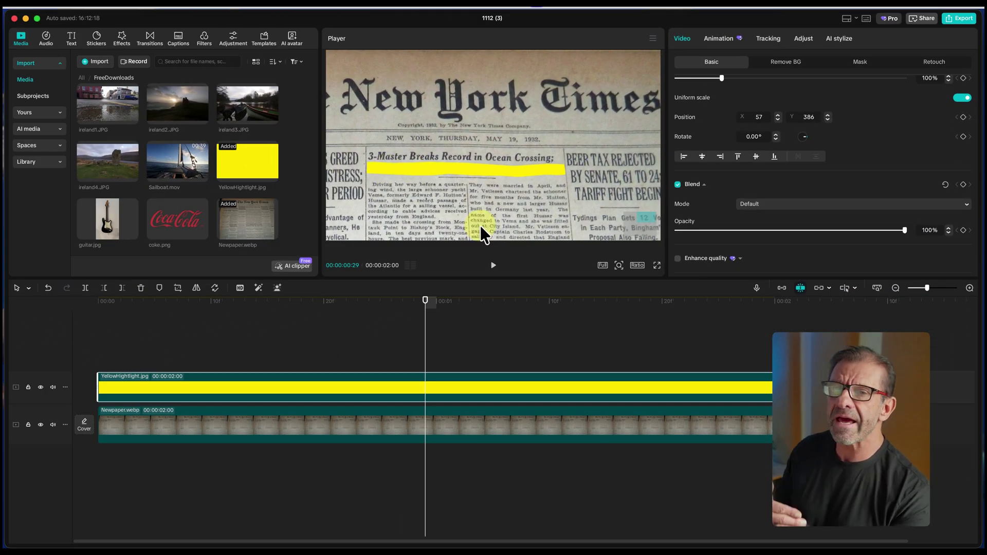
{"action": "right_click", "coordinate": [458, 388]}
{"action": "left_click", "coordinate": [510, 320]}
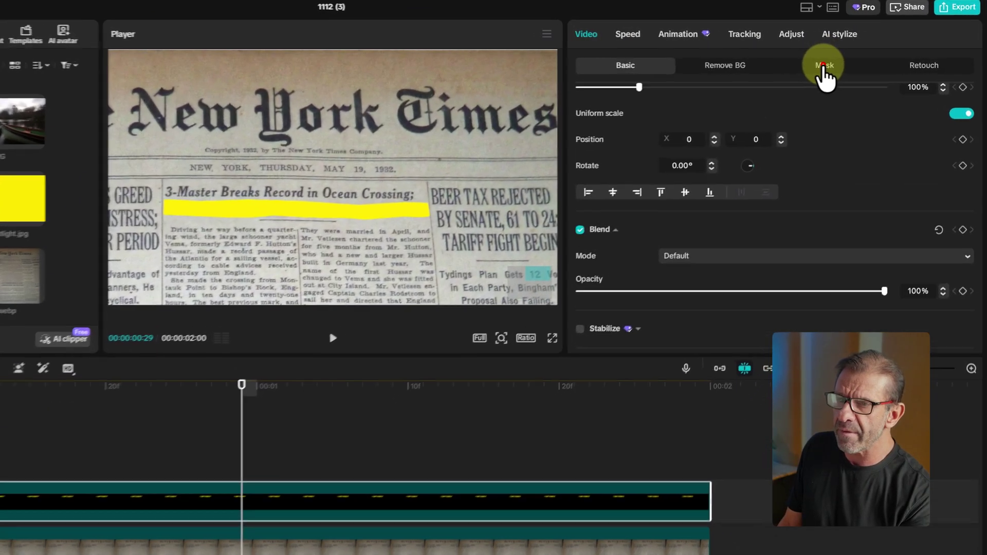
- Add a Split mask to the compound clip and bring up the preview zoom slider
{"action": "left_click", "coordinate": [823, 65]}
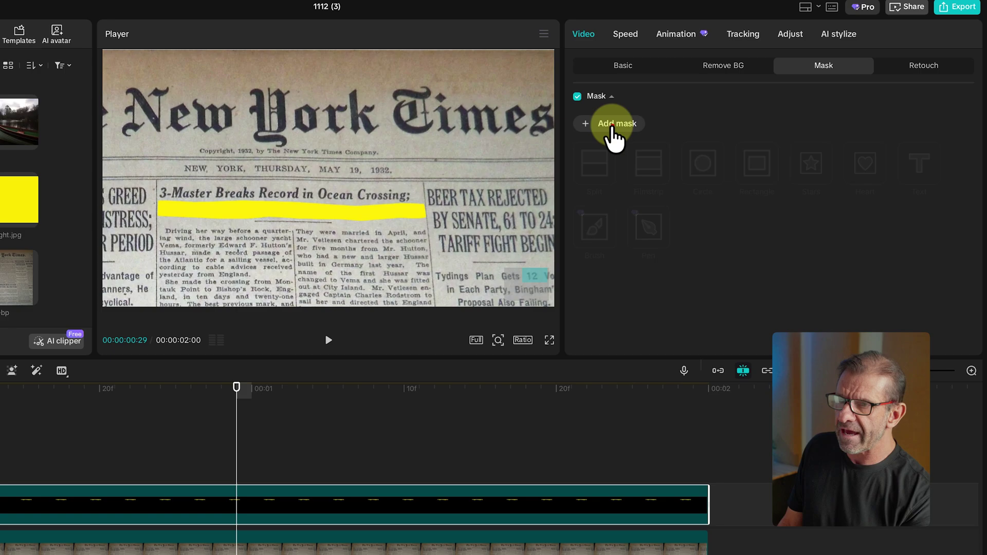
{"action": "left_click", "coordinate": [613, 126]}
{"action": "left_click", "coordinate": [597, 160]}
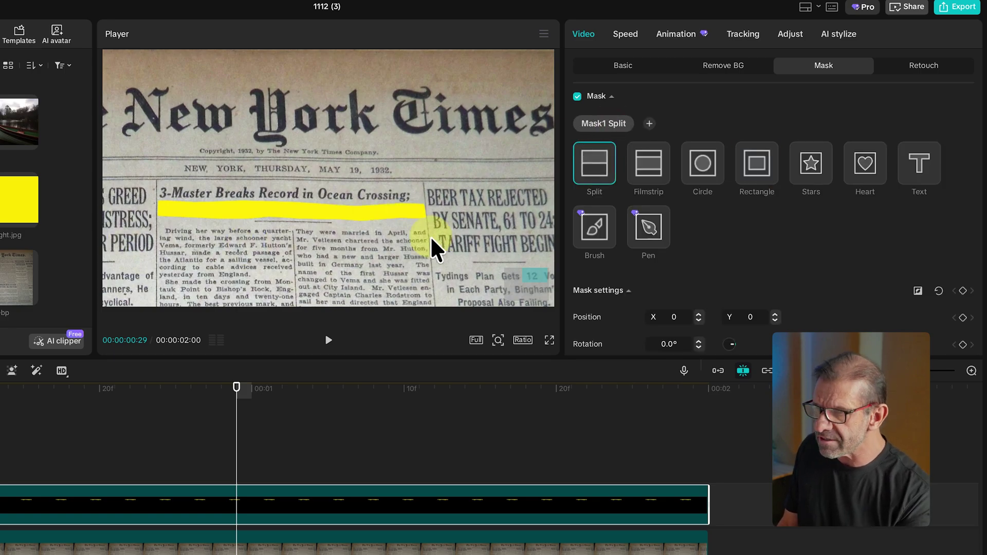
{"action": "left_click", "coordinate": [233, 305]}
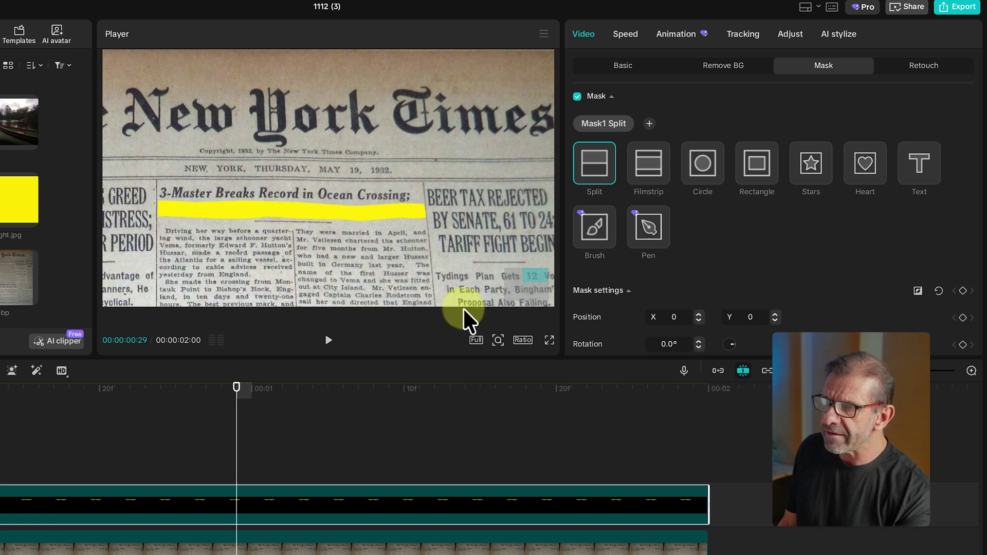
{"action": "left_click", "coordinate": [497, 341]}
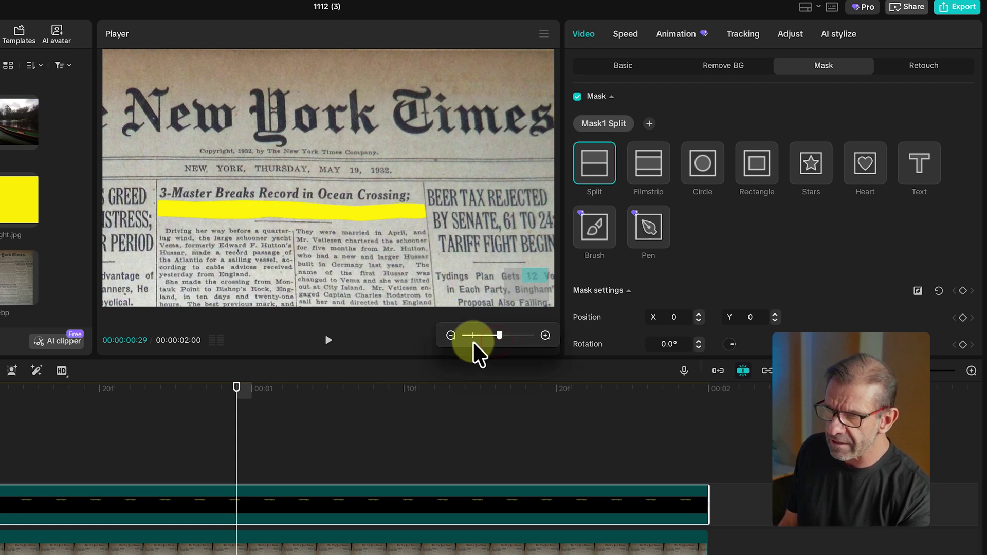
- Zoom the preview out to the full page, turn the split mask vertical at -90°, and go to frame 18
{"action": "left_click", "coordinate": [473, 336]}
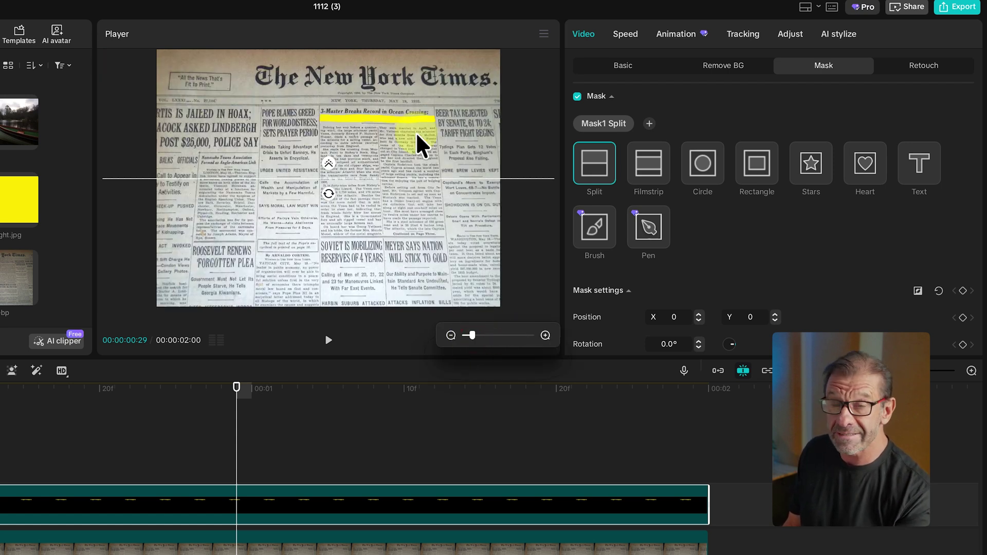
{"action": "mouse_move", "coordinate": [332, 194]}
{"action": "left_mouse_down"}
{"action": "mouse_move", "coordinate": [349, 193]}
{"action": "mouse_move", "coordinate": [356, 171]}
{"action": "mouse_move", "coordinate": [320, 186]}
{"action": "left_mouse_up"}
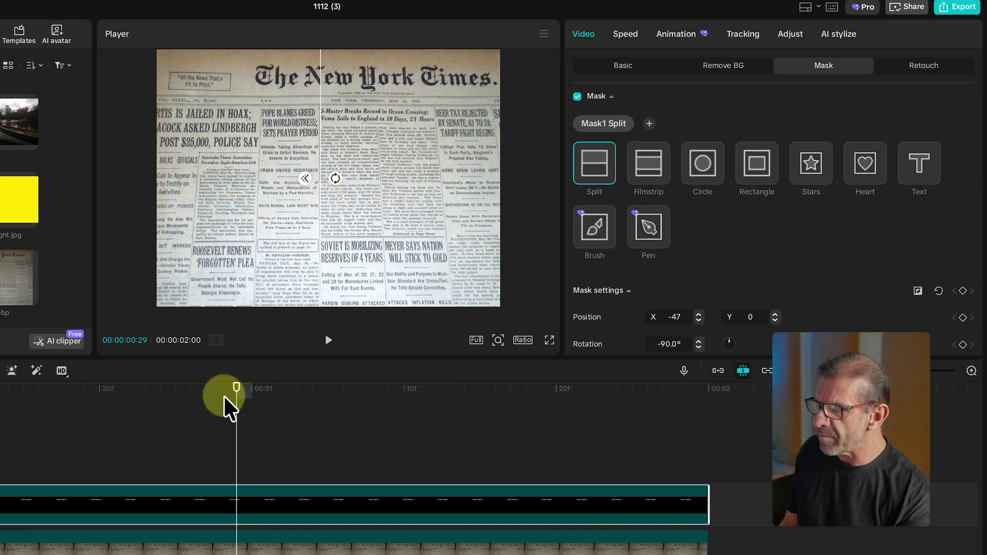
{"action": "left_click_drag", "start_coordinate": [224, 396], "coordinate": [0, 419]}
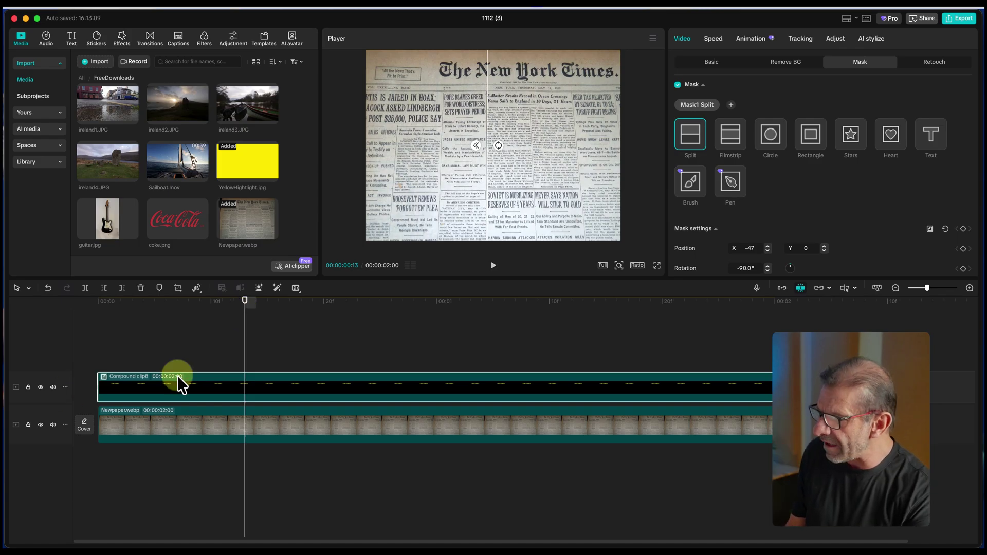
{"action": "left_click", "coordinate": [301, 305]}
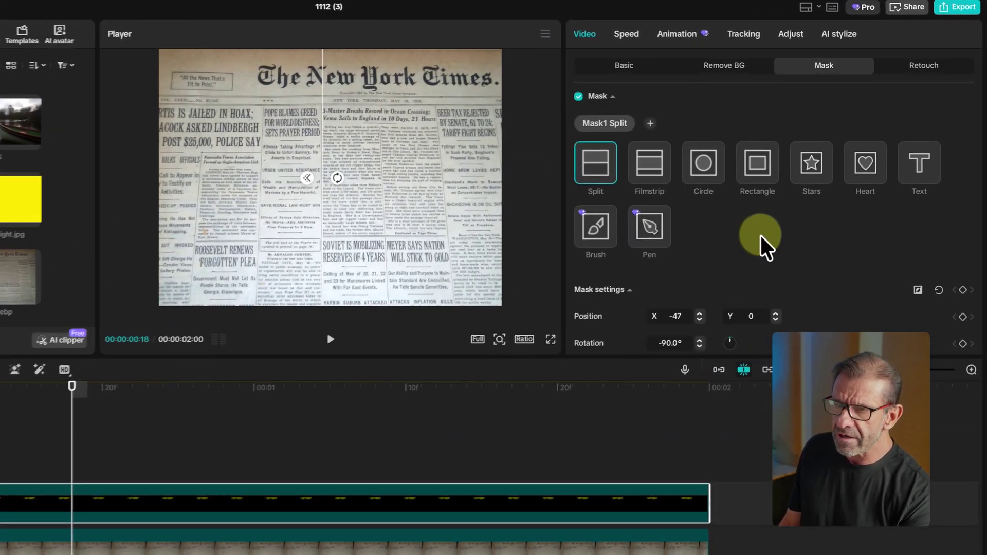
{"action": "scroll", "coordinate": [816, 188], "scroll_direction": "down", "scroll_amount": 1}
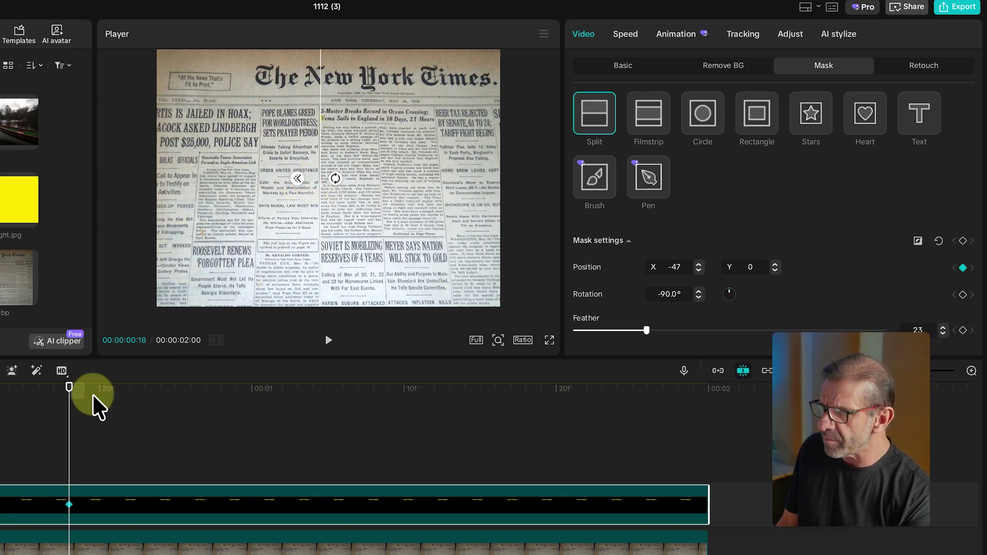
- At 01:07, slide the mask line right to X 628, Y -24 as a second keyframe
{"action": "left_click_drag", "start_coordinate": [92, 393], "coordinate": [356, 381]}
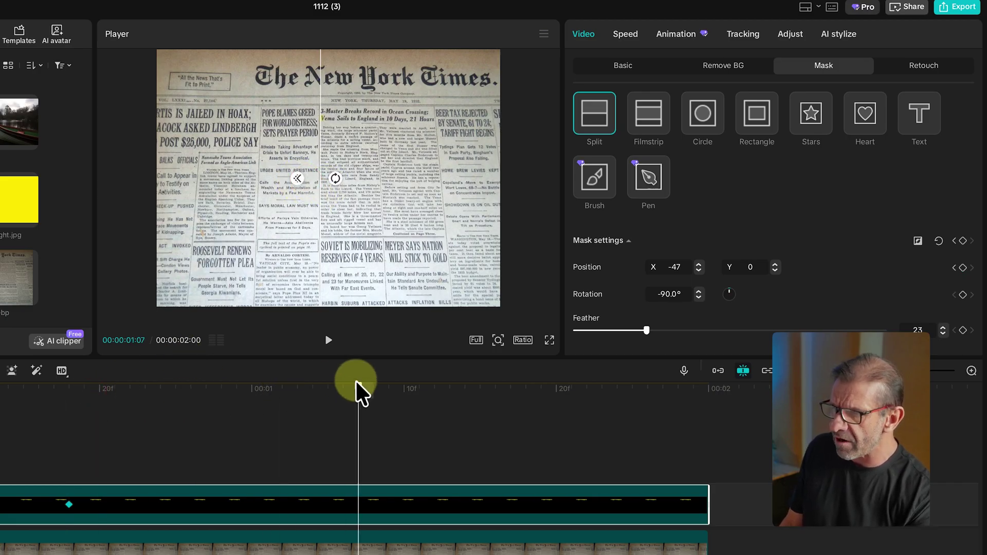
{"action": "left_click", "coordinate": [74, 514]}
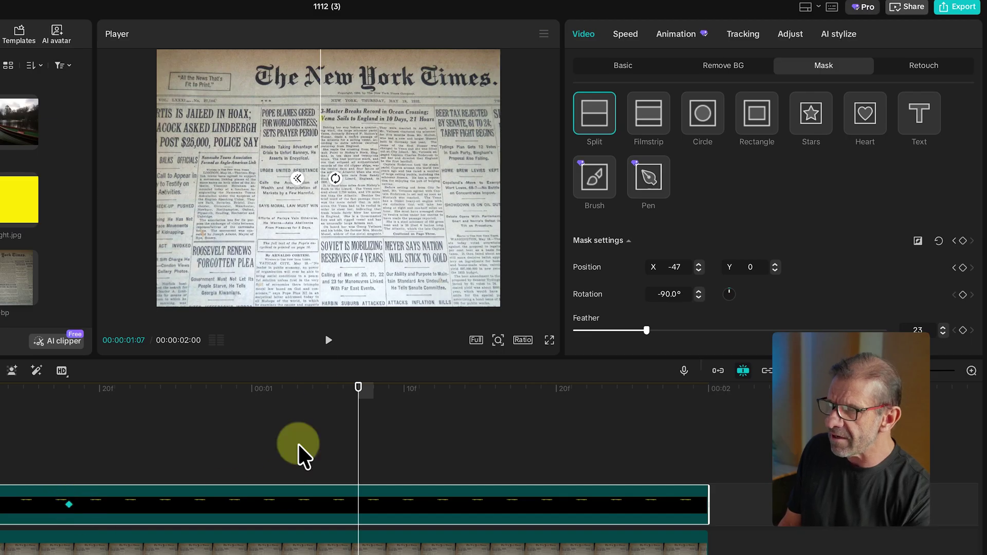
{"action": "left_click_drag", "start_coordinate": [320, 223], "coordinate": [440, 227]}
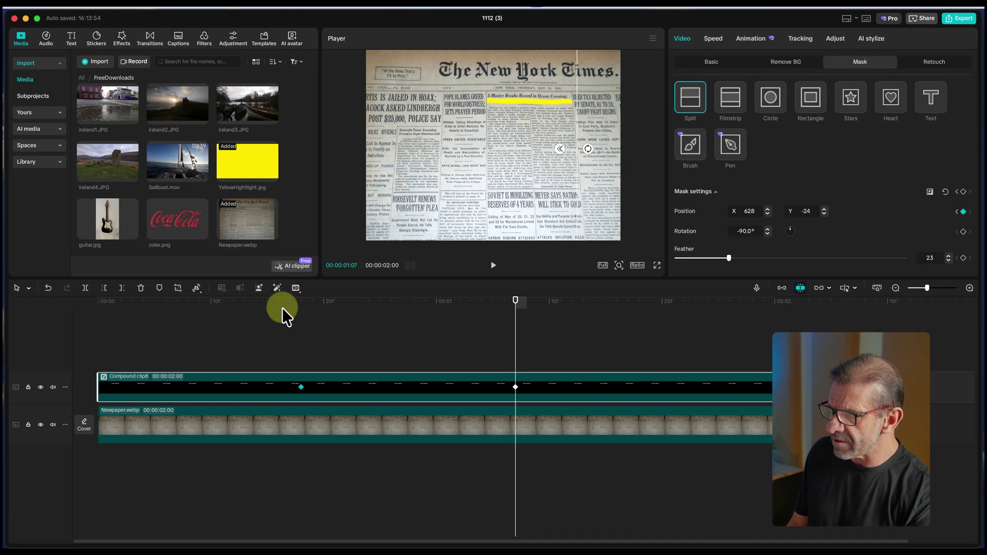
- Preview the highlight wipe and shift the second keyframe slightly earlier
{"action": "left_click", "coordinate": [282, 308]}
{"action": "key", "text": "space"}
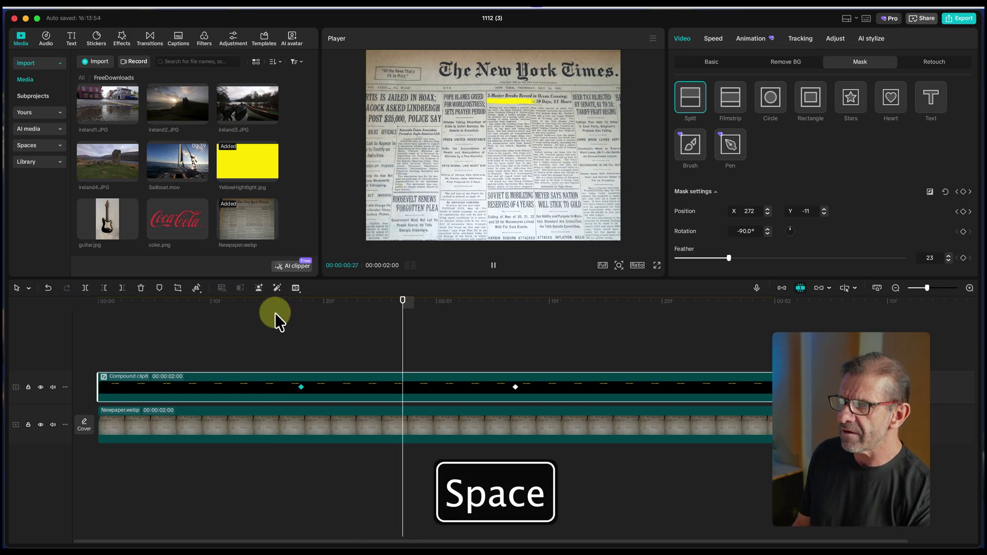
{"action": "left_click_drag", "start_coordinate": [396, 304], "coordinate": [286, 304]}
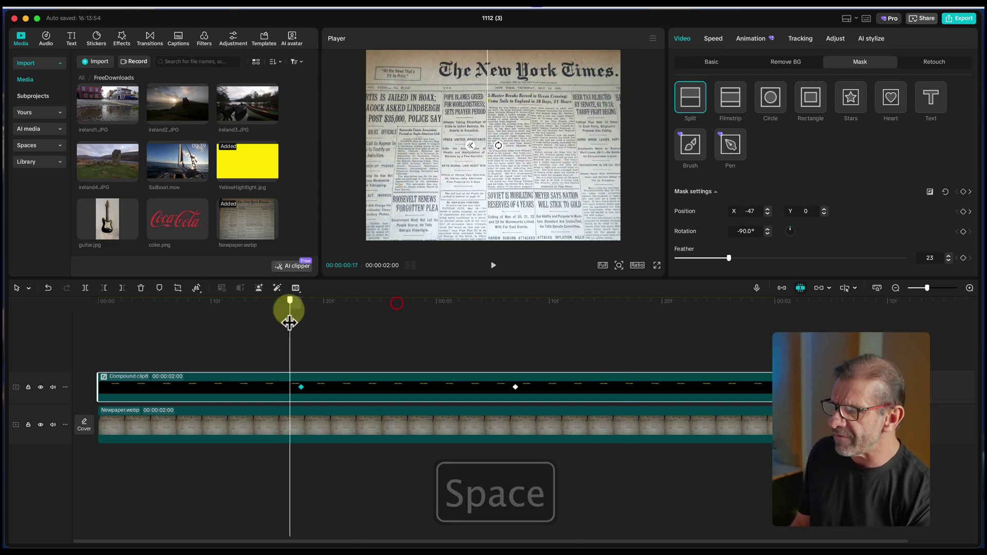
{"action": "key", "text": "space"}
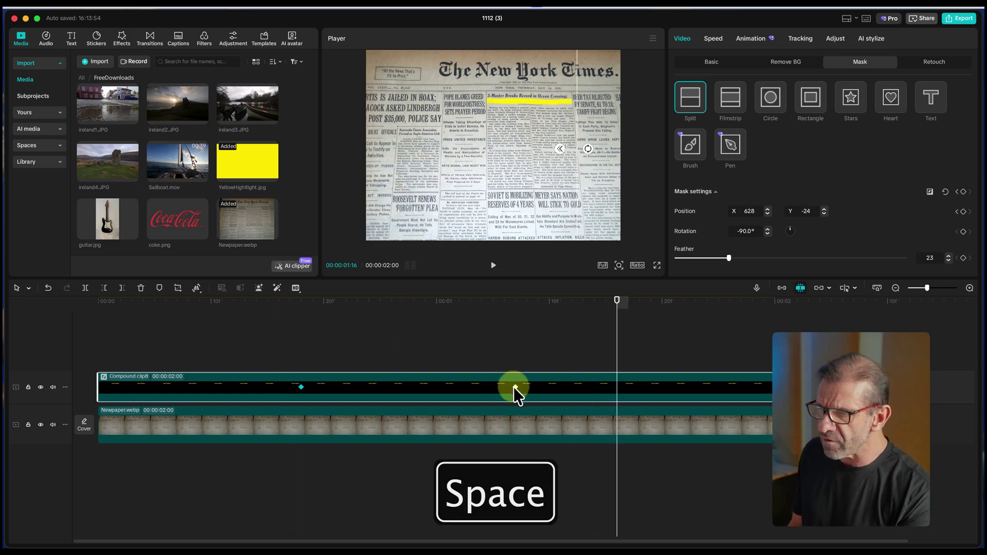
{"action": "left_click_drag", "start_coordinate": [514, 387], "coordinate": [403, 387]}
{"action": "key", "text": "space"}
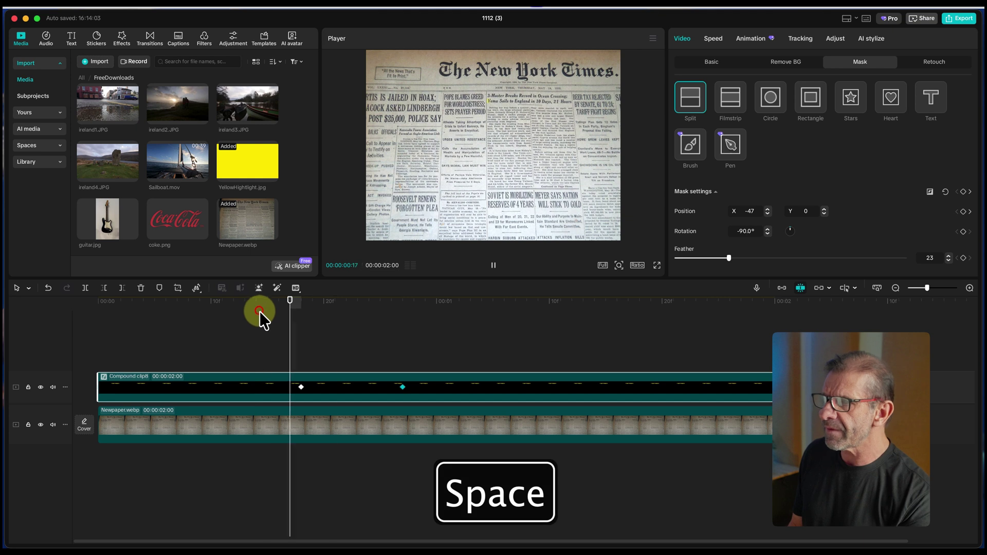
{"action": "key", "text": "space"}
- Retune the second keyframe's timing, moving it later then earlier, and replay the reveal
{"action": "left_click_drag", "start_coordinate": [406, 387], "coordinate": [550, 383]}
{"action": "left_click", "coordinate": [252, 312]}
{"action": "key", "text": "space"}
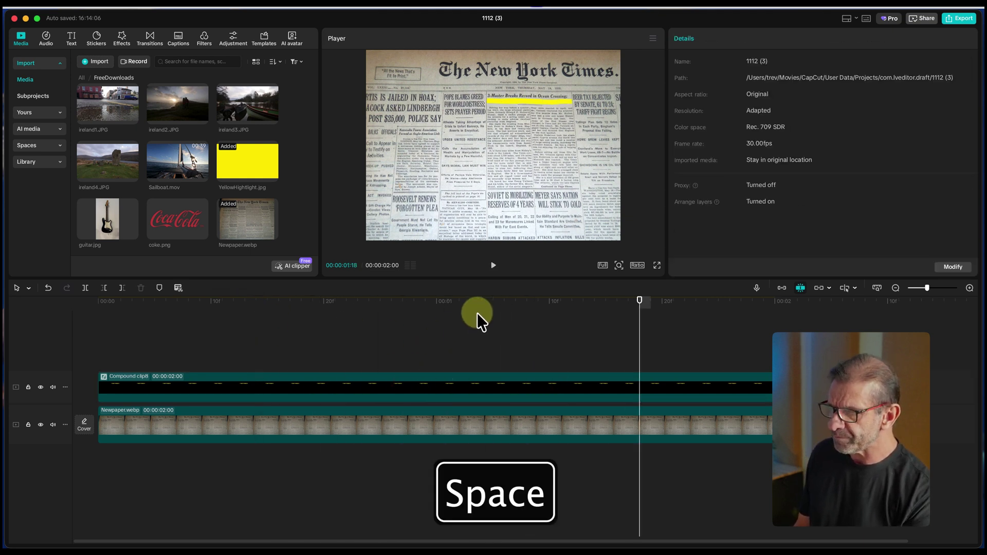
{"action": "left_click", "coordinate": [542, 388]}
{"action": "left_click_drag", "start_coordinate": [551, 388], "coordinate": [471, 388]}
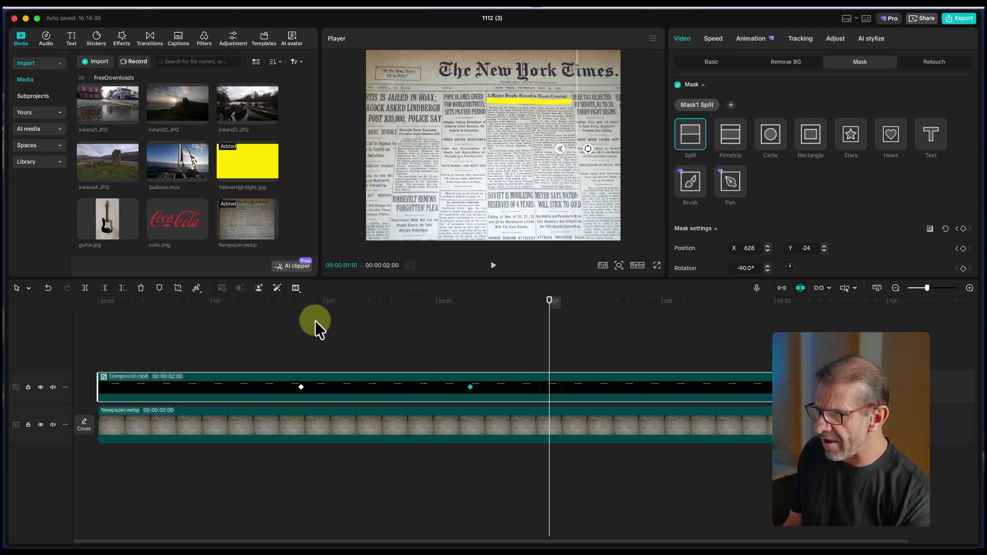
{"action": "key", "text": "space"}
{"action": "left_click", "coordinate": [267, 303]}
{"action": "key", "text": "space"}
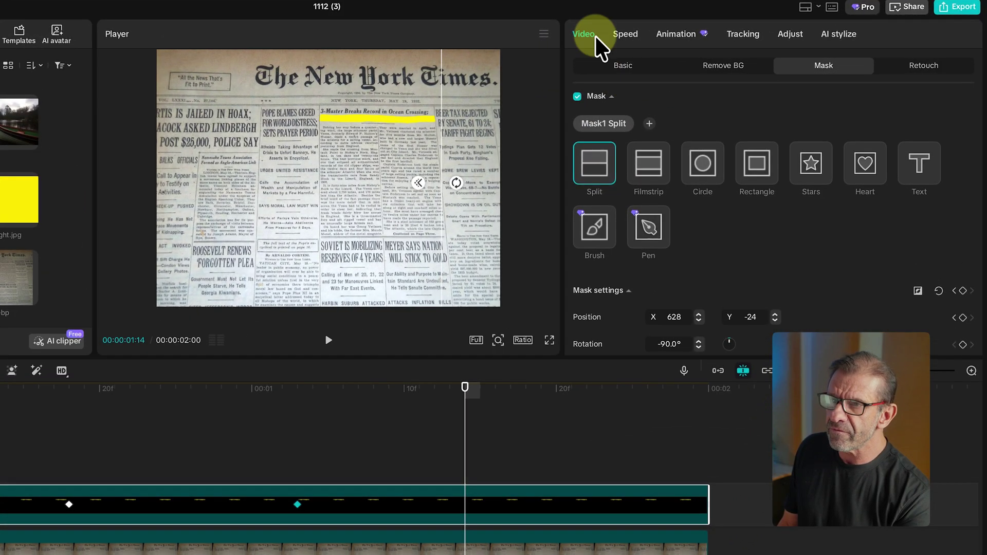
- Set the highlight clip's blend mode to Multiply
{"action": "left_click", "coordinate": [617, 68]}
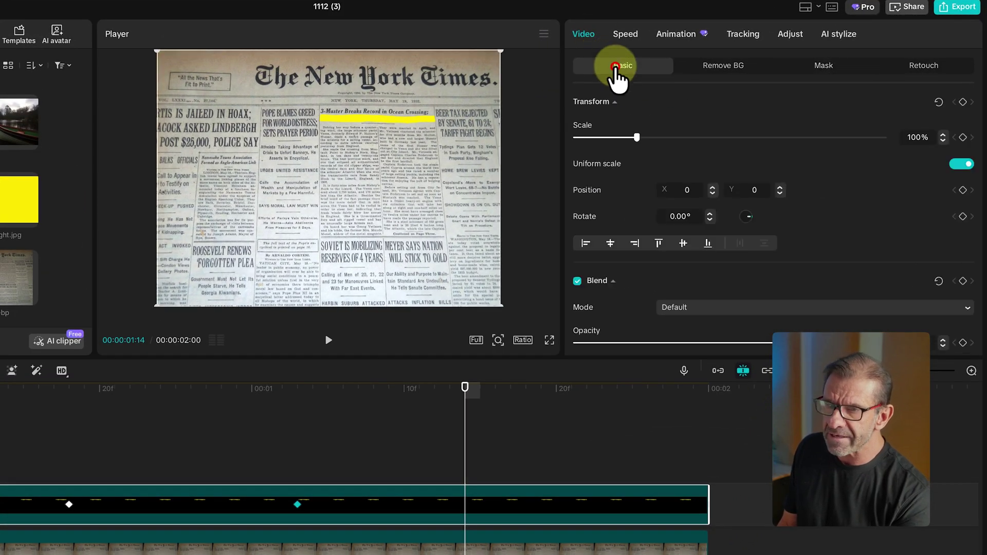
{"action": "left_click", "coordinate": [735, 306]}
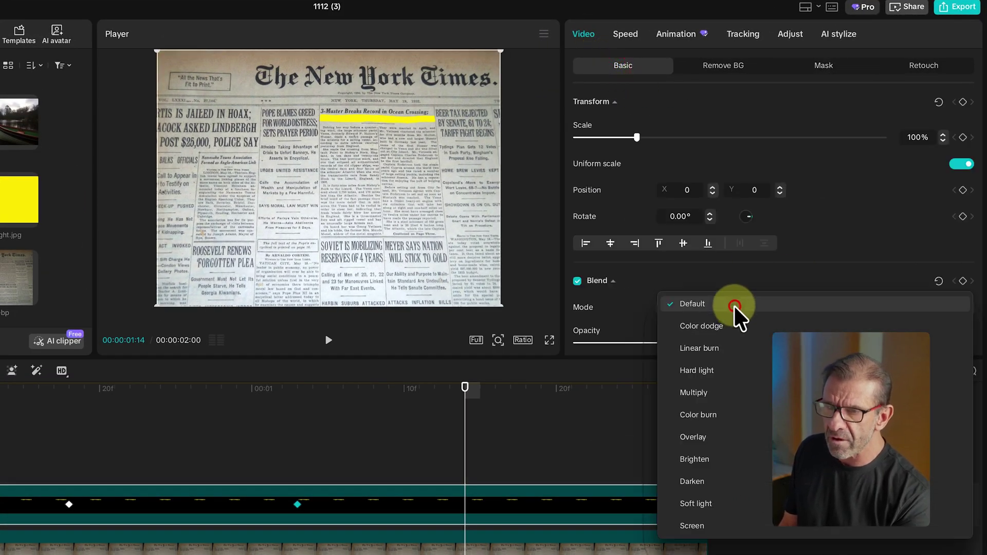
{"action": "left_click", "coordinate": [719, 392]}
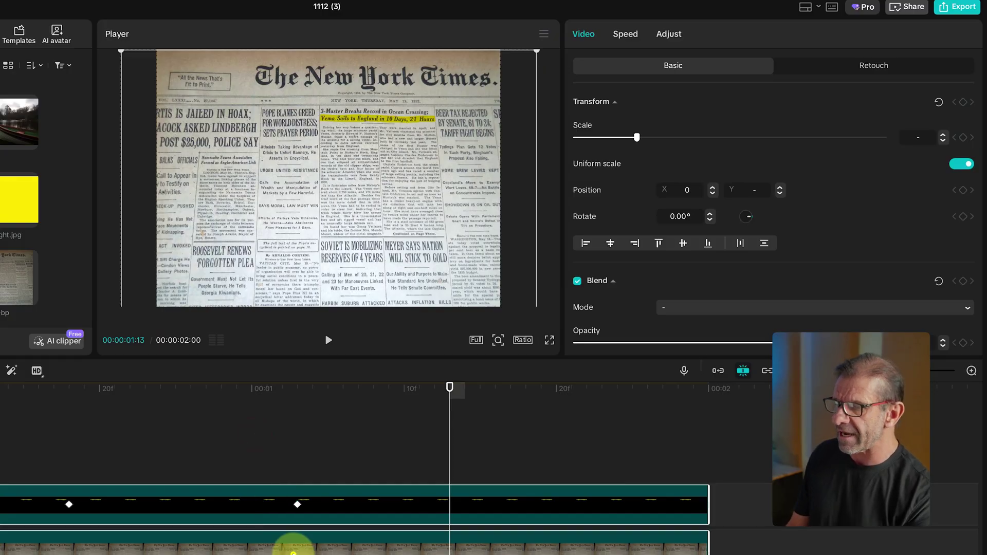
- Merge the highlight and newspaper into a single compound clip
{"action": "right_click", "coordinate": [293, 553]}
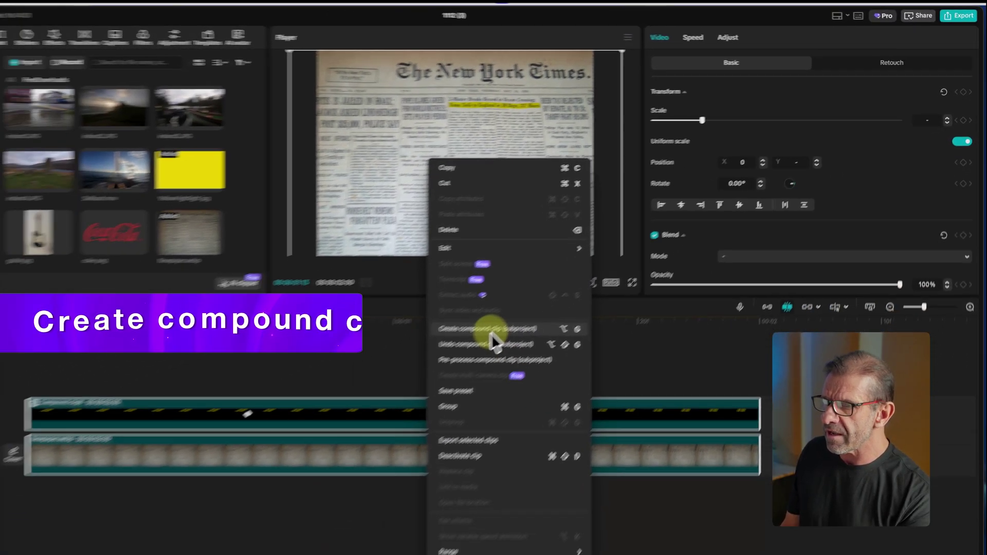
{"action": "left_click", "coordinate": [378, 399]}
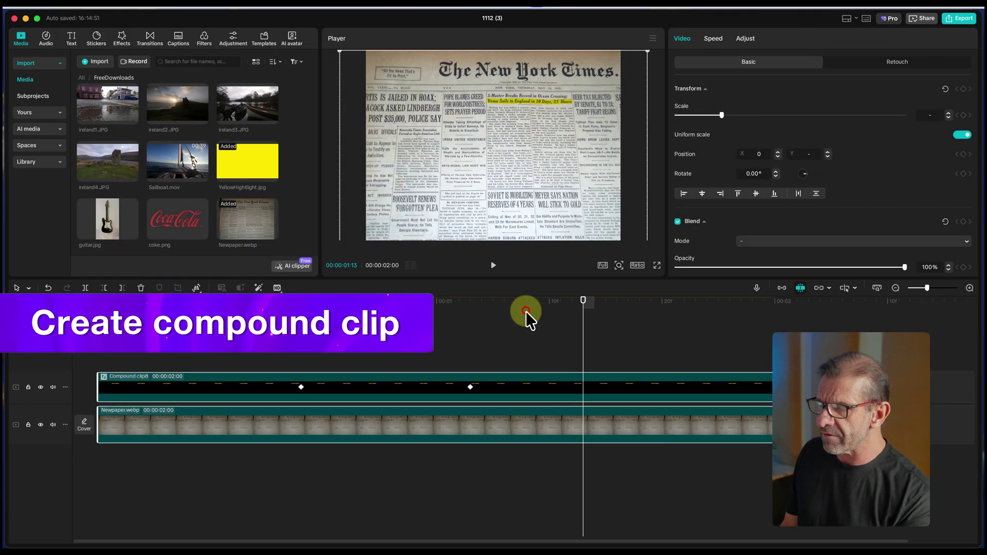
{"action": "left_click", "coordinate": [526, 311]}
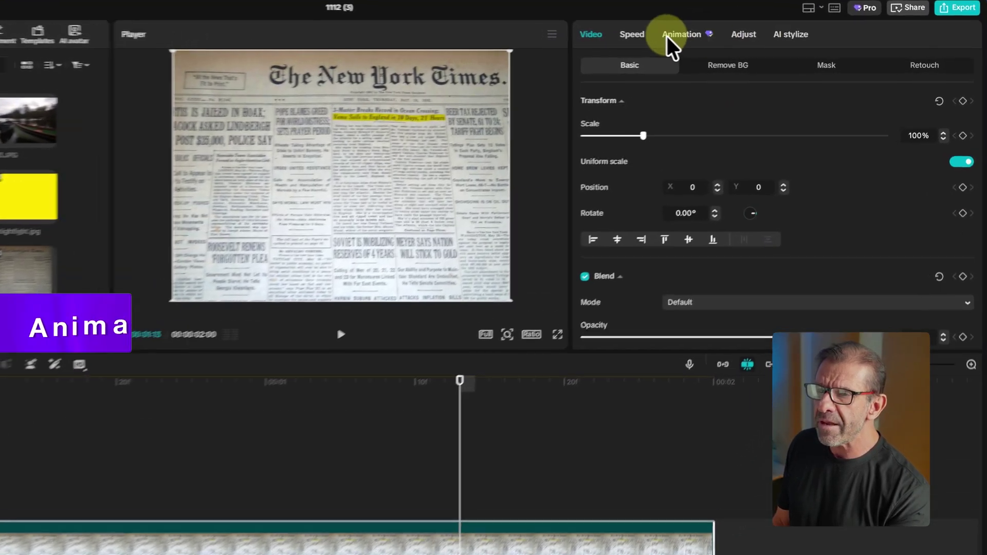
- Apply a 2.0s combo animation to the newspaper compound clip and play it back
{"action": "left_click", "coordinate": [669, 34]}
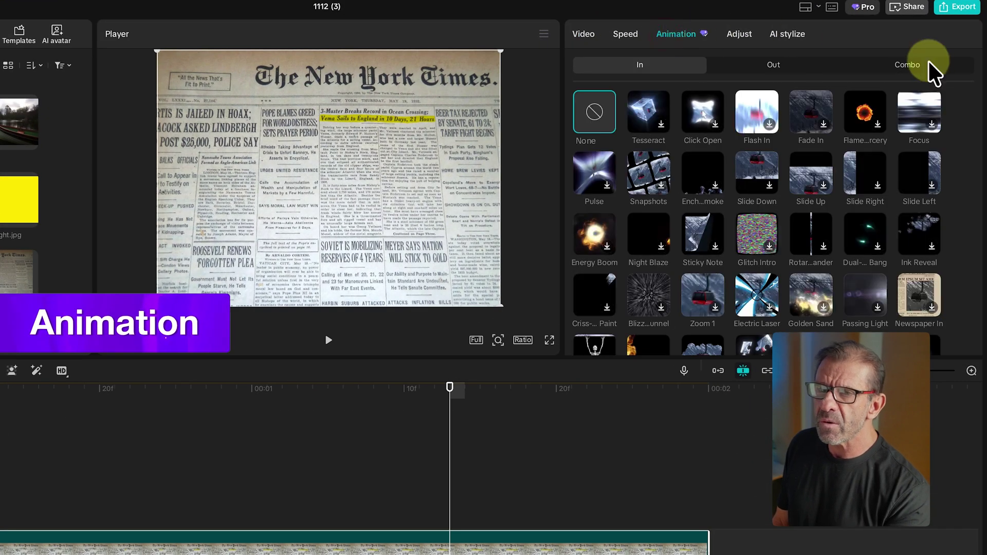
{"action": "left_click", "coordinate": [920, 73]}
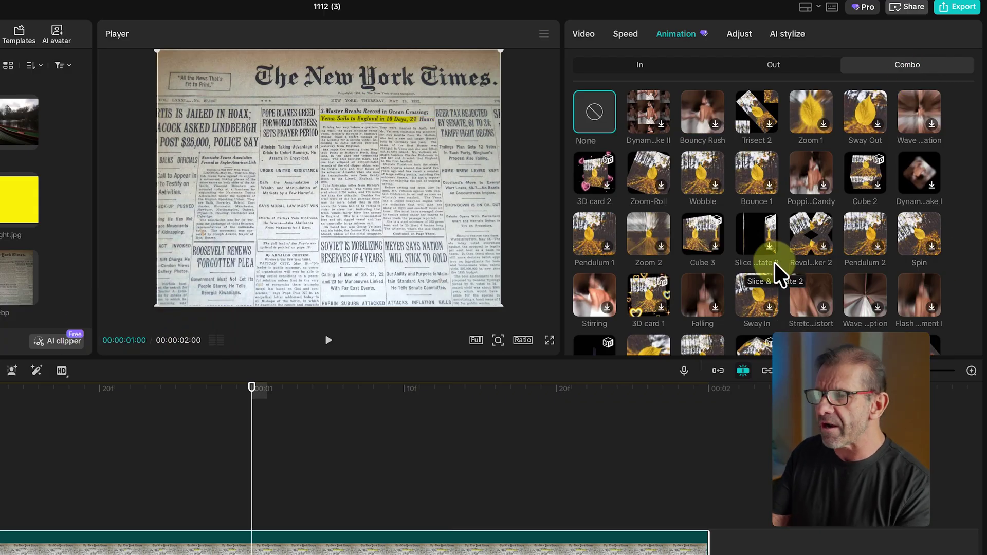
{"action": "scroll", "coordinate": [779, 230], "scroll_direction": "down", "scroll_amount": 2}
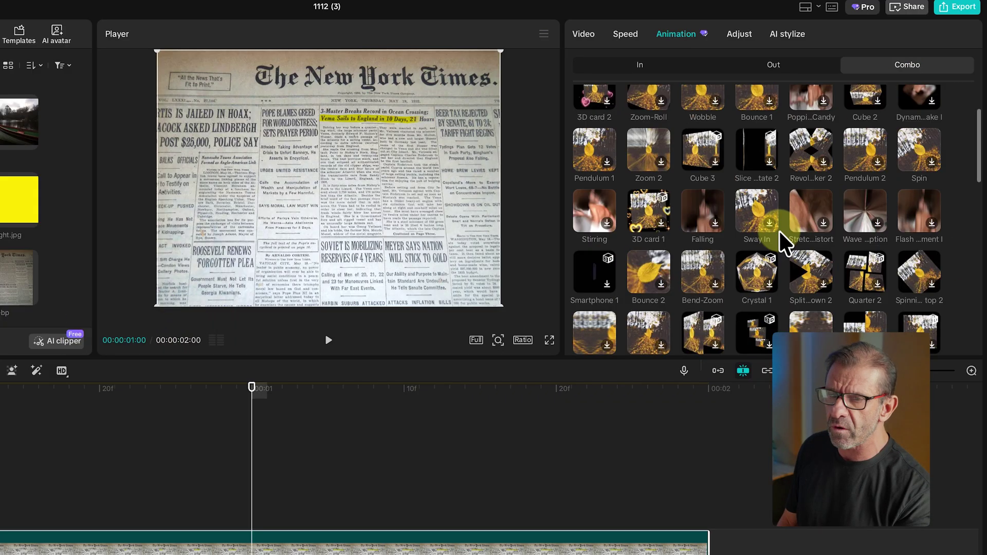
{"action": "scroll", "coordinate": [795, 206], "scroll_direction": "down", "scroll_amount": 5}
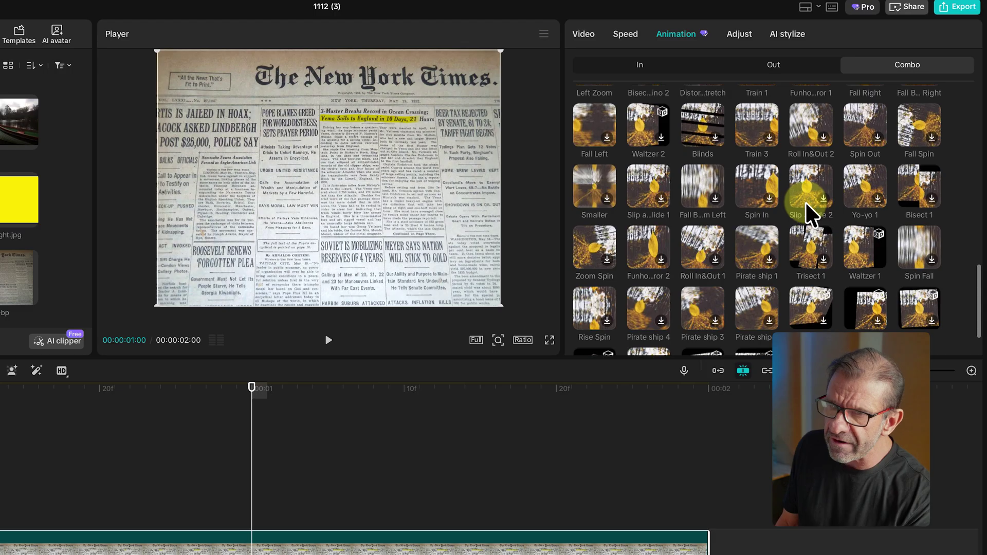
{"action": "scroll", "coordinate": [802, 208], "scroll_direction": "up", "scroll_amount": 2}
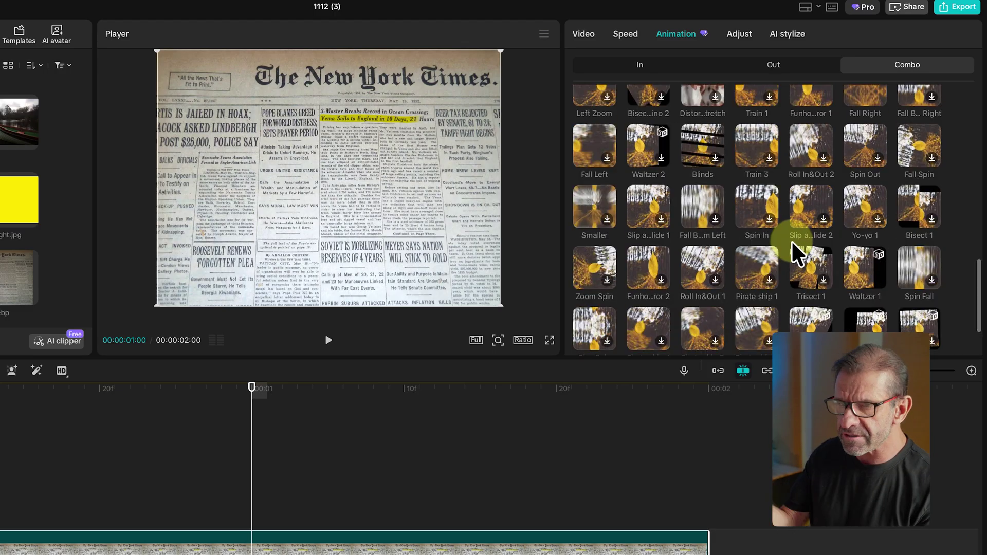
{"action": "scroll", "coordinate": [782, 252], "scroll_direction": "up", "scroll_amount": 2}
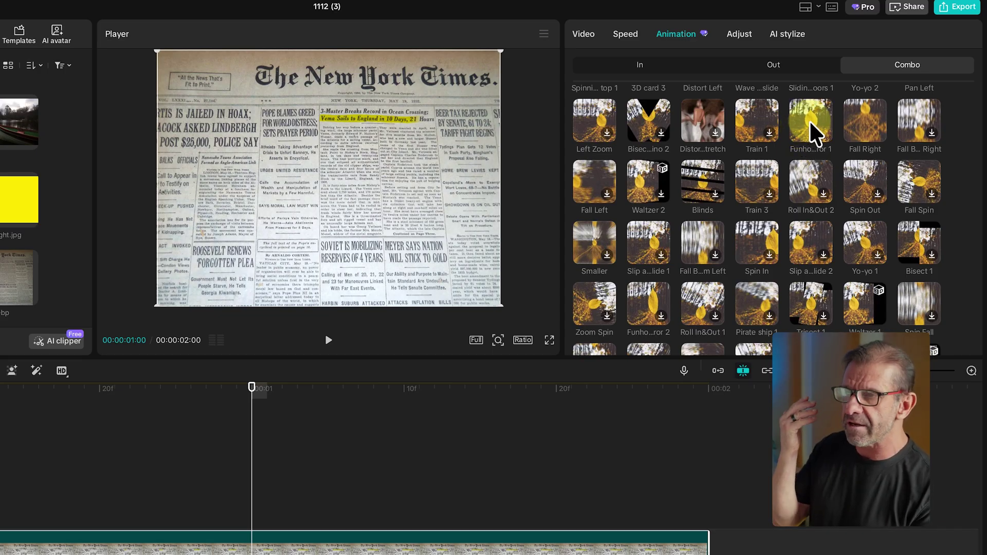
{"action": "left_click", "coordinate": [810, 118]}
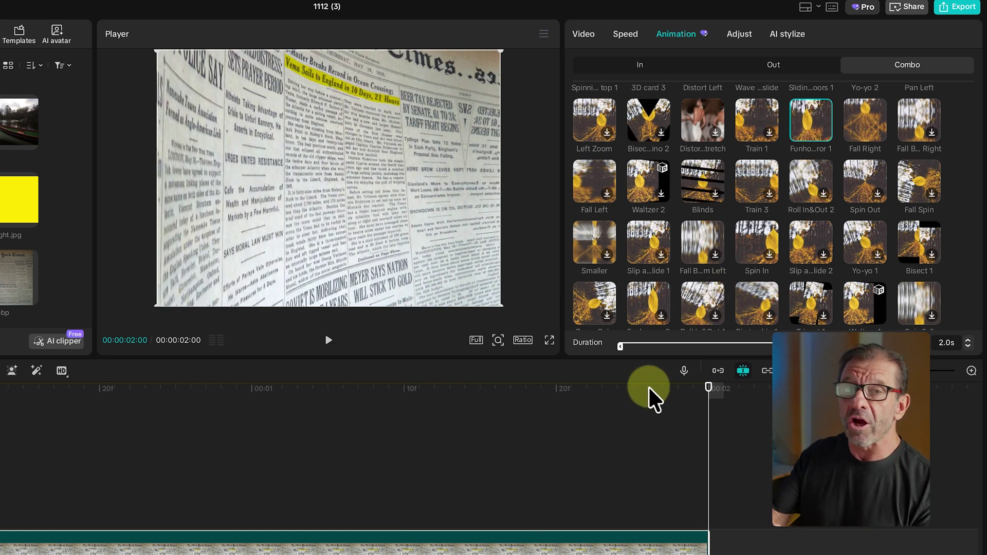
{"action": "left_click", "coordinate": [480, 427]}
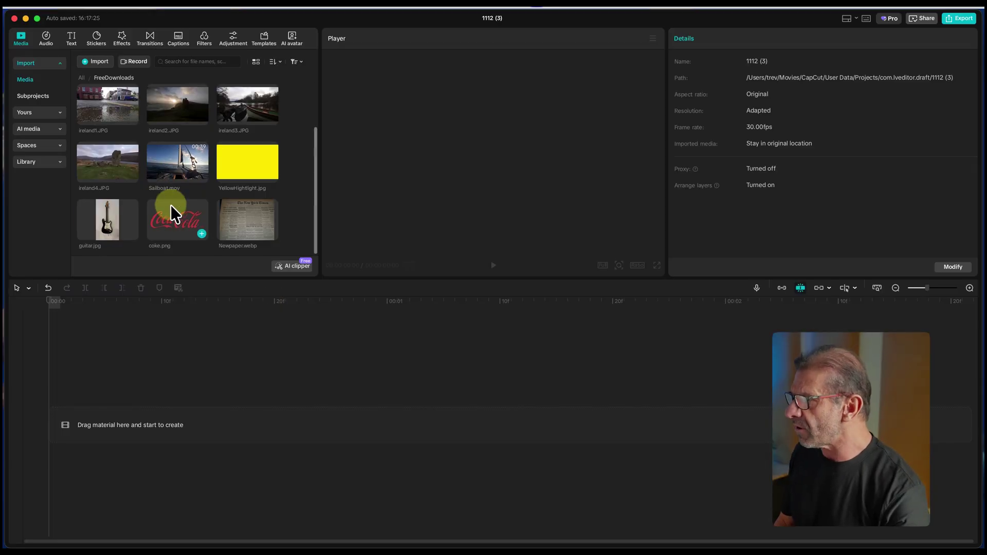
- Add ireland1–ireland4.JPG to the timeline as four 2-second clips, fitted in view
{"action": "scroll", "coordinate": [180, 175], "scroll_direction": "up", "scroll_amount": 4}
{"action": "left_click", "coordinate": [102, 166]}
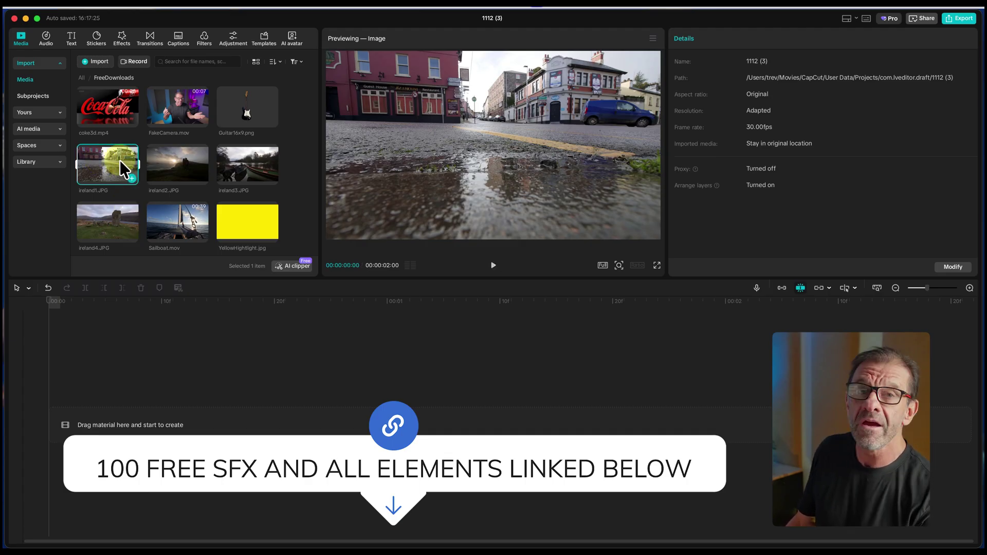
{"action": "left_click", "coordinate": [117, 221], "text": "shift"}
{"action": "left_click_drag", "start_coordinate": [111, 204], "coordinate": [93, 408]}
{"action": "key", "text": "shift+z"}
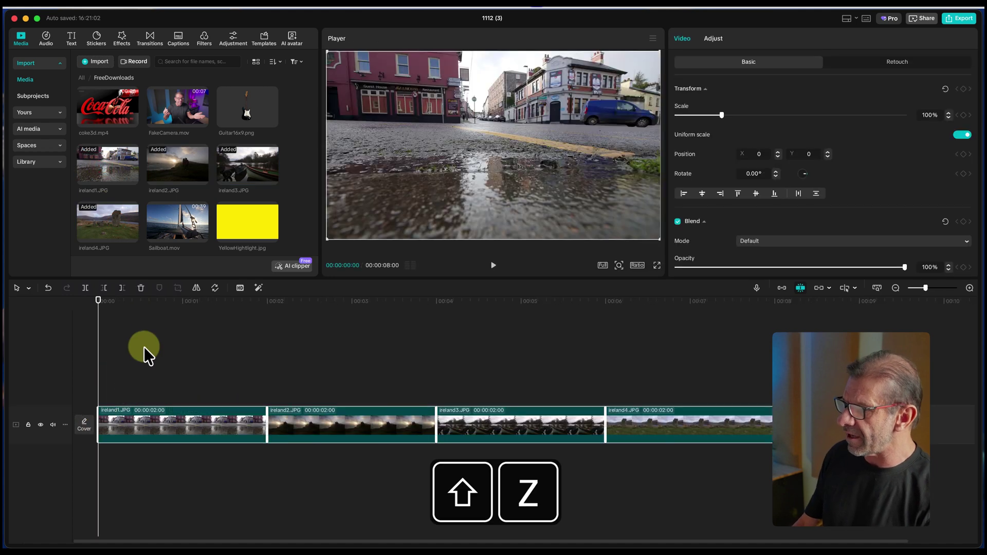
{"action": "left_click", "coordinate": [153, 303]}
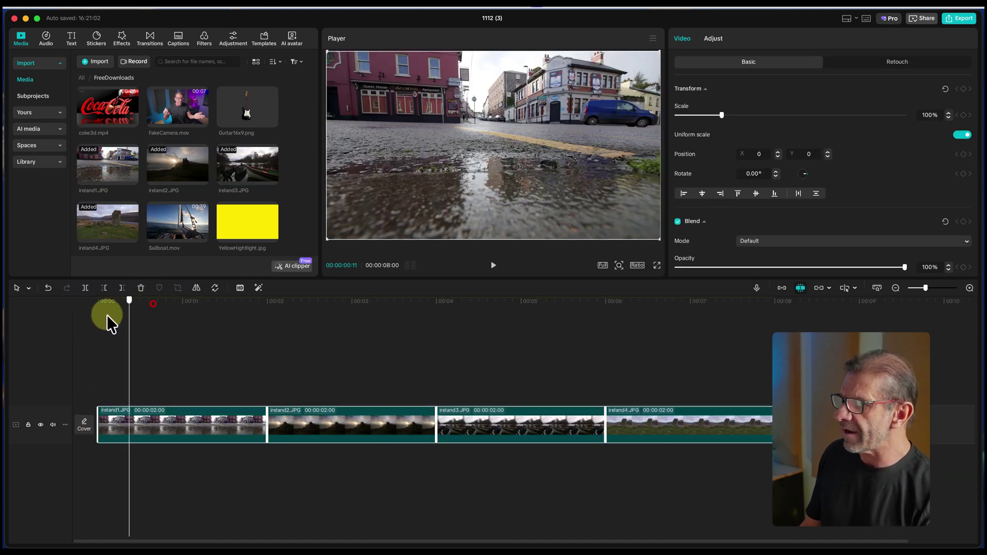
{"action": "left_click", "coordinate": [66, 325]}
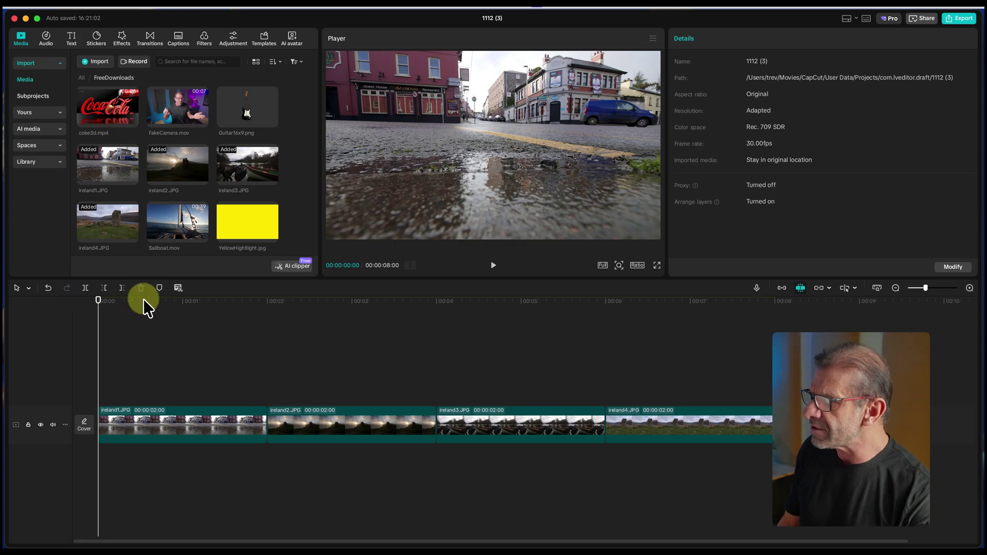
- Scale ireland1 to 110%, shift it down to Y -107, and add a Transform keyframe
{"action": "left_click", "coordinate": [157, 417]}
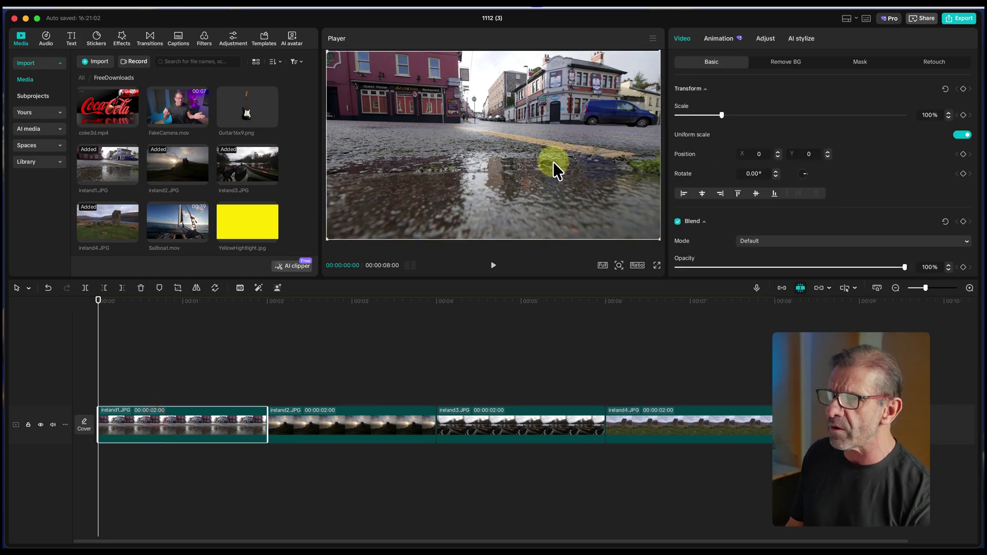
{"action": "left_click", "coordinate": [922, 115]}
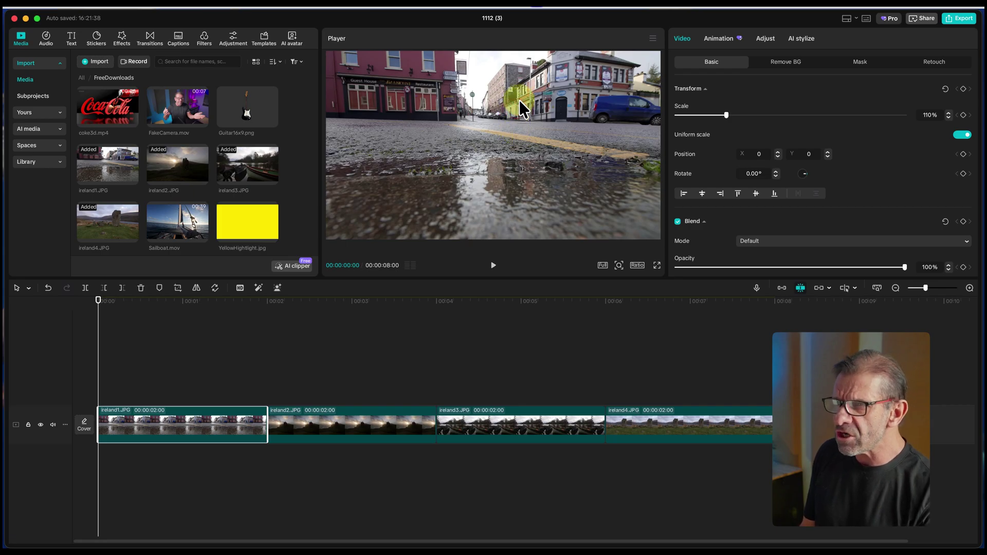
{"action": "left_click_drag", "start_coordinate": [206, 301], "coordinate": [61, 301]}
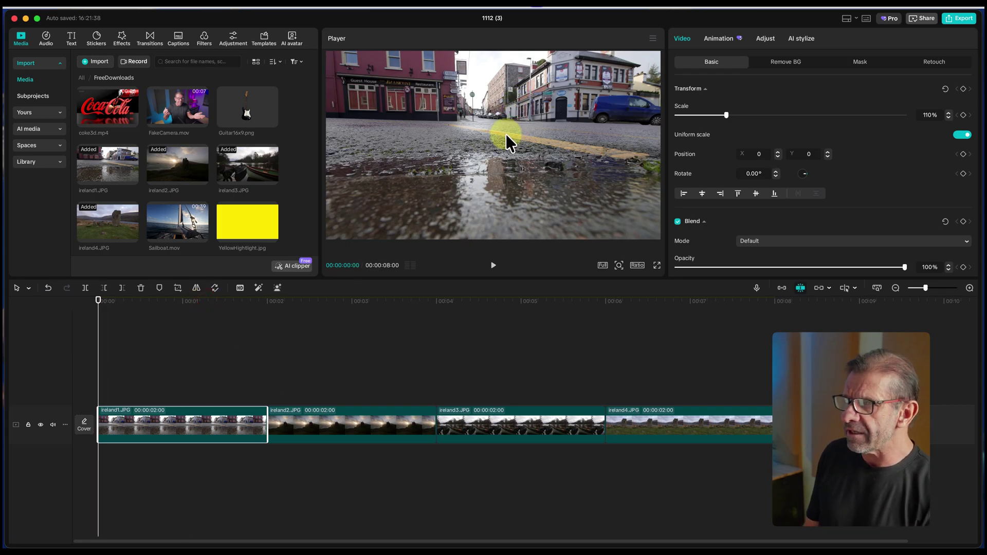
{"action": "mouse_move", "coordinate": [507, 130]}
{"action": "left_mouse_down"}
{"action": "mouse_move", "coordinate": [506, 141]}
{"action": "mouse_move", "coordinate": [510, 122]}
{"action": "left_mouse_up"}
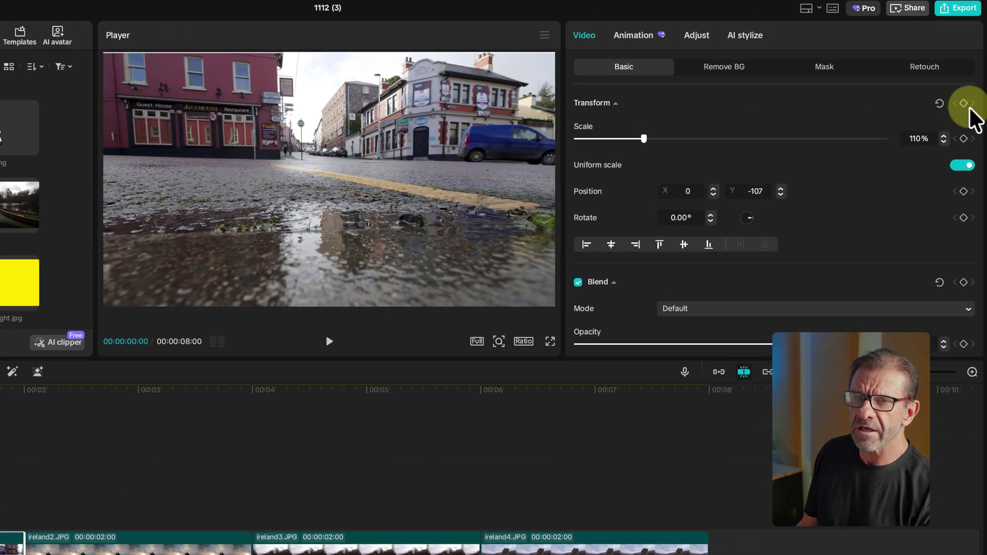
{"action": "left_click", "coordinate": [965, 104]}
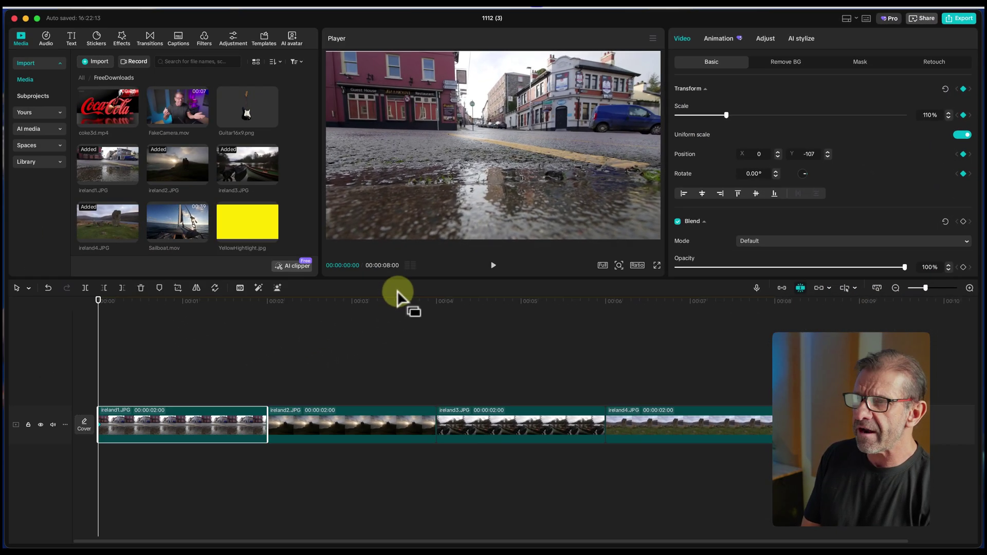
- A few frames later, move the photo up to Y 107 for a second keyframe and preview
{"action": "key", "text": "Right"}
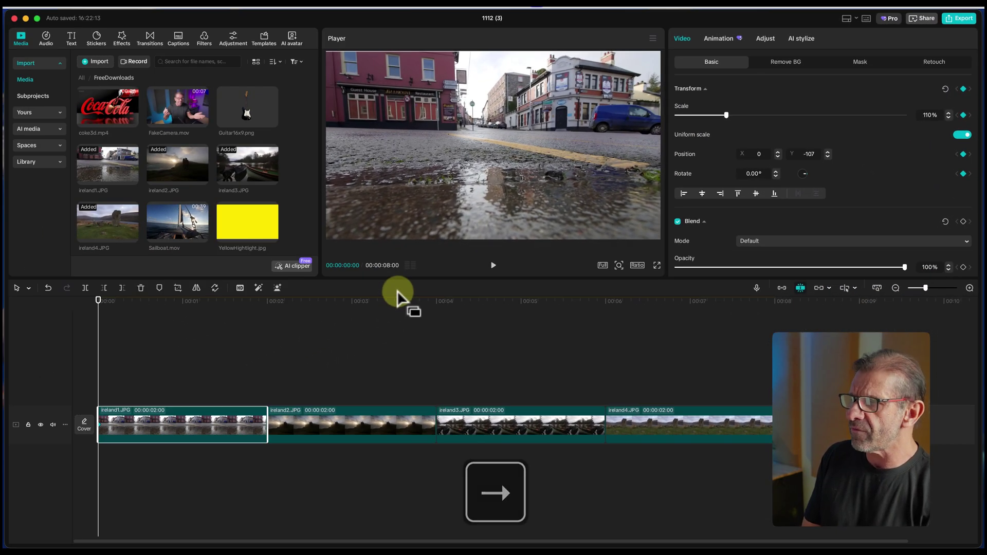
{"action": "key", "text": "Right"}
{"action": "key", "text": "Right"}
{"action": "key", "text": "Right"}
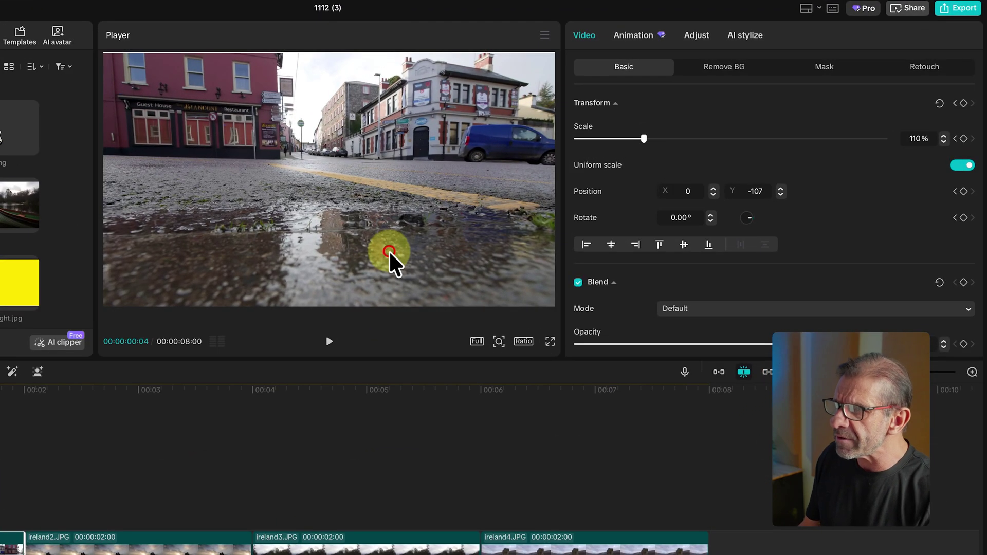
{"action": "left_click_drag", "start_coordinate": [389, 252], "coordinate": [399, 239]}
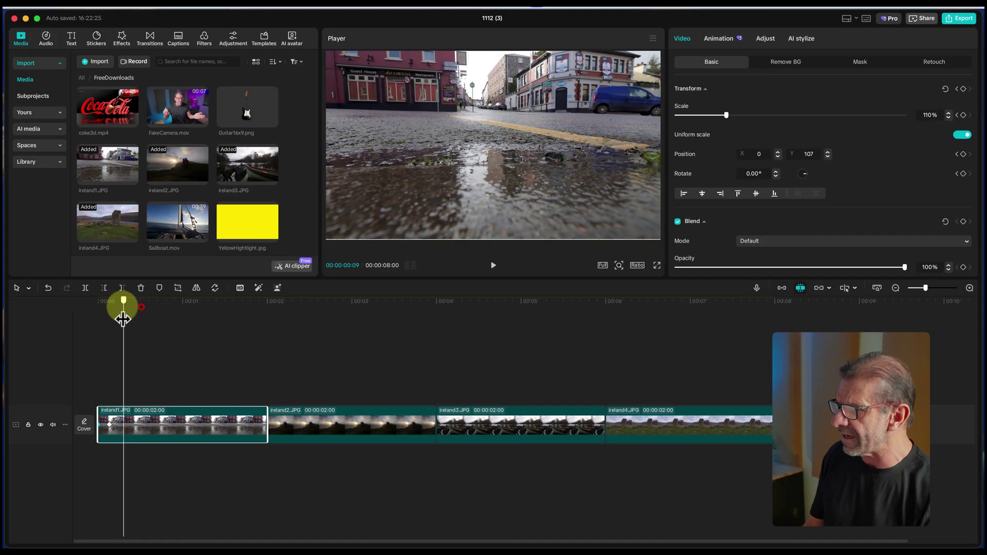
{"action": "left_click_drag", "start_coordinate": [141, 307], "coordinate": [98, 302]}
{"action": "key", "text": "space"}
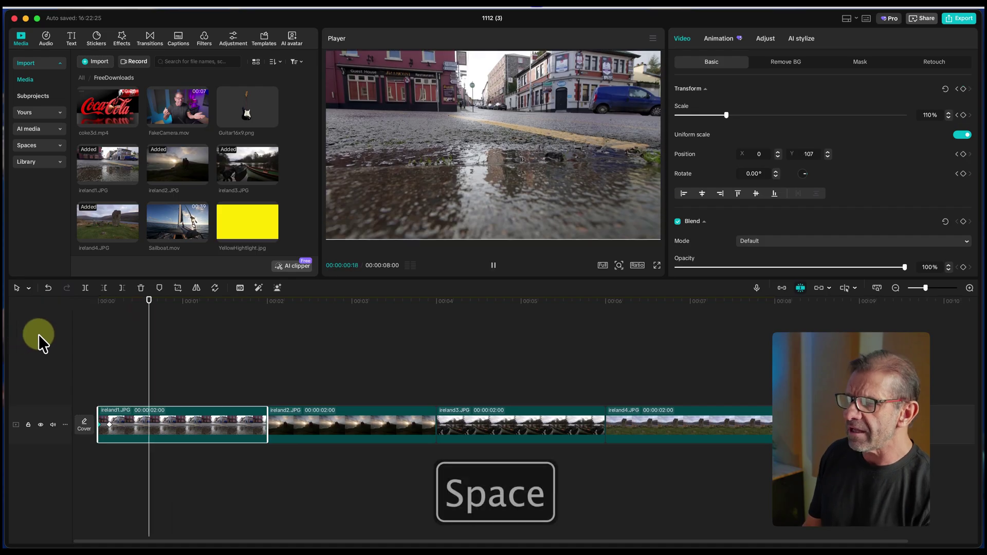
{"action": "left_click_drag", "start_coordinate": [199, 310], "coordinate": [101, 325]}
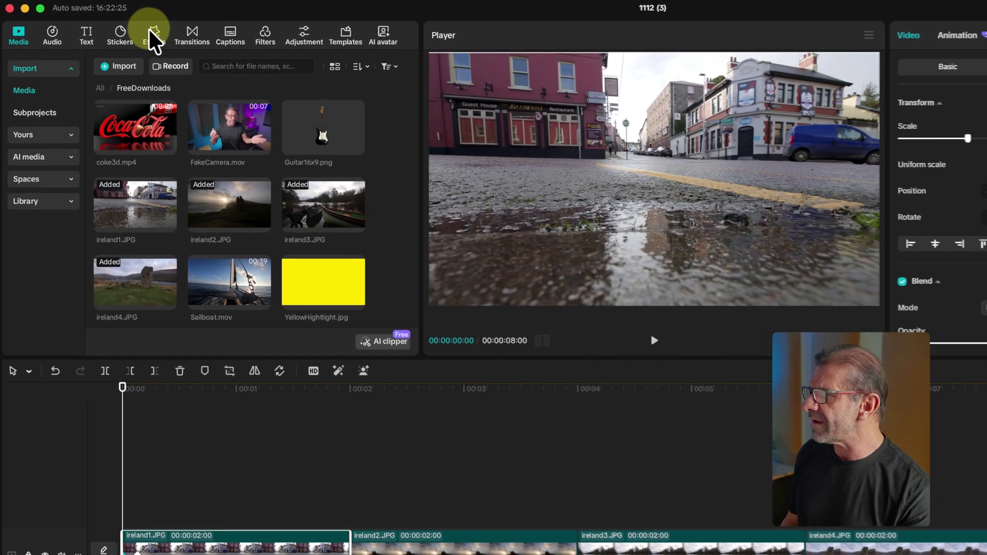
{"action": "left_click", "coordinate": [138, 37]}
- Search effects for BLUR and add the Blur effect above the first photo
{"action": "left_click", "coordinate": [173, 64]}
{"action": "triple_click", "coordinate": [194, 65]}
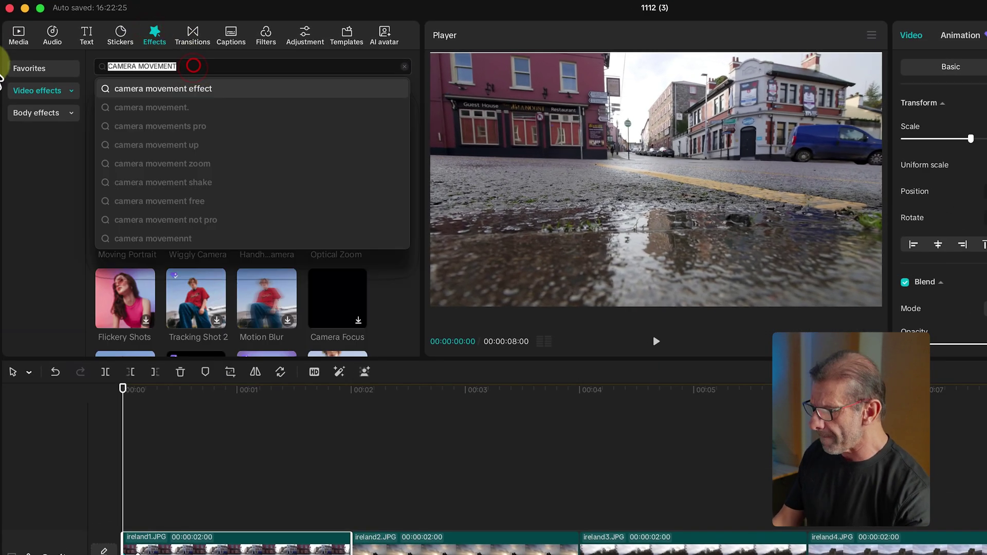
{"action": "type", "text": "BLUR"}
{"action": "key", "text": "Return"}
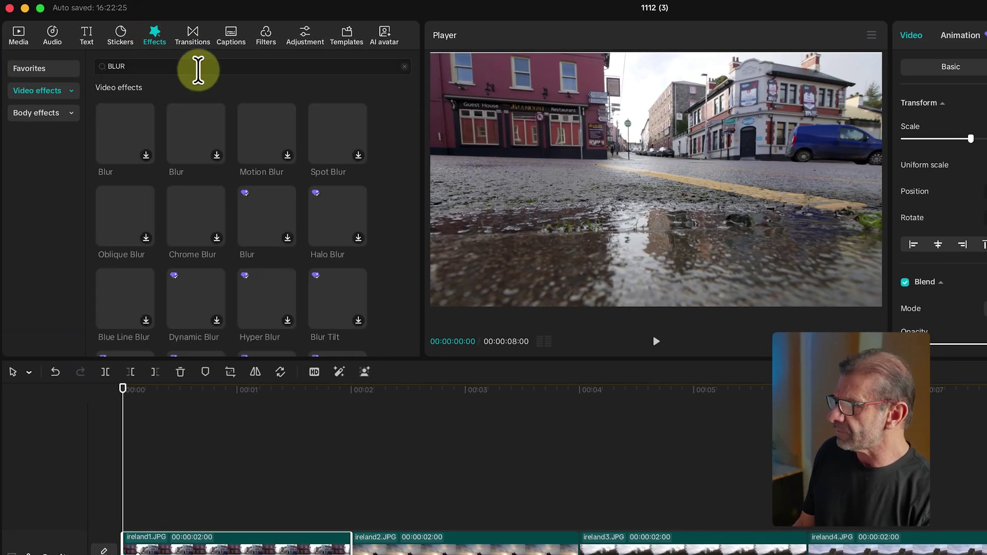
{"action": "left_click_drag", "start_coordinate": [120, 138], "coordinate": [96, 396]}
{"action": "key", "text": "shift+z"}
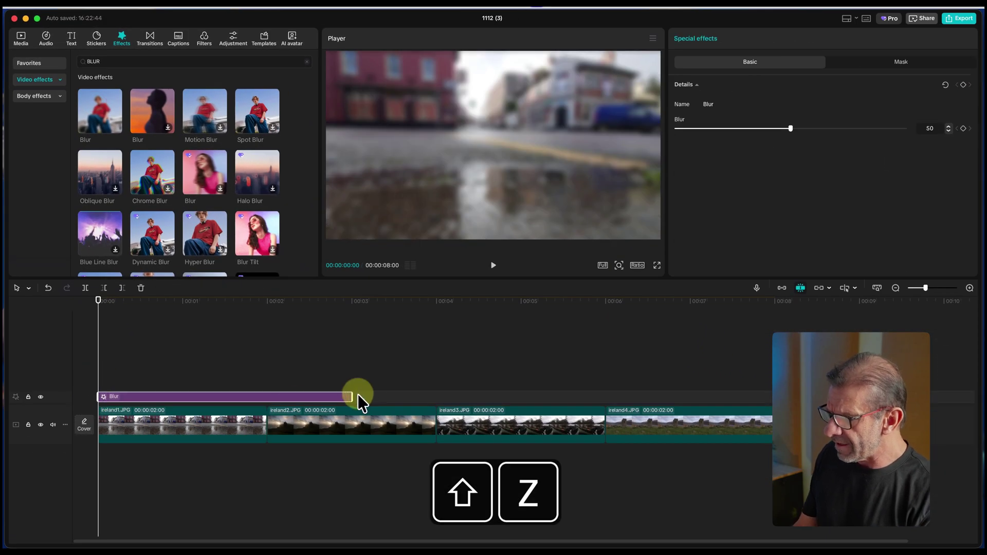
- Trim the Blur effect to just the first few frames of ireland1 and preview
{"action": "left_click_drag", "start_coordinate": [358, 396], "coordinate": [126, 394]}
{"action": "left_click", "coordinate": [129, 429]}
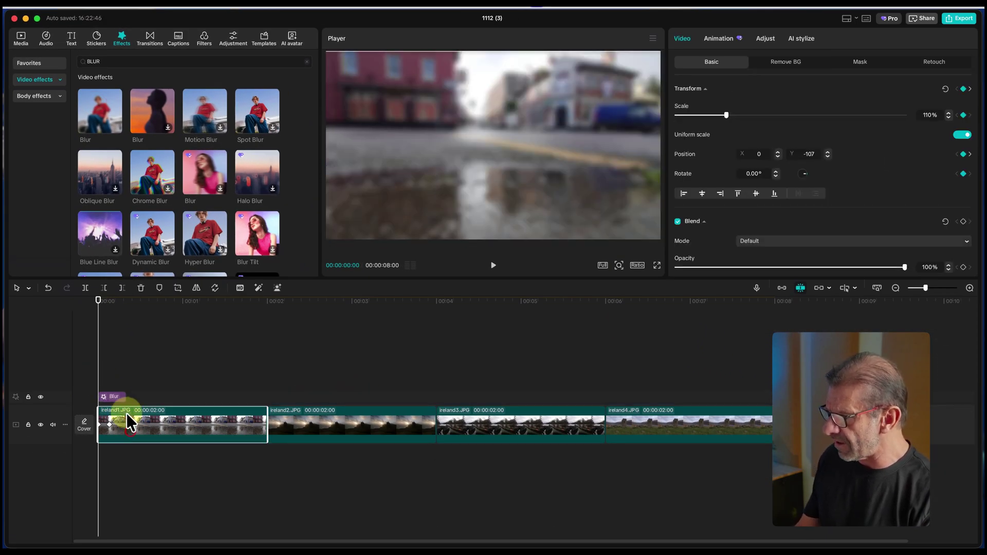
{"action": "scroll", "coordinate": [137, 381], "scroll_direction": "up", "scroll_amount": 10}
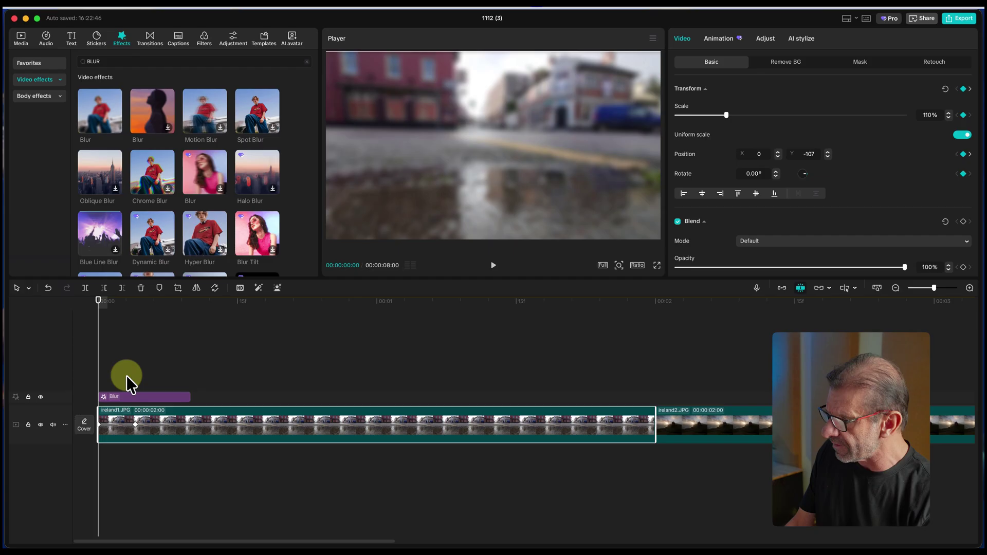
{"action": "scroll", "coordinate": [126, 376], "scroll_direction": "up", "scroll_amount": 1}
{"action": "left_click_drag", "start_coordinate": [189, 396], "coordinate": [136, 398]}
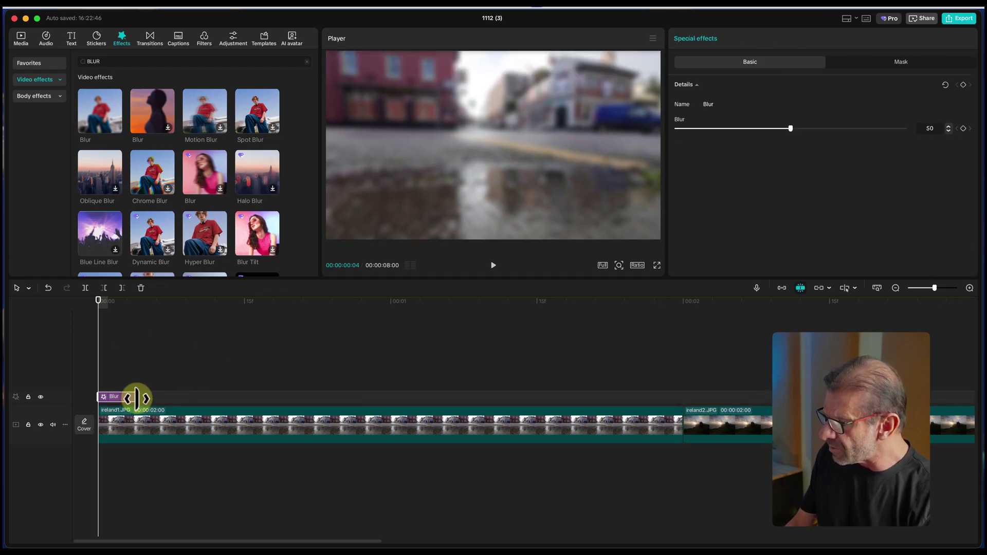
{"action": "key", "text": "space"}
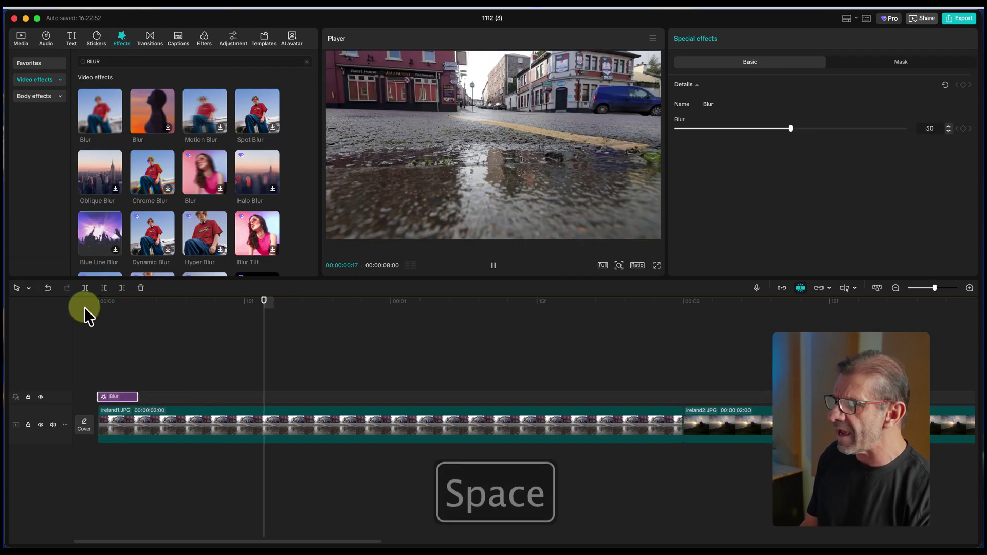
{"action": "key", "text": "space"}
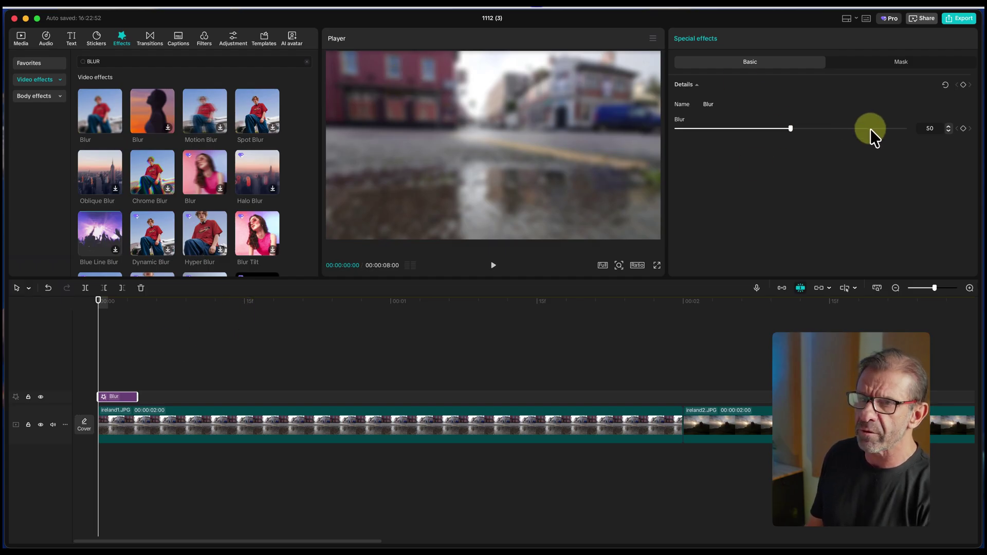
- Keyframe Blur strength at 100 on the effect's first frame and 0 on its last, then preview
{"action": "left_click_drag", "start_coordinate": [793, 129], "coordinate": [963, 131]}
{"action": "key", "text": "Down"}
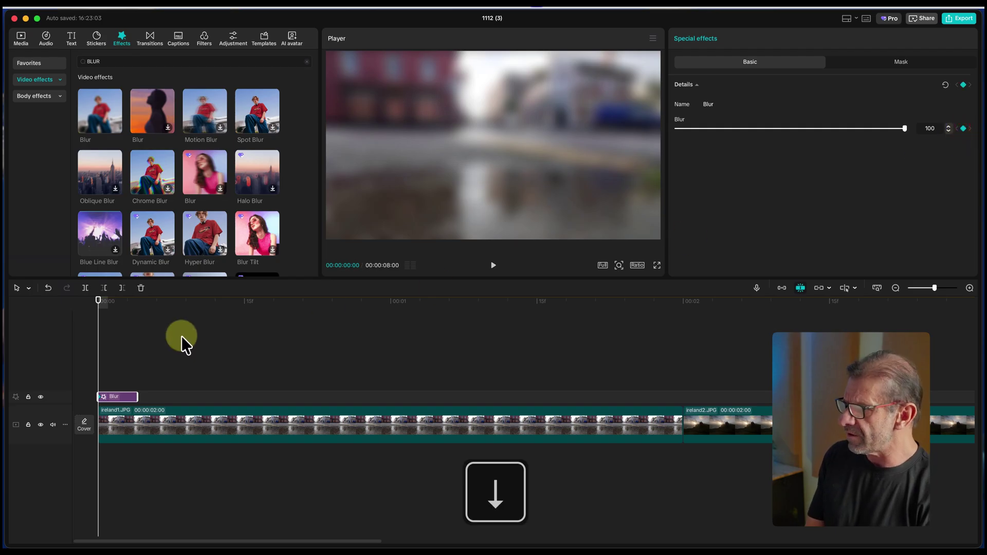
{"action": "key", "text": "Left"}
{"action": "key", "text": "Up"}
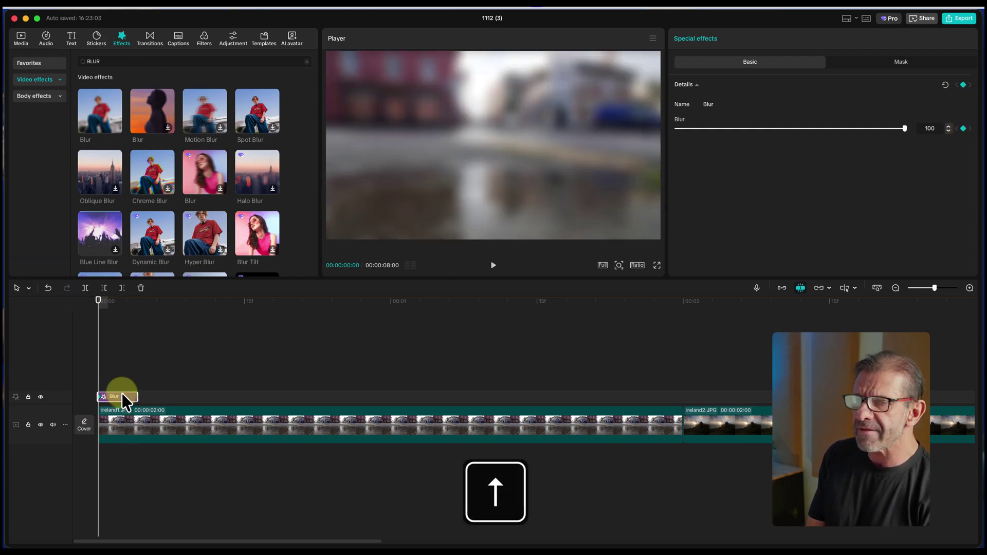
{"action": "key", "text": "Down"}
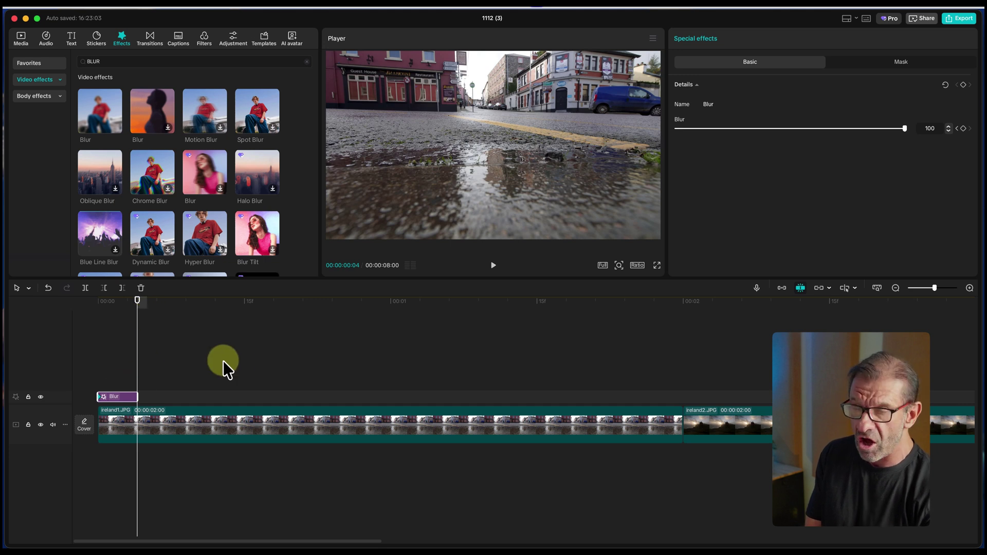
{"action": "key", "text": "Left"}
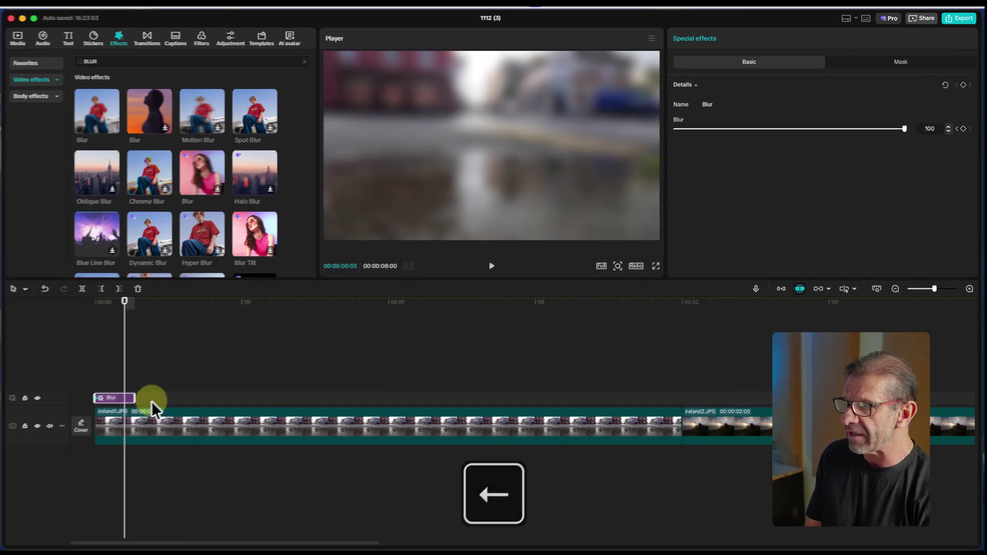
{"action": "key", "text": "Down"}
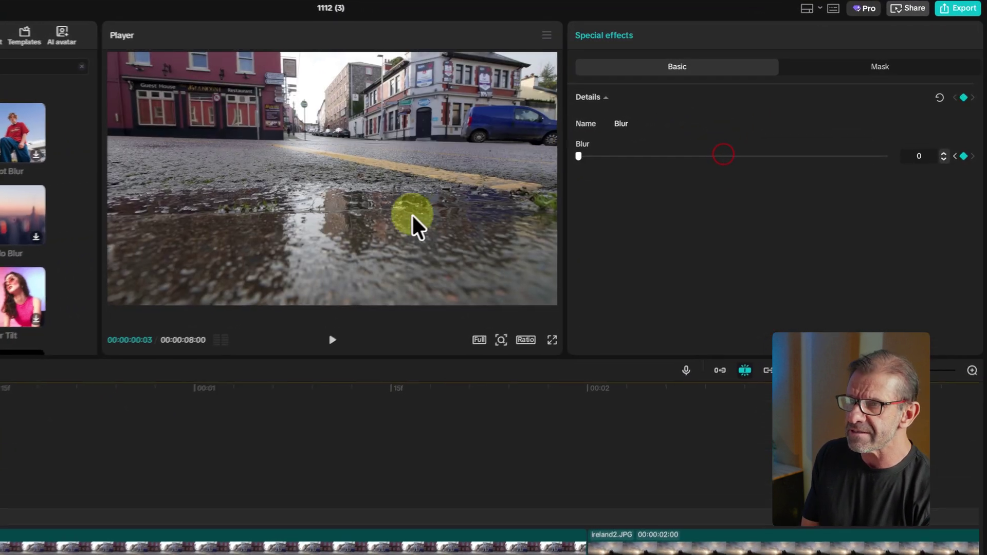
{"action": "left_click", "coordinate": [75, 369]}
{"action": "left_click_drag", "start_coordinate": [148, 315], "coordinate": [81, 306]}
{"action": "key", "text": "space"}
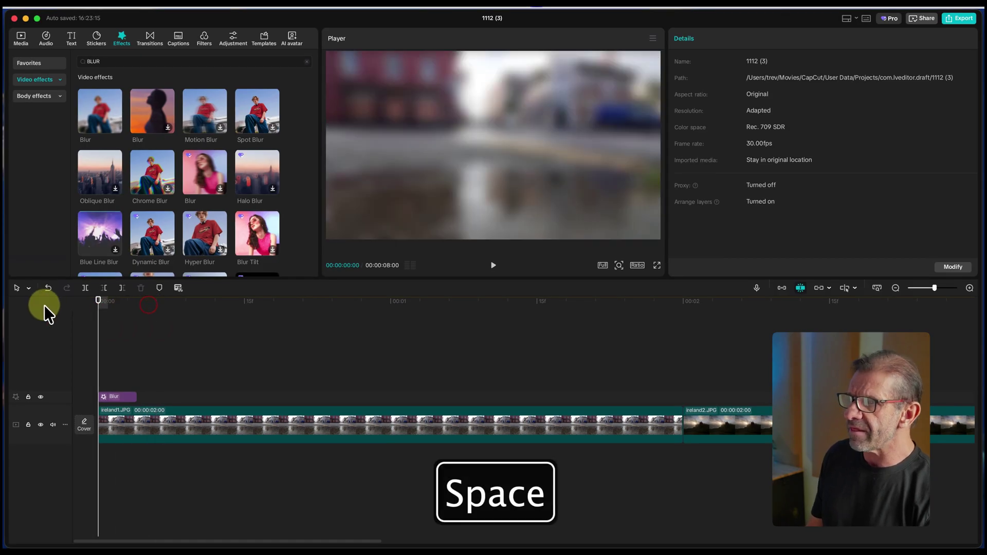
{"action": "key", "text": "space"}
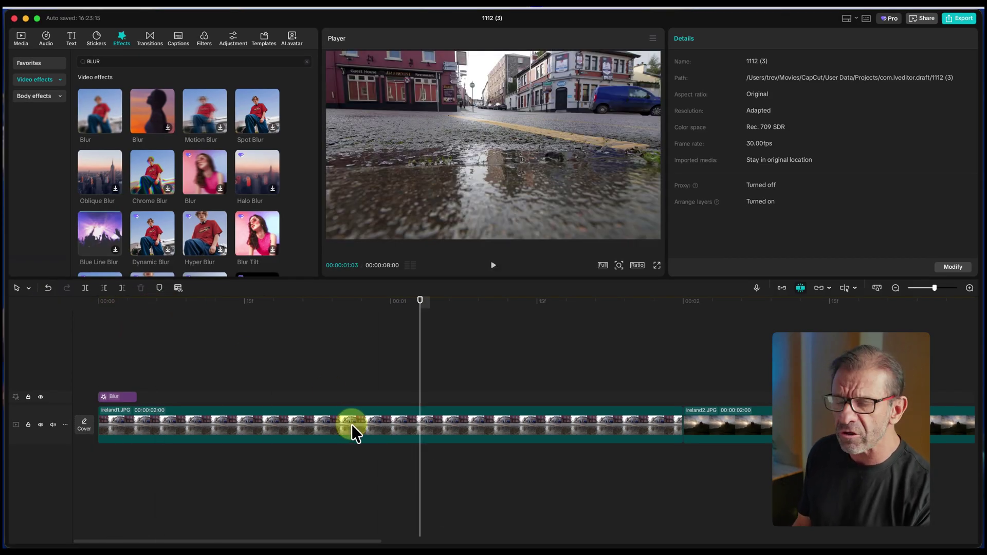
- On ireland1's last frame, zoom it to about 118%, reposition the image, and preview the animation
{"action": "left_click_drag", "start_coordinate": [248, 308], "coordinate": [149, 319]}
{"action": "left_click_drag", "start_coordinate": [617, 310], "coordinate": [665, 307]}
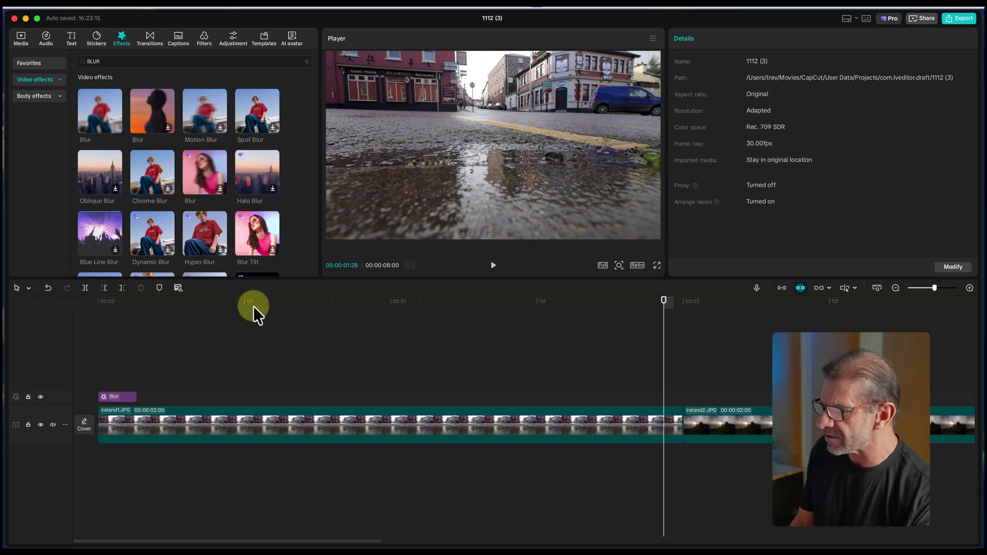
{"action": "left_click_drag", "start_coordinate": [254, 307], "coordinate": [148, 360]}
{"action": "left_click", "coordinate": [147, 418]}
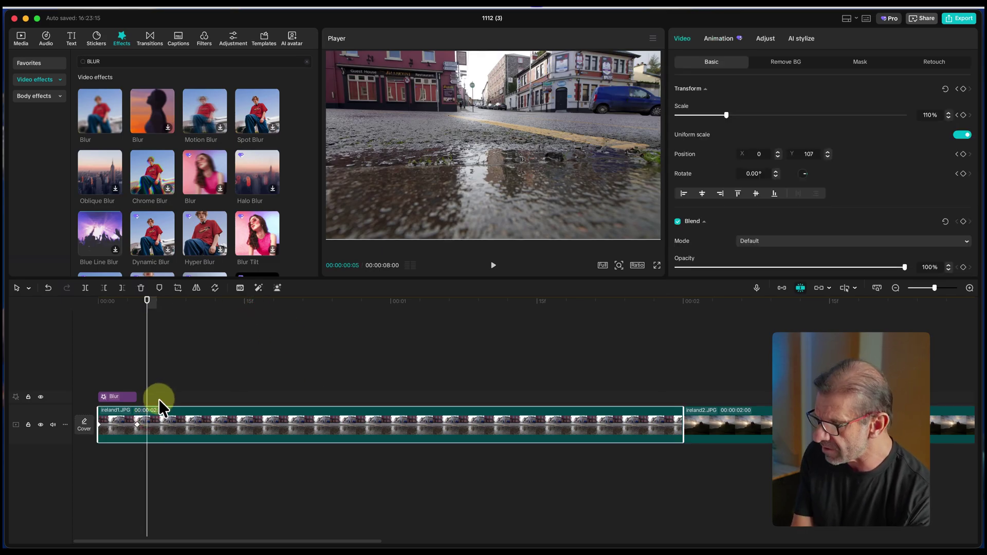
{"action": "key", "text": "Down"}
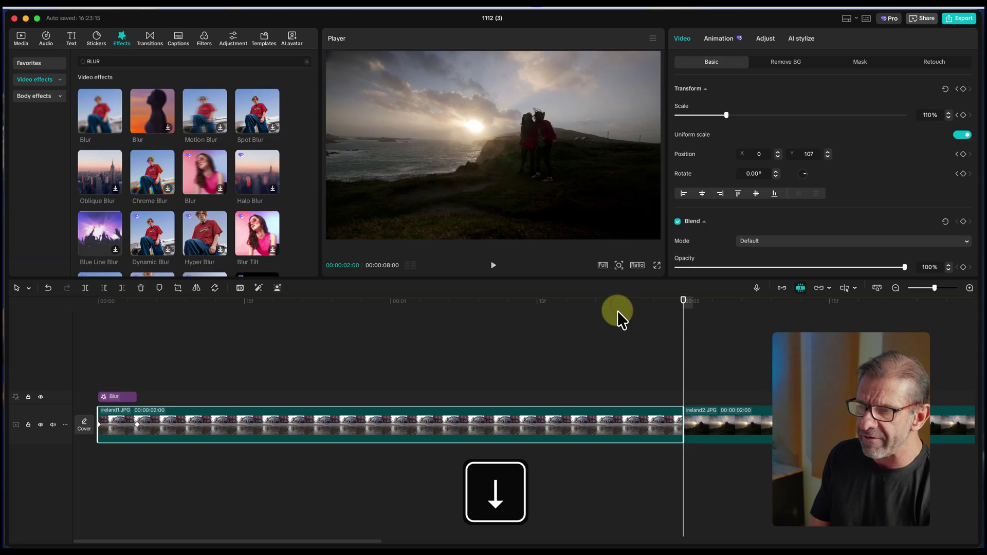
{"action": "key", "text": "Left"}
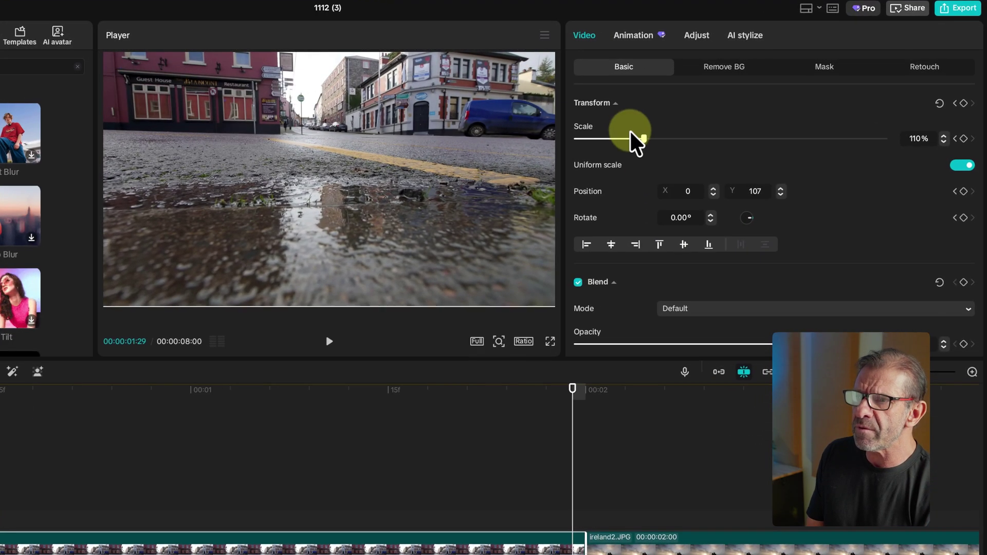
{"action": "left_click_drag", "start_coordinate": [646, 138], "coordinate": [650, 138]}
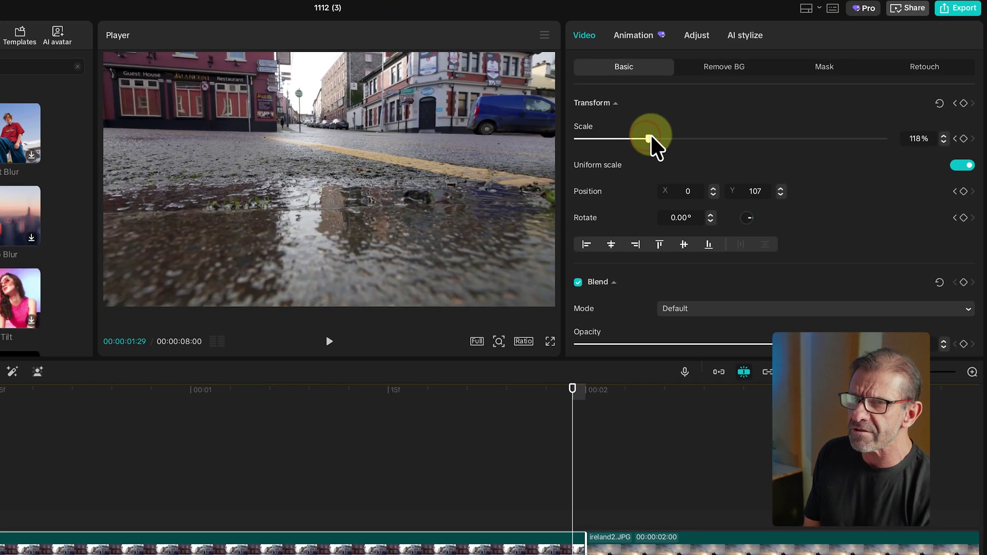
{"action": "left_click_drag", "start_coordinate": [461, 138], "coordinate": [315, 115]}
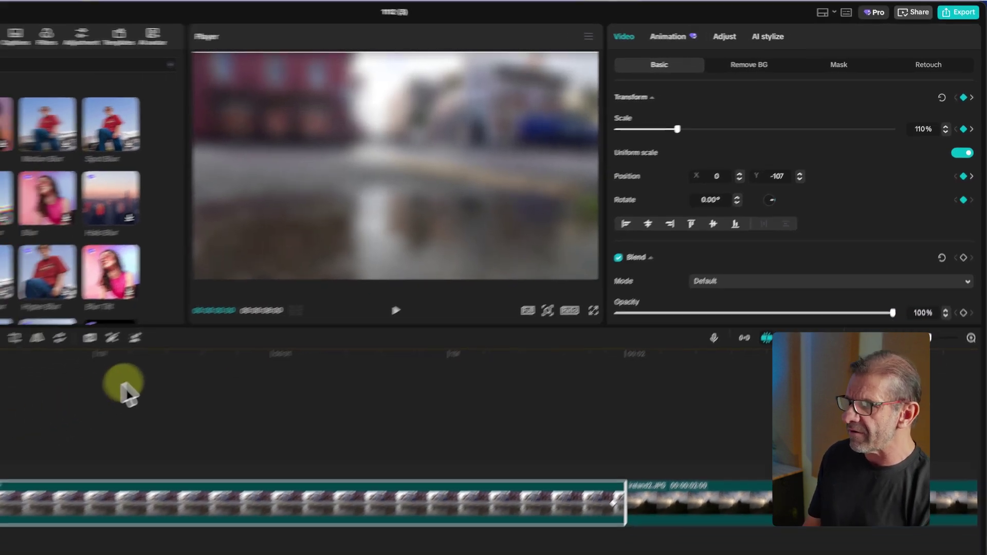
{"action": "key", "text": "space"}
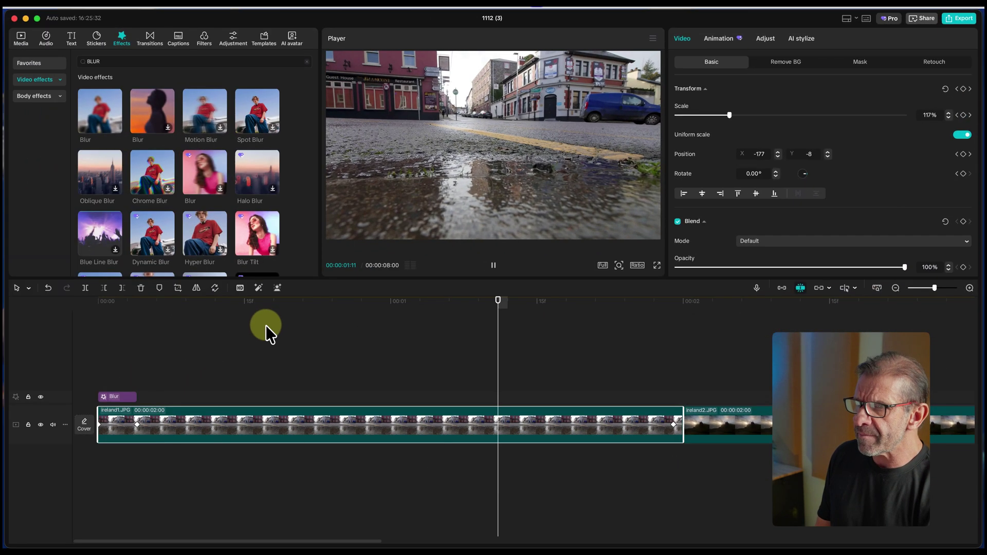
- Change ireland1's end keyframe to 115% scale at X -262, Y -64, and replay from the start
{"action": "key", "text": "space"}
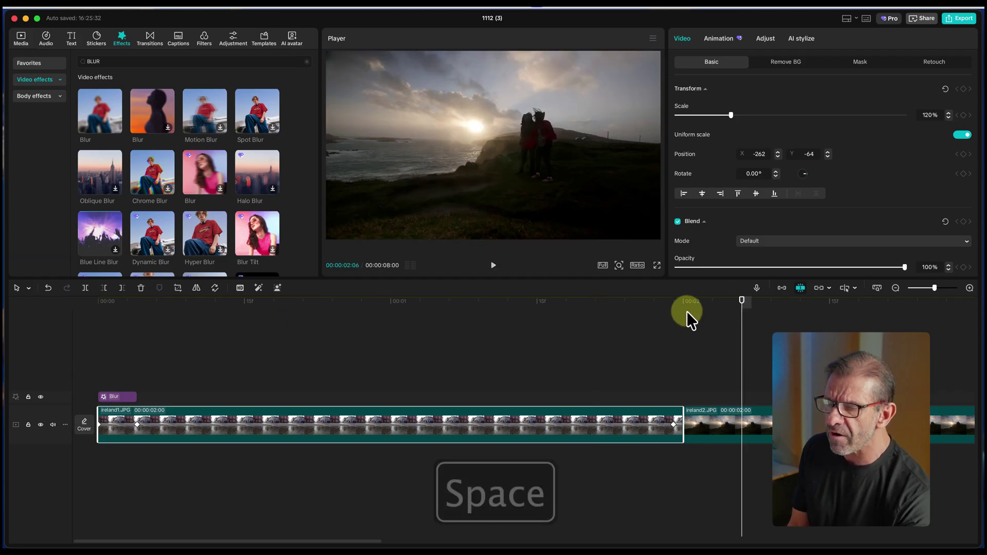
{"action": "mouse_move", "coordinate": [687, 304]}
{"action": "left_mouse_down"}
{"action": "mouse_move", "coordinate": [628, 309]}
{"action": "mouse_move", "coordinate": [675, 303]}
{"action": "left_mouse_up"}
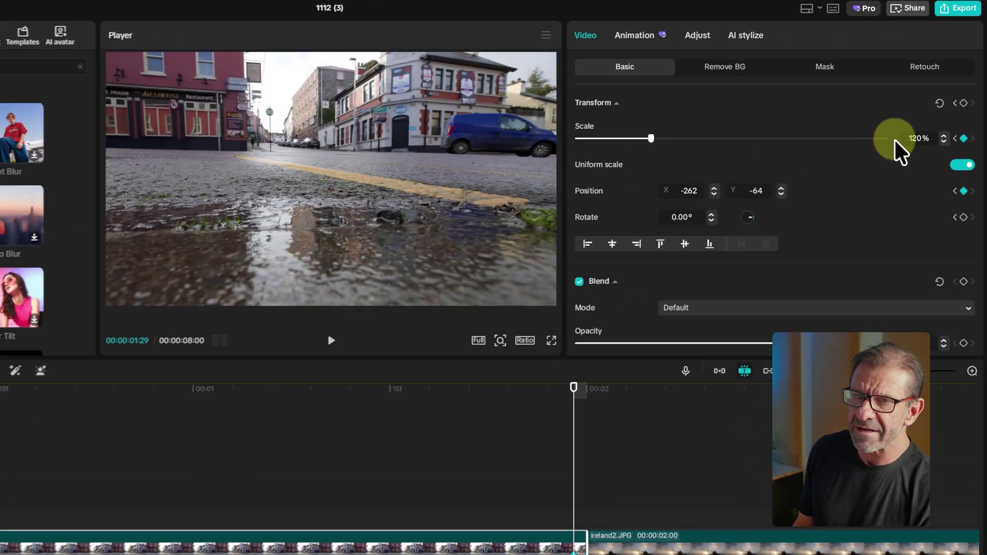
{"action": "left_click", "coordinate": [906, 138]}
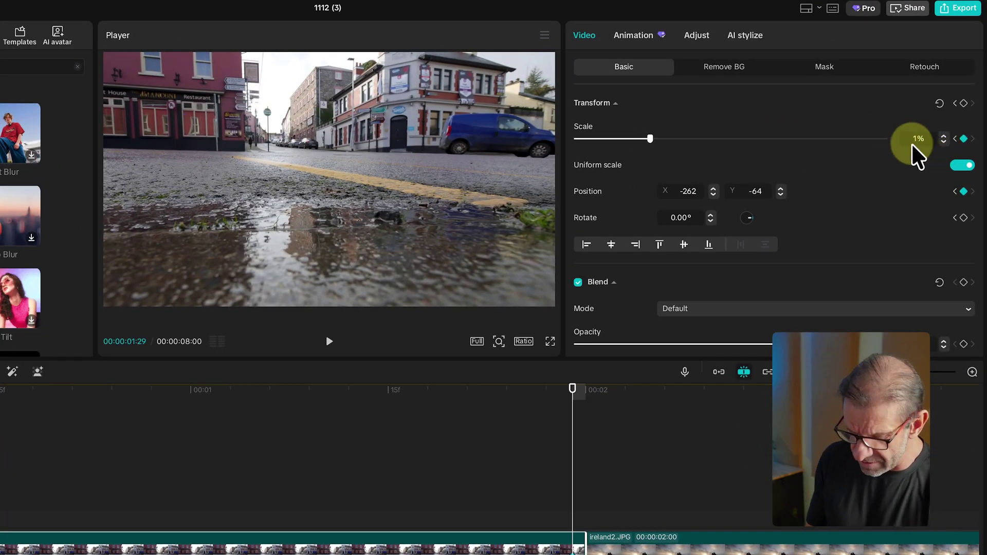
{"action": "type", "text": "15"}
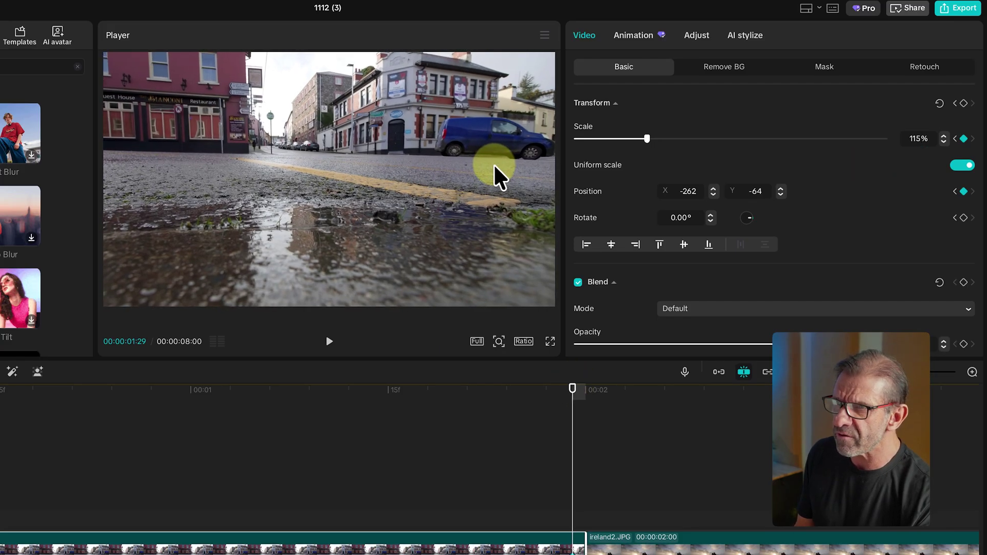
{"action": "left_click_drag", "start_coordinate": [497, 173], "coordinate": [493, 178]}
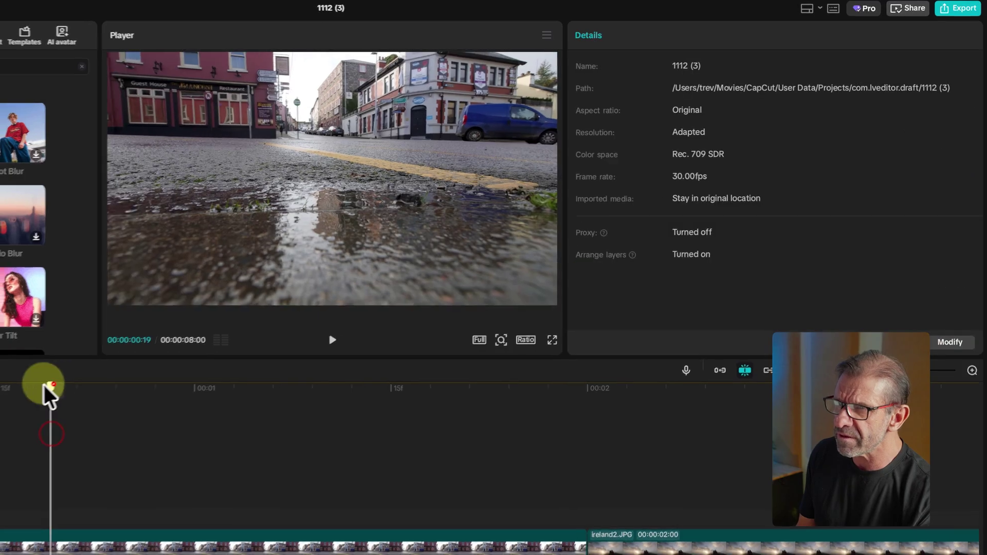
{"action": "left_click", "coordinate": [45, 392]}
{"action": "key", "text": "space"}
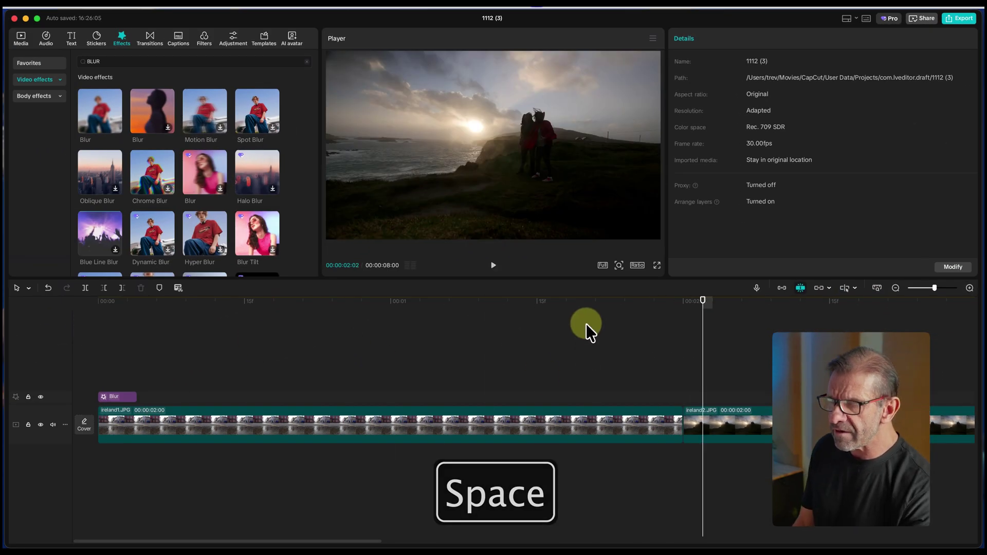
{"action": "left_click_drag", "start_coordinate": [604, 304], "coordinate": [138, 328]}
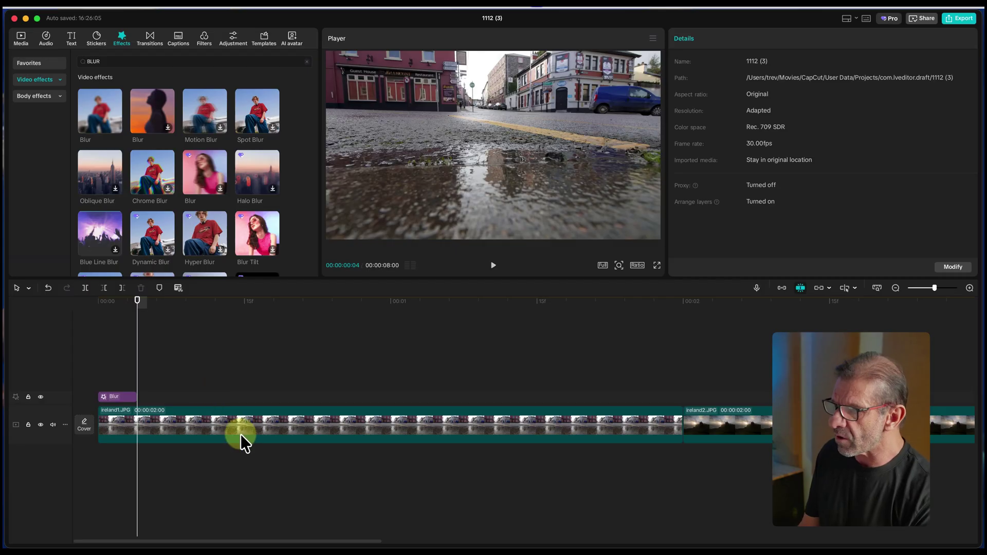
- Show ireland1's variable speed animation curves and apply ease presets to its x and y keyframes
{"action": "right_click", "coordinate": [245, 431]}
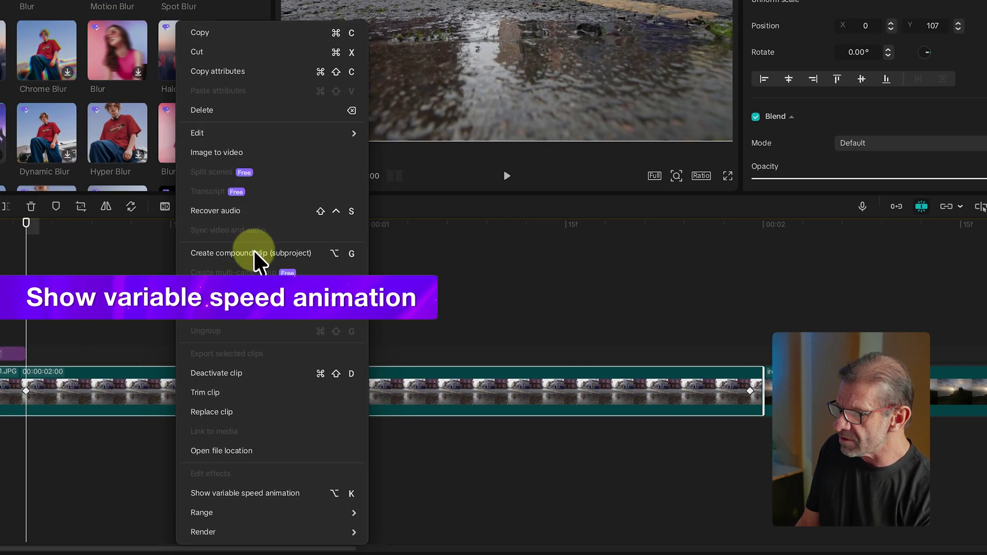
{"action": "left_click", "coordinate": [252, 496]}
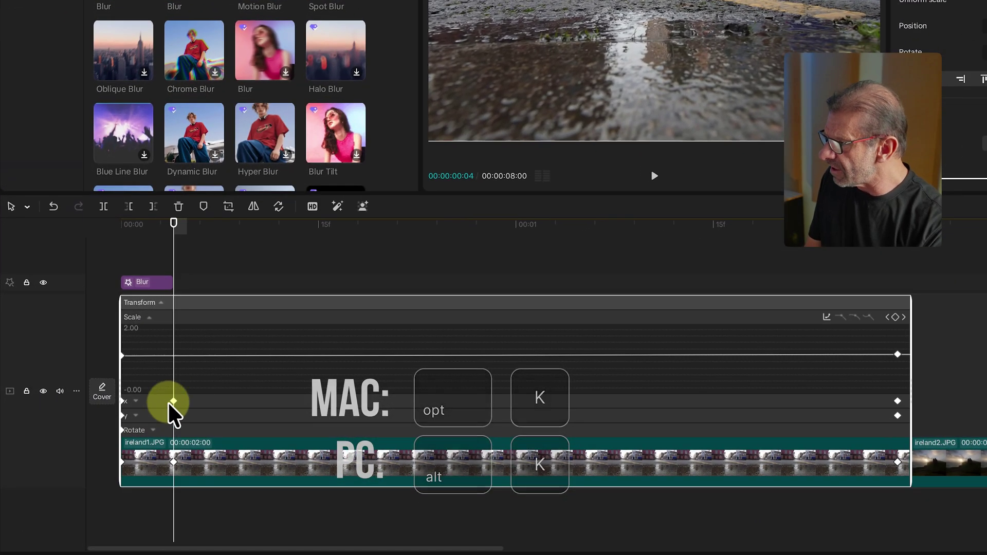
{"action": "left_click", "coordinate": [156, 402]}
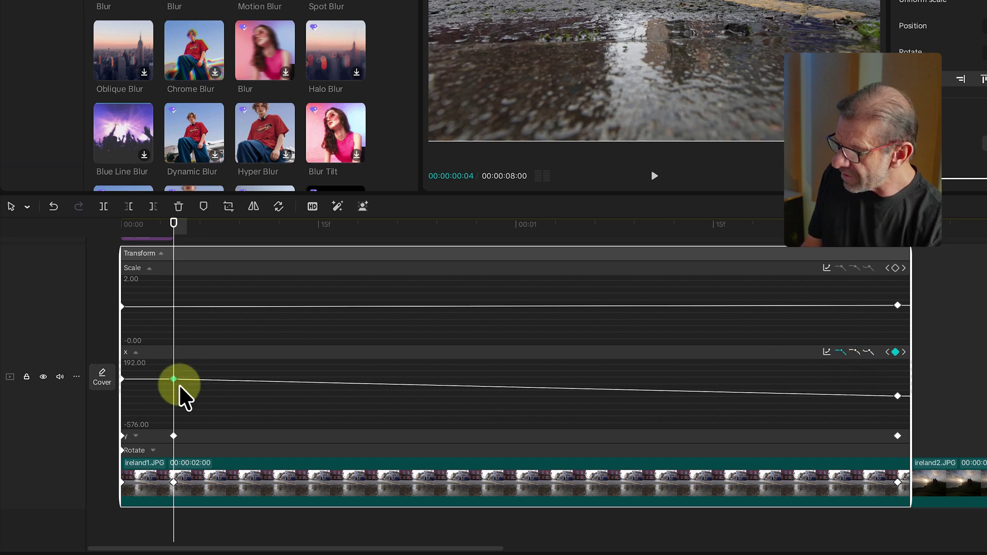
{"action": "left_click", "coordinate": [856, 353]}
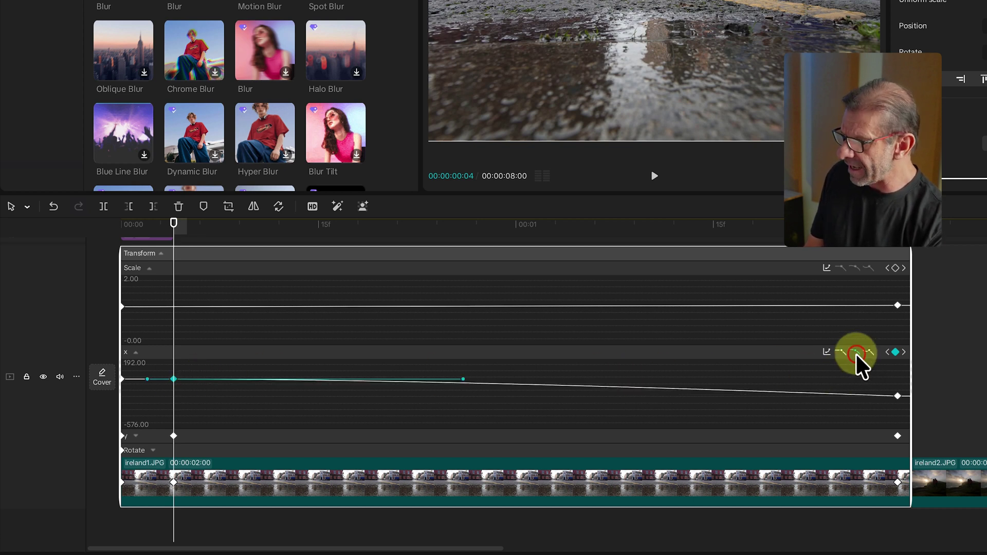
{"action": "left_click", "coordinate": [174, 435]}
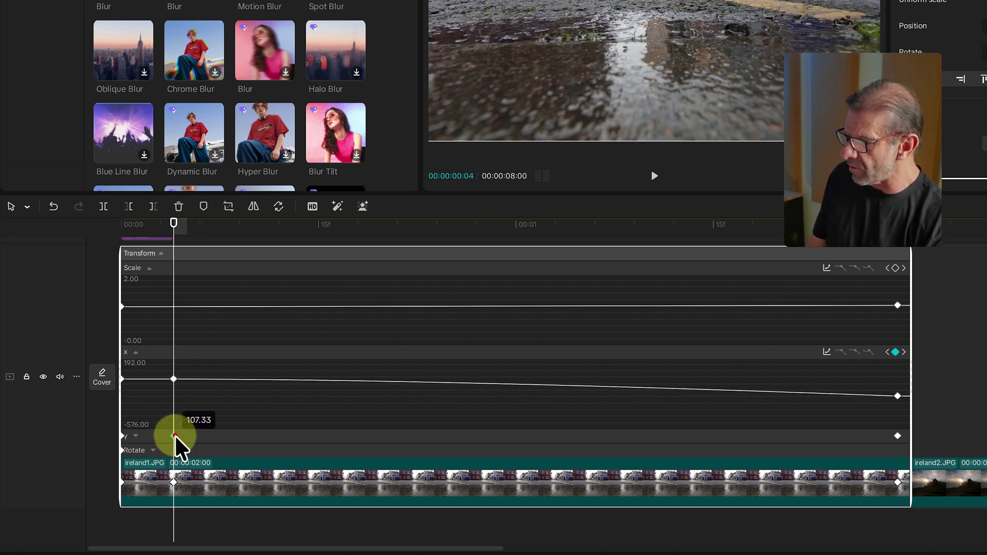
{"action": "left_click", "coordinate": [196, 435]}
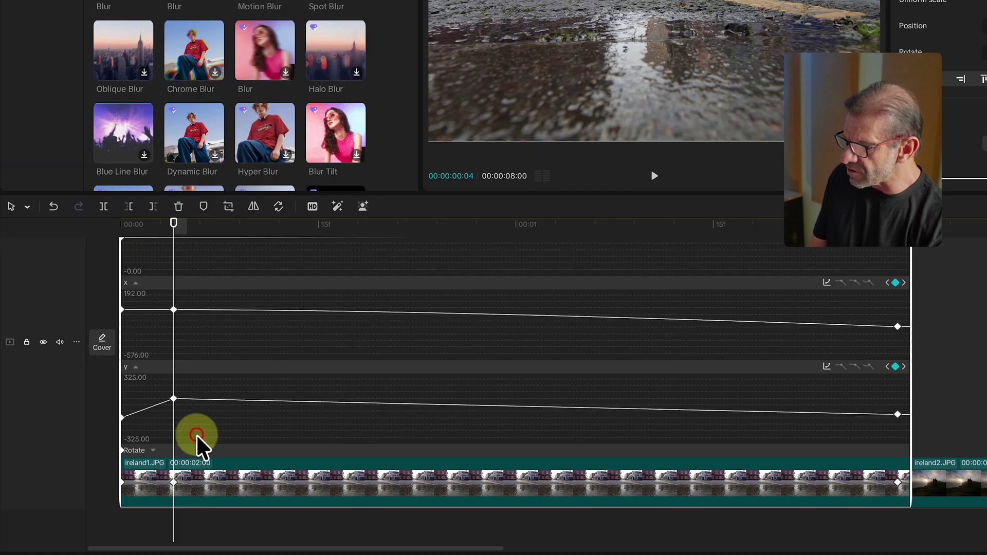
{"action": "left_click", "coordinate": [175, 400]}
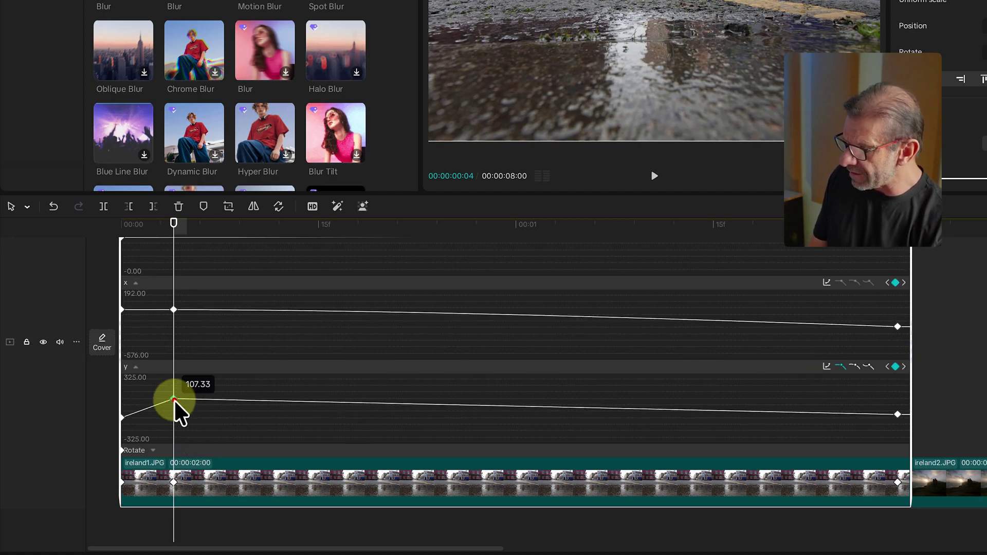
{"action": "left_click", "coordinate": [855, 367]}
- Preview the eased motion and hide the curve graph with Option+K
{"action": "key", "text": "space"}
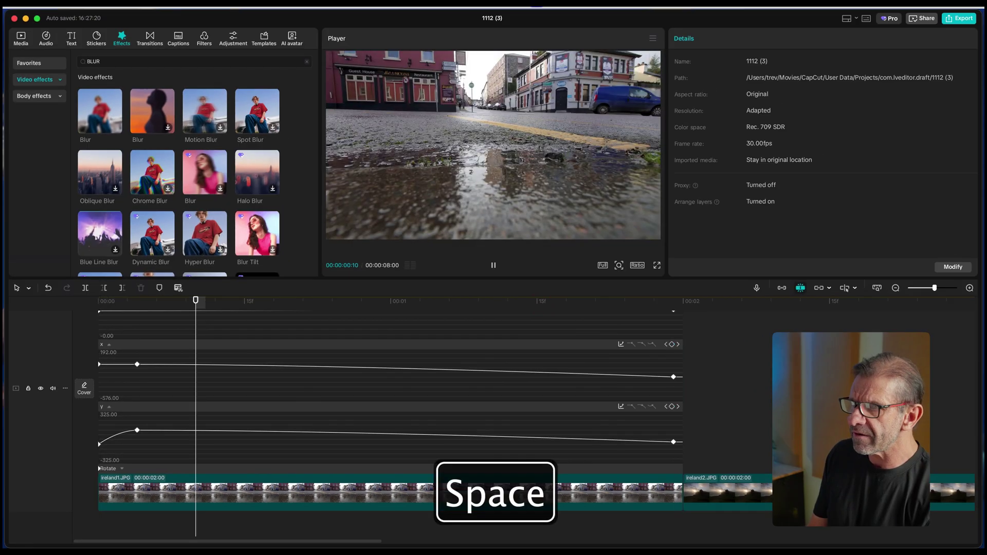
{"action": "key", "text": "space"}
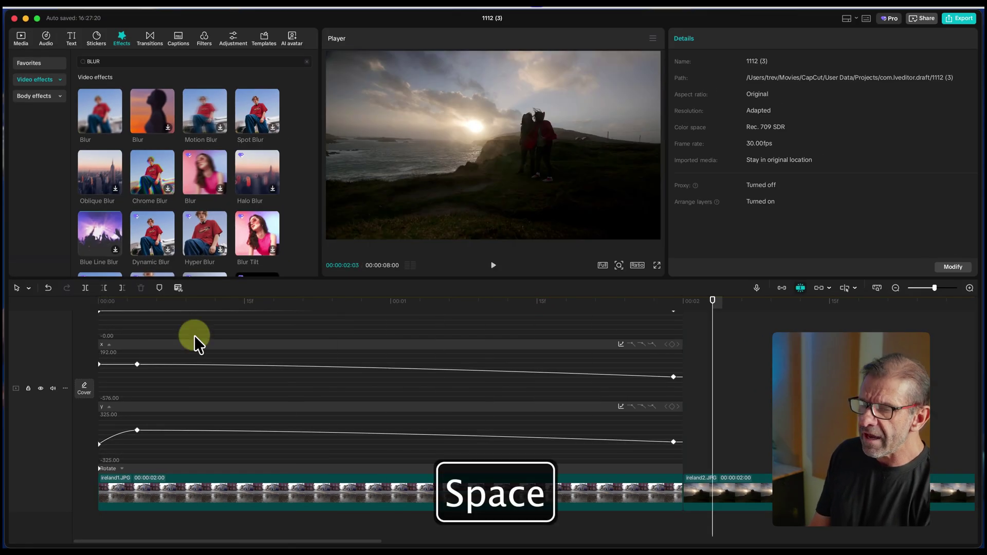
{"action": "left_click", "coordinate": [453, 308]}
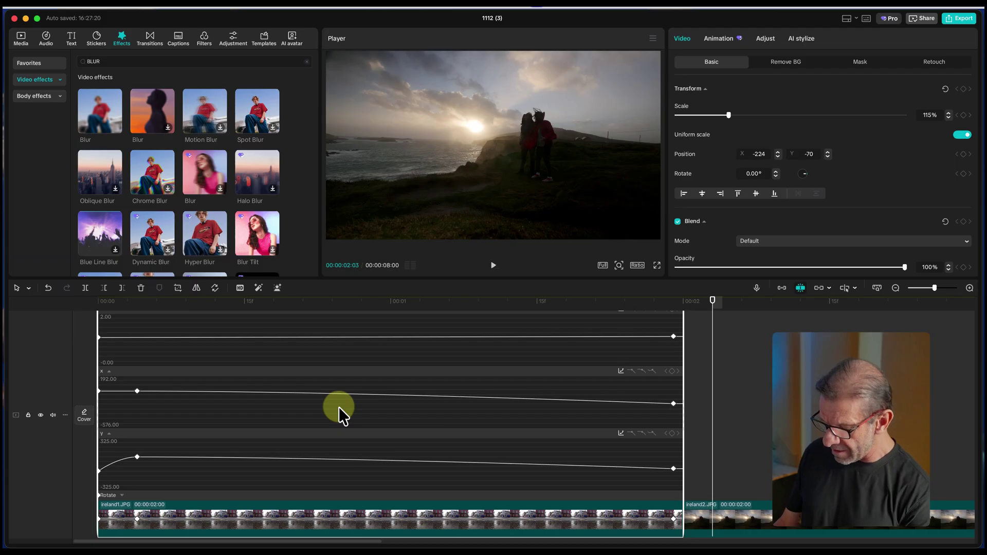
{"action": "key", "text": "alt+k"}
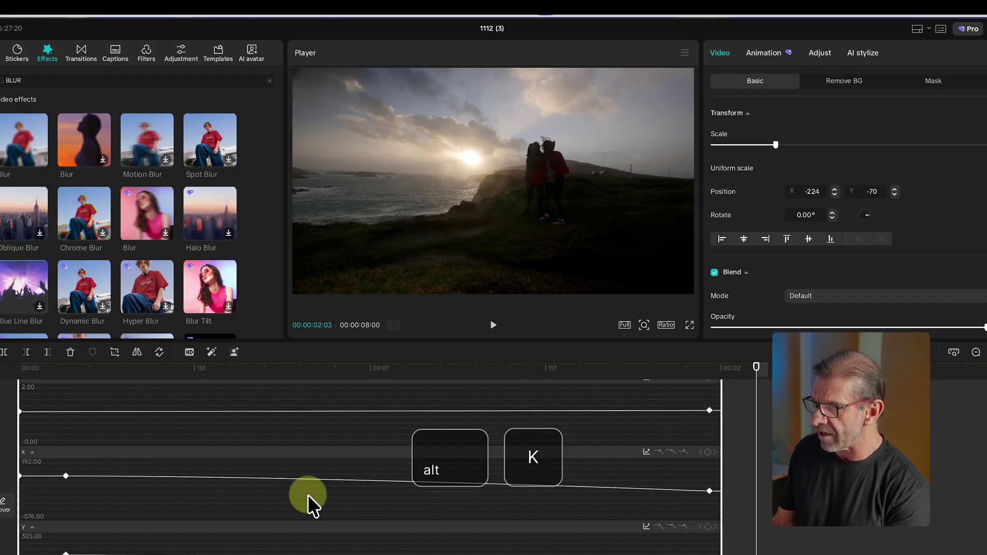
{"action": "key", "text": "alt+k"}
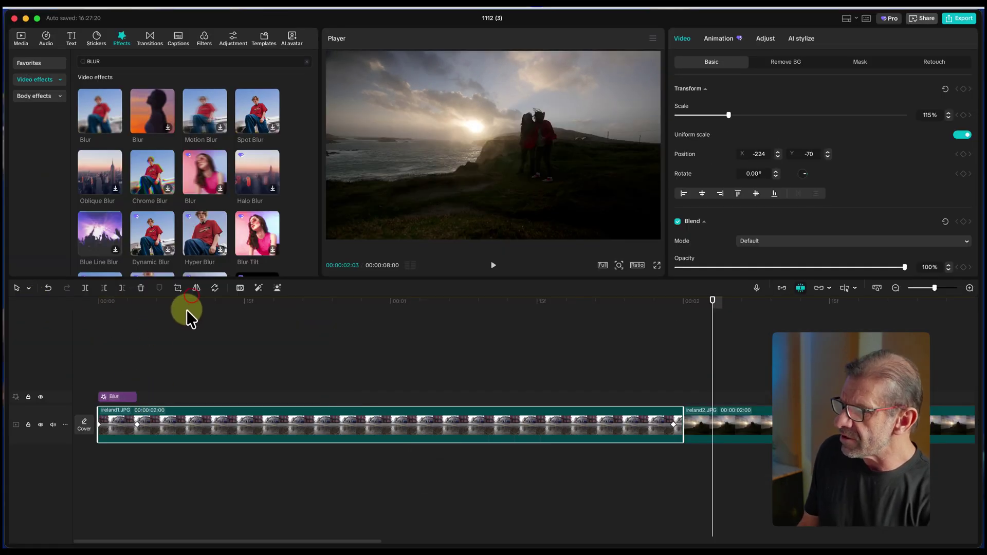
{"action": "key", "text": "Home"}
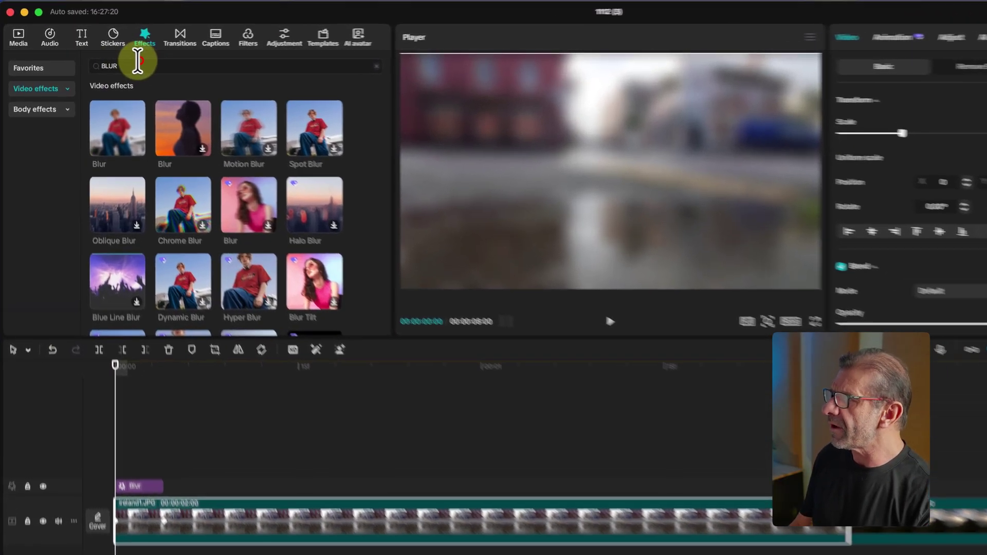
- Search effects for NOISE and add Black Noise on its own effect track
{"action": "left_click", "coordinate": [91, 62]}
{"action": "type", "text": "NOISE"}
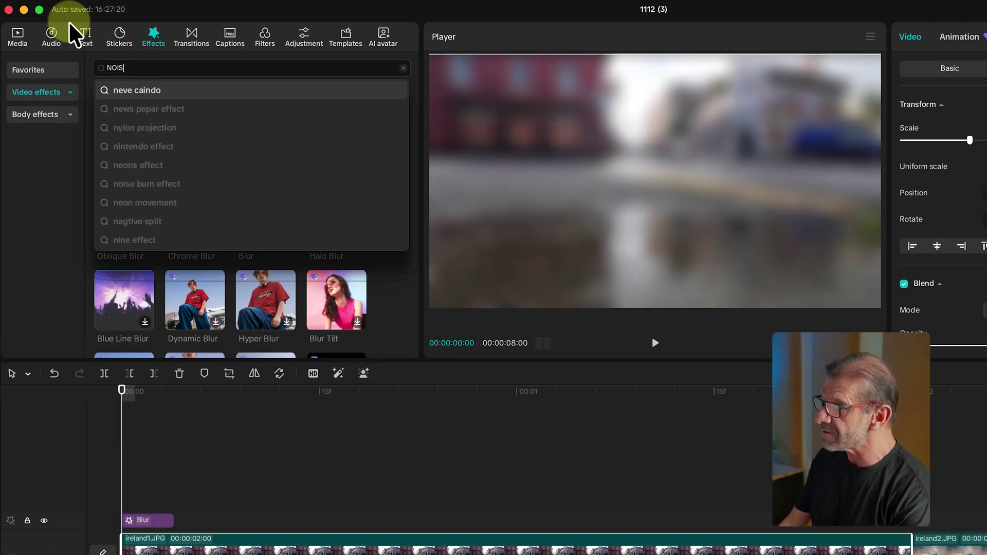
{"action": "key", "text": "Return"}
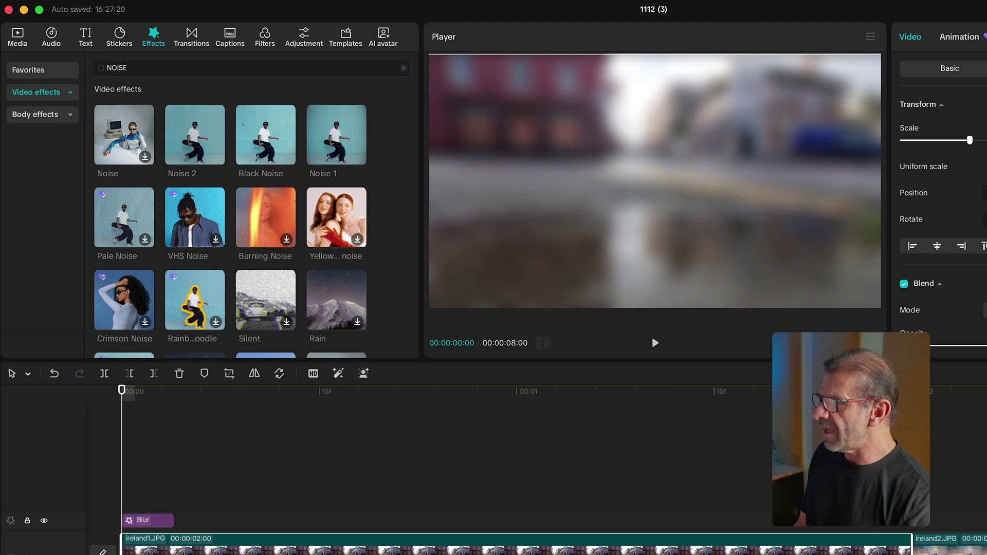
{"action": "left_click_drag", "start_coordinate": [250, 132], "coordinate": [160, 441]}
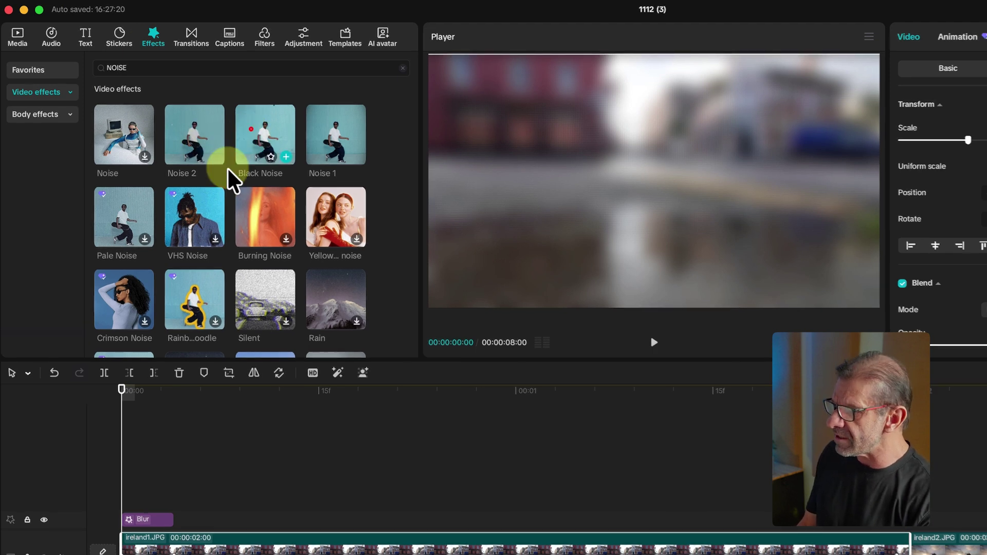
{"action": "left_click_drag", "start_coordinate": [144, 394], "coordinate": [110, 446]}
{"action": "key", "text": "shift+z"}
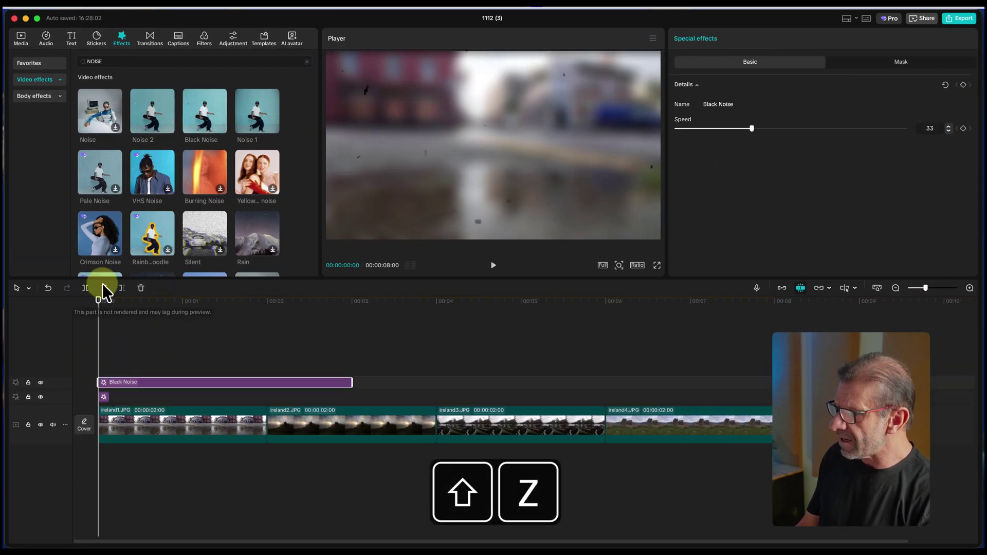
- Stretch Black Noise to 00:08 across all four photos and preview it
{"action": "left_click", "coordinate": [124, 350]}
{"action": "left_click_drag", "start_coordinate": [109, 302], "coordinate": [89, 304]}
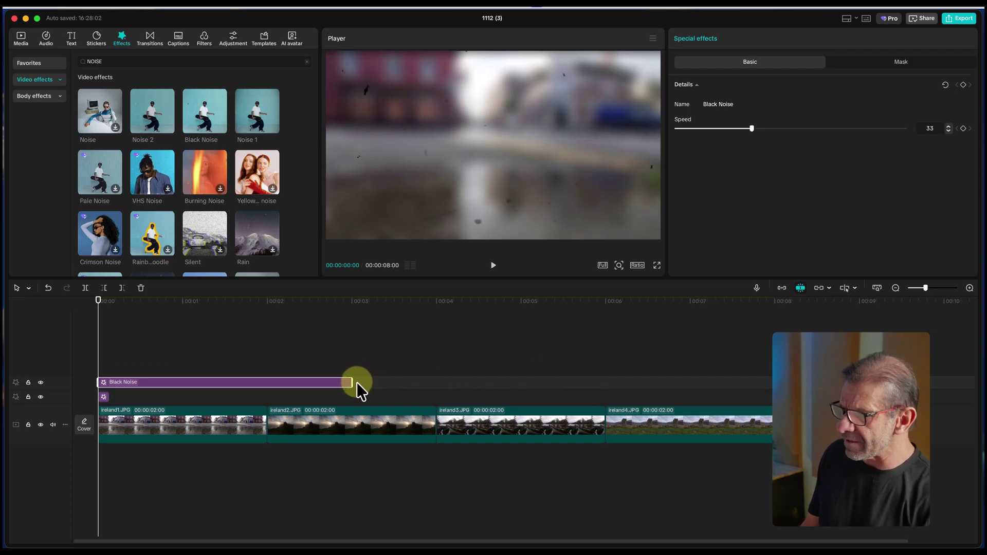
{"action": "left_click_drag", "start_coordinate": [353, 382], "coordinate": [763, 405]}
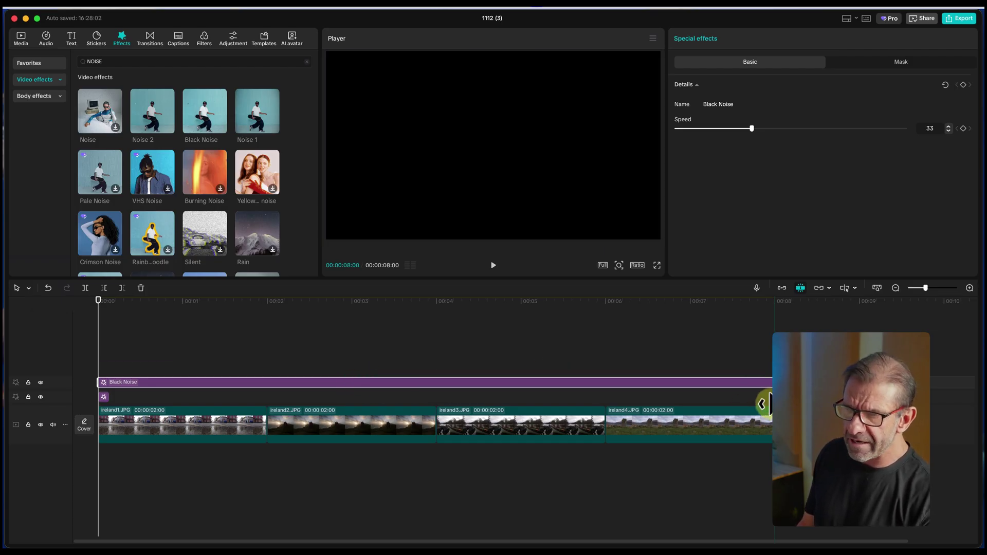
{"action": "key", "text": "space"}
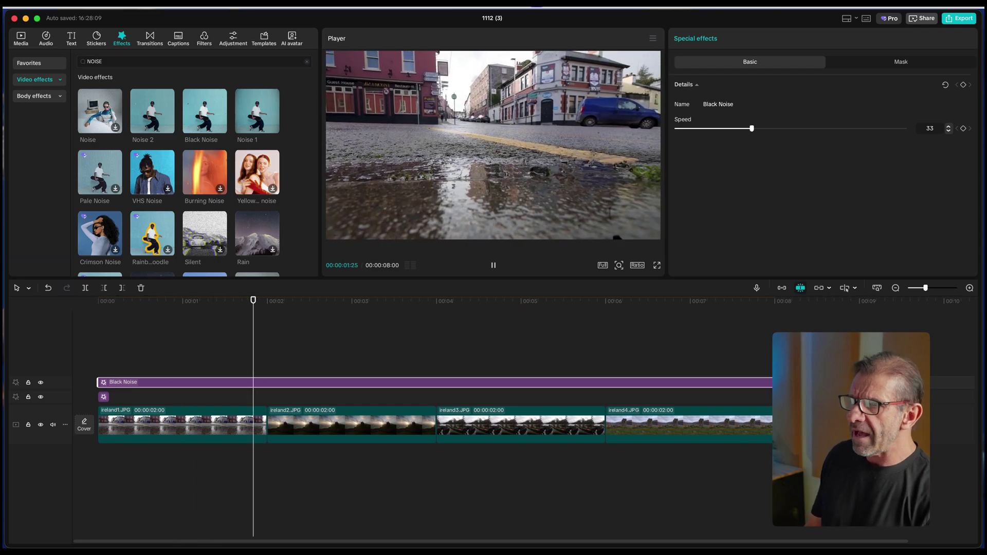
{"action": "key", "text": "space"}
{"action": "left_click_drag", "start_coordinate": [181, 302], "coordinate": [62, 304]}
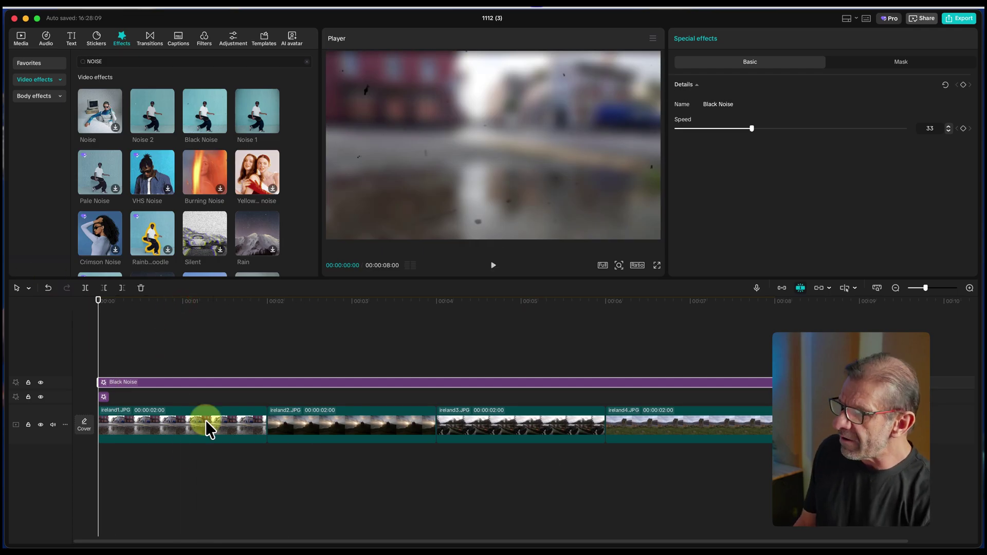
- Copy ireland1's attributes and paste its scale and position keyframes onto ireland2, ireland3 and ireland4
{"action": "left_click", "coordinate": [193, 434]}
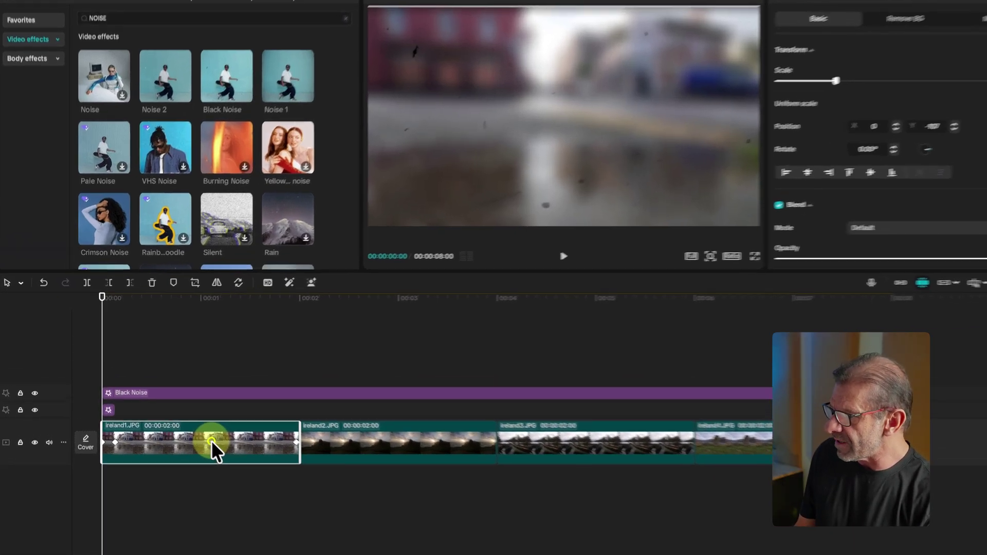
{"action": "right_click", "coordinate": [194, 428]}
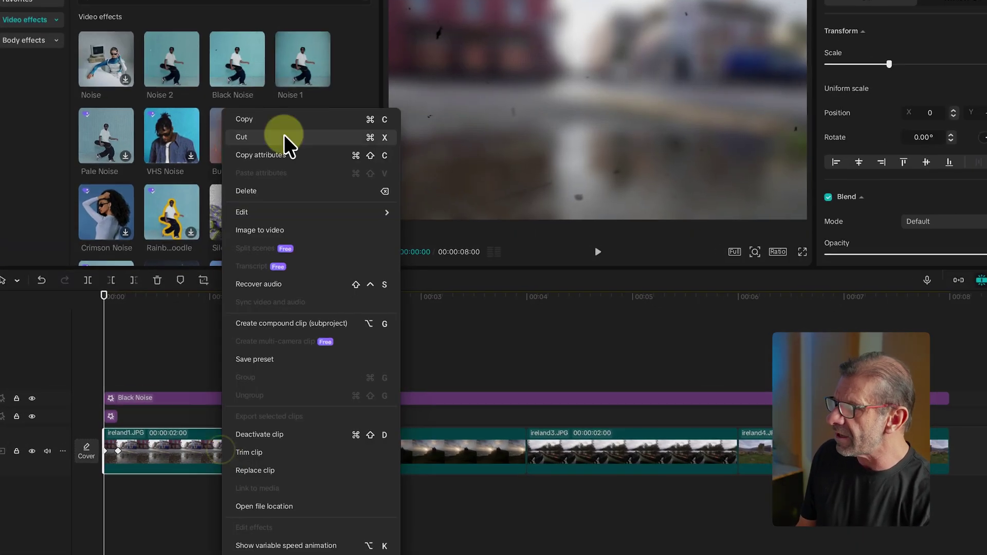
{"action": "left_click", "coordinate": [275, 154]}
{"action": "left_click_drag", "start_coordinate": [977, 501], "coordinate": [371, 441]}
{"action": "right_click", "coordinate": [378, 442]}
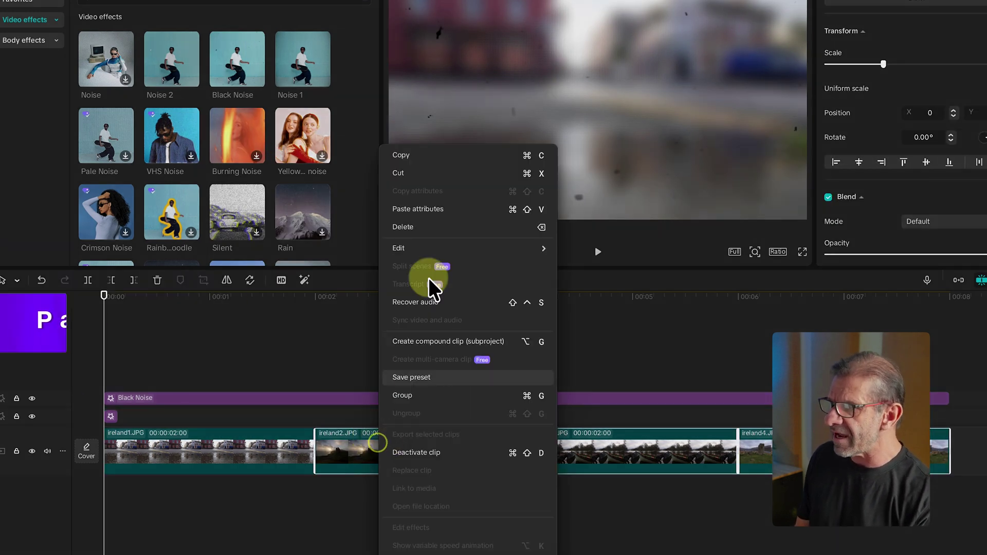
{"action": "left_click", "coordinate": [423, 211]}
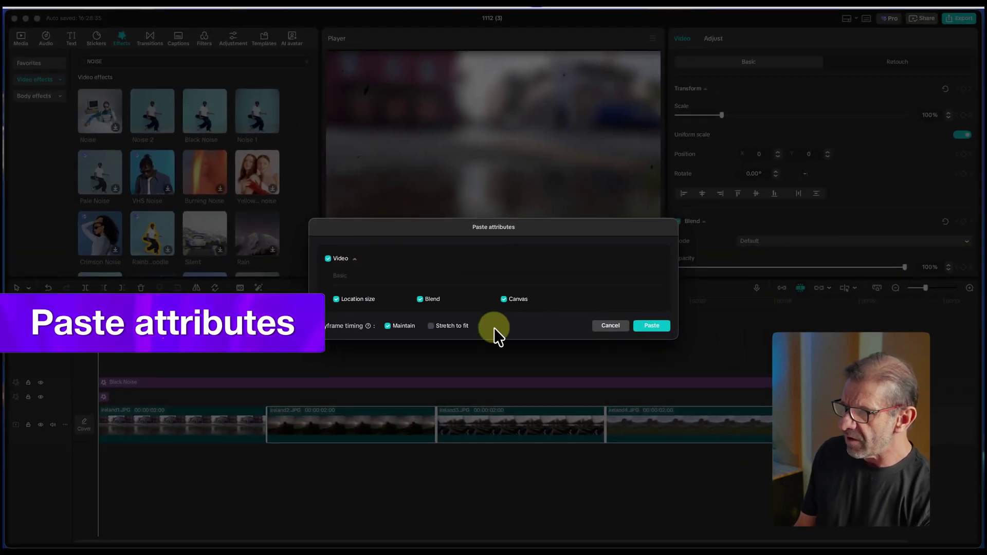
{"action": "left_click", "coordinate": [654, 327]}
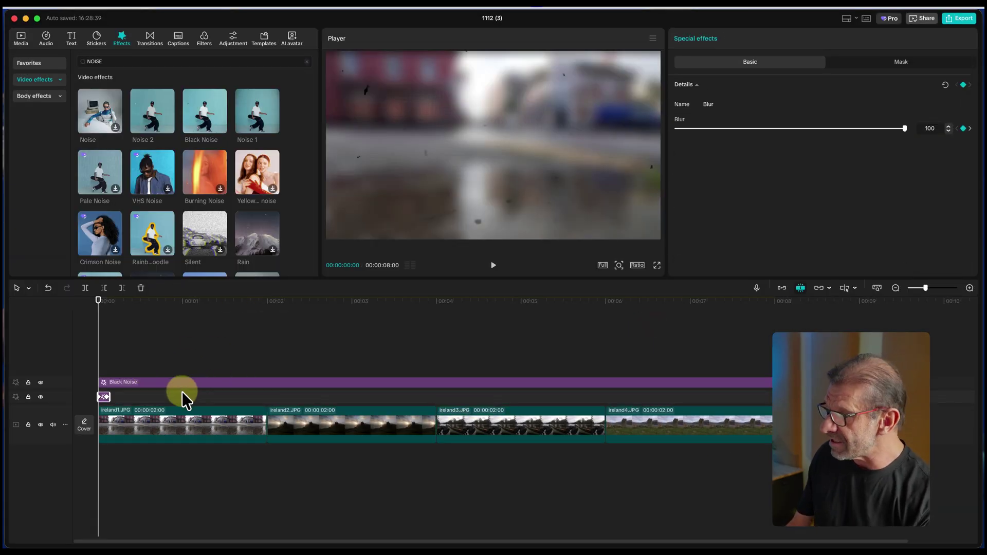
- Copy the keyframed Blur effect and paste it at 00:02, 00:04 and 00:06
{"action": "left_click", "coordinate": [103, 396]}
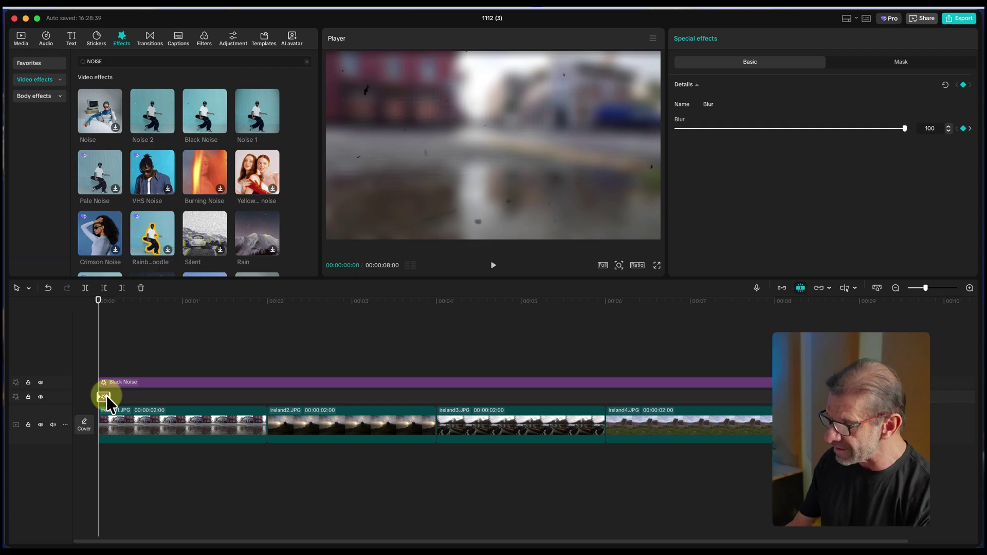
{"action": "key", "text": "super+c"}
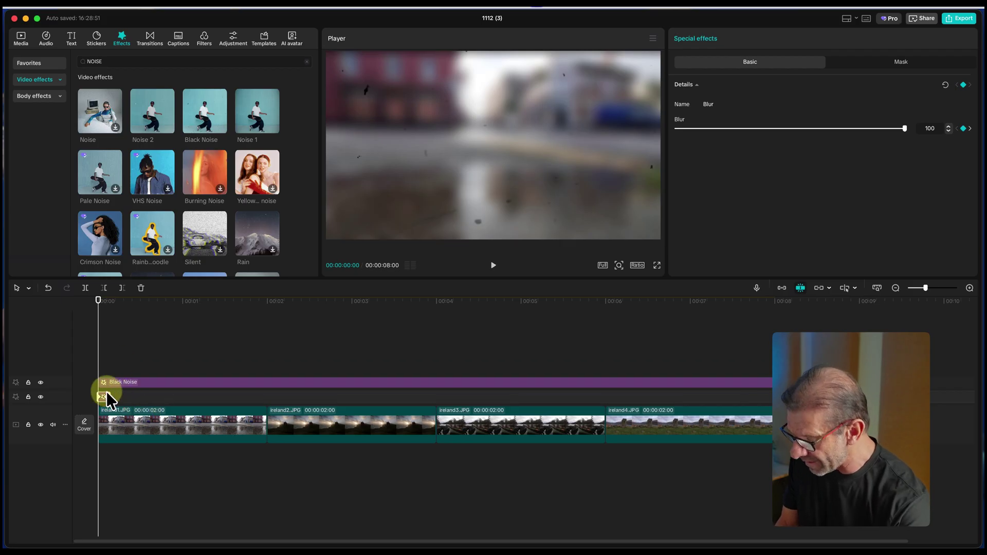
{"action": "key", "text": "Down"}
{"action": "key", "text": "Down"}
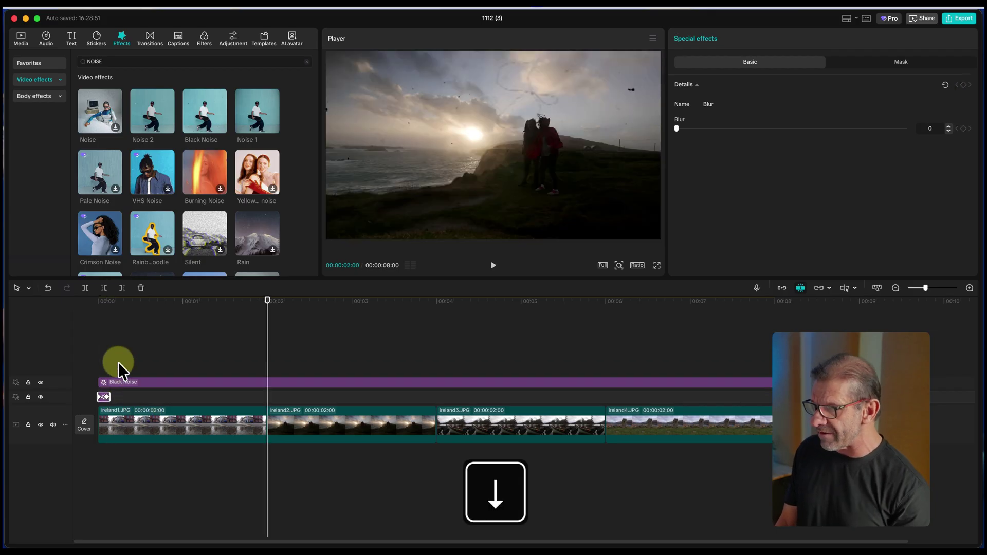
{"action": "key", "text": "cmd+v"}
{"action": "key", "text": "Down"}
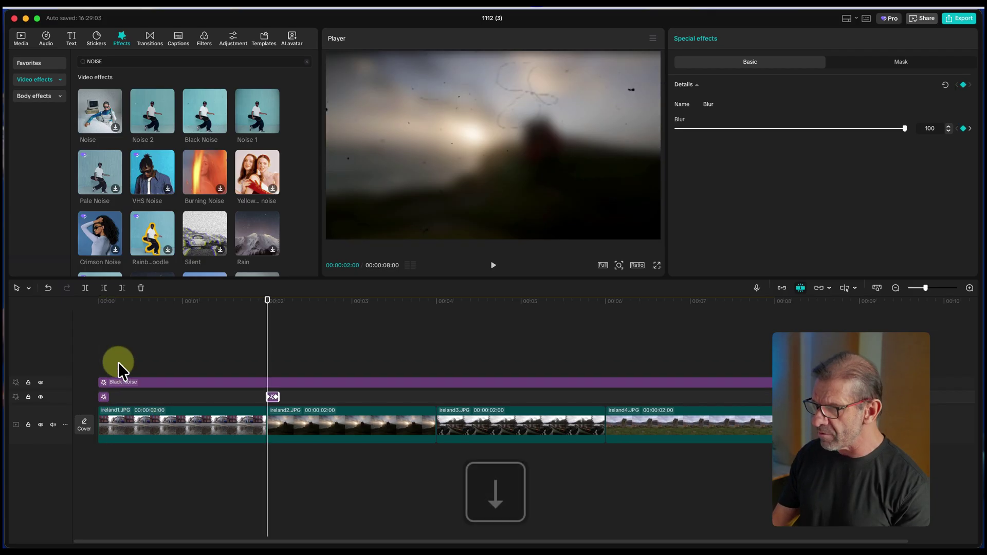
{"action": "key", "text": "cmd+v"}
{"action": "key", "text": "Down"}
{"action": "key", "text": "cmd+v"}
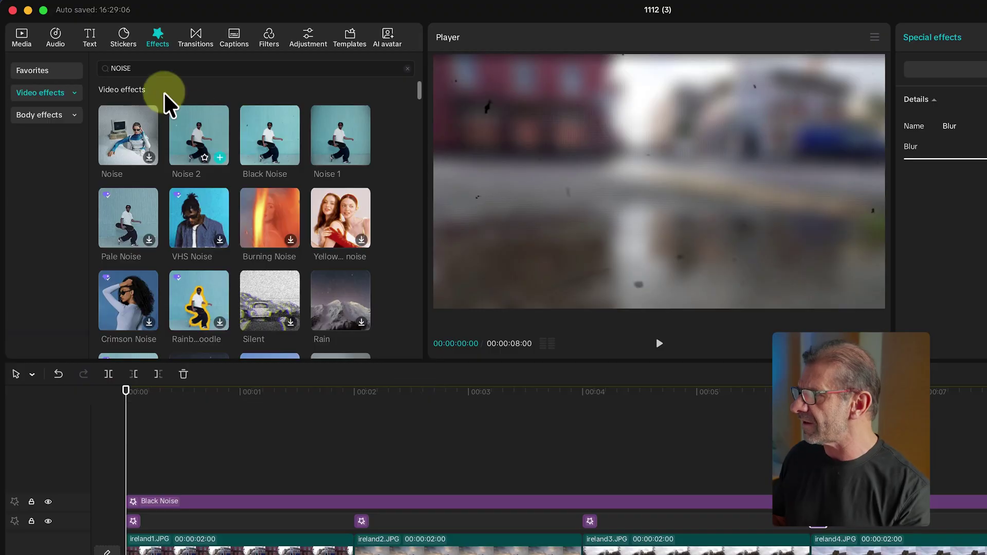
- Search the media library for CLICK and add Camera shutter clicks.mp3 to the timeline
{"action": "left_click", "coordinate": [21, 37]}
{"action": "scroll", "coordinate": [304, 211], "scroll_direction": "down", "scroll_amount": 2}
{"action": "scroll", "coordinate": [301, 239], "scroll_direction": "up", "scroll_amount": 2}
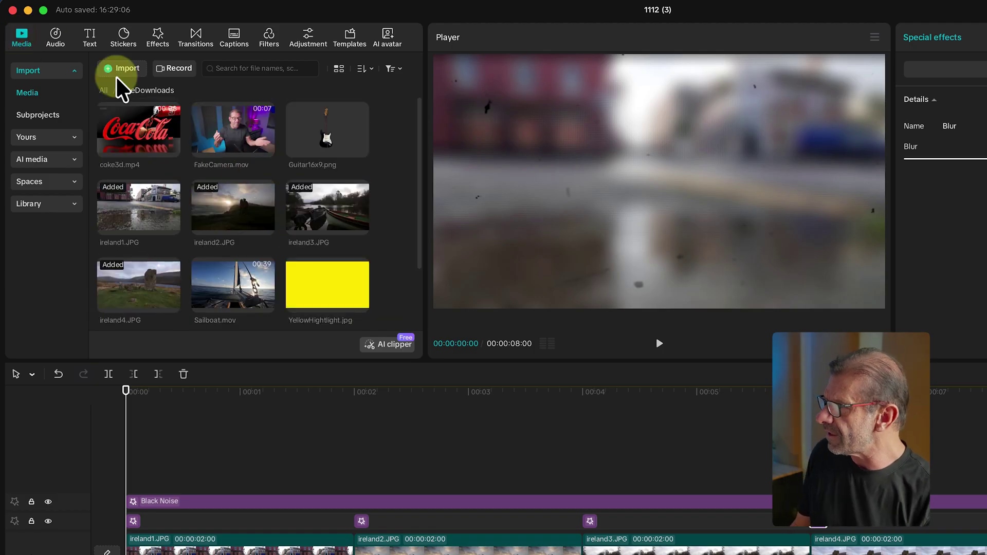
{"action": "left_click", "coordinate": [102, 90]}
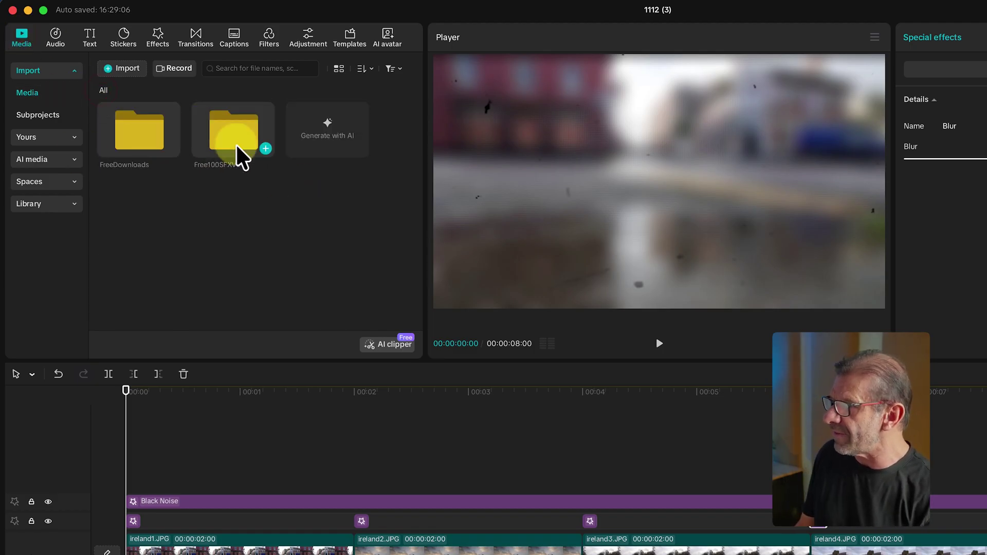
{"action": "left_click", "coordinate": [234, 68]}
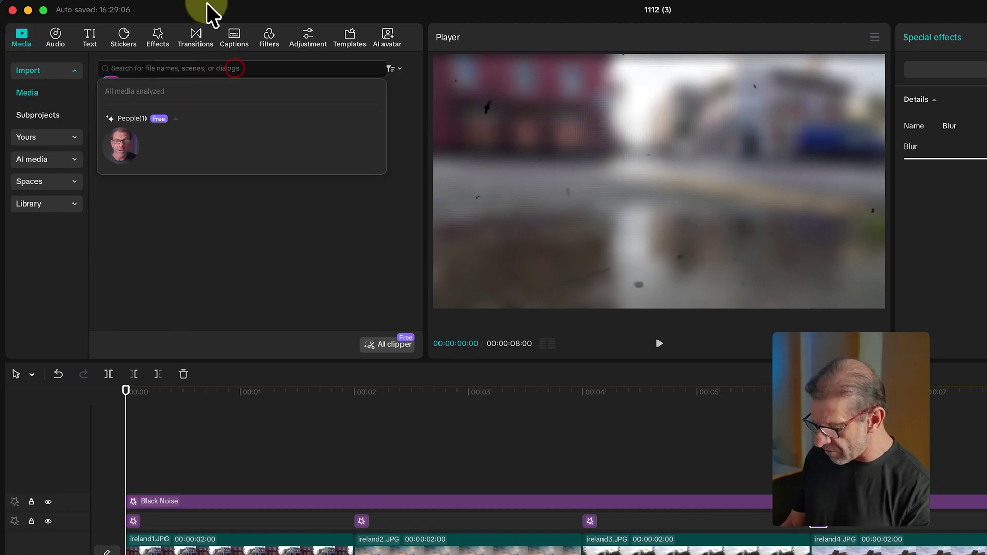
{"action": "type", "text": "CLIC"}
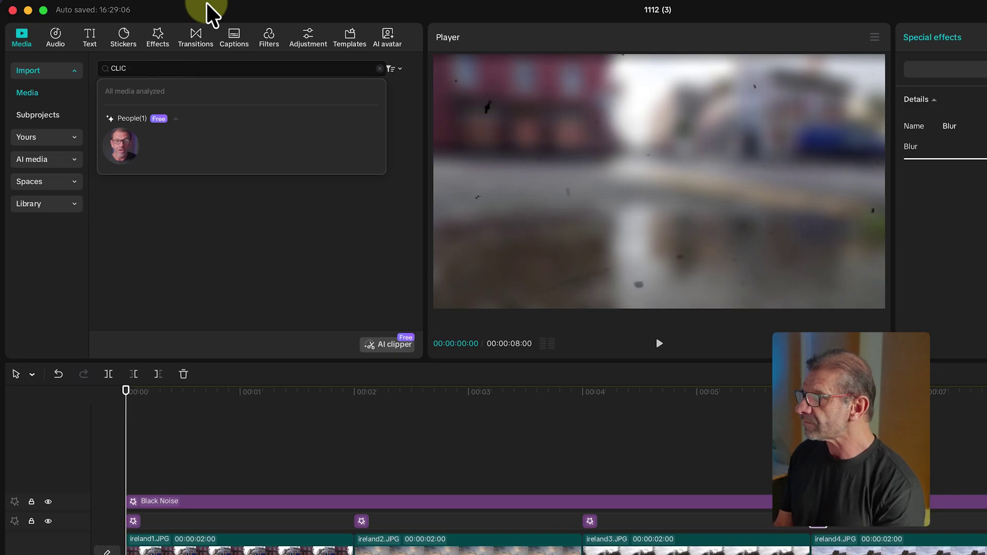
{"action": "type", "text": "K"}
{"action": "key", "text": "Return"}
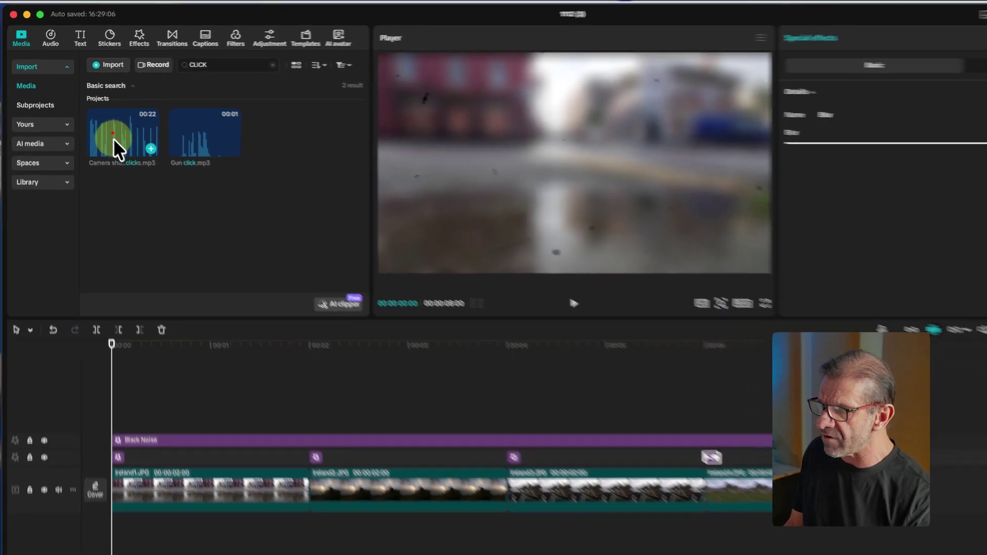
{"action": "left_click_drag", "start_coordinate": [118, 148], "coordinate": [424, 406]}
- Trim away the audio before a single shutter click near 23 seconds using Q
{"action": "key", "text": "shift+z"}
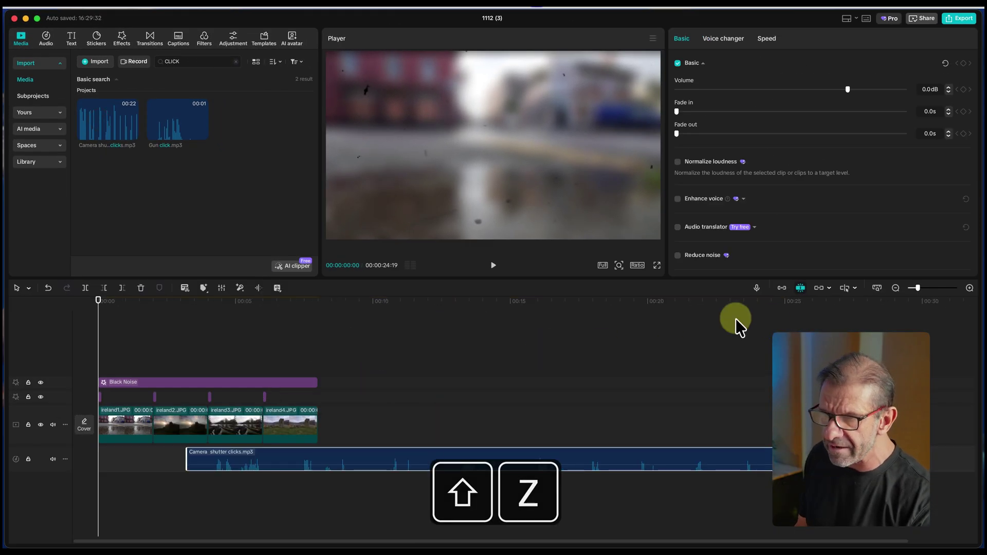
{"action": "left_click", "coordinate": [745, 301]}
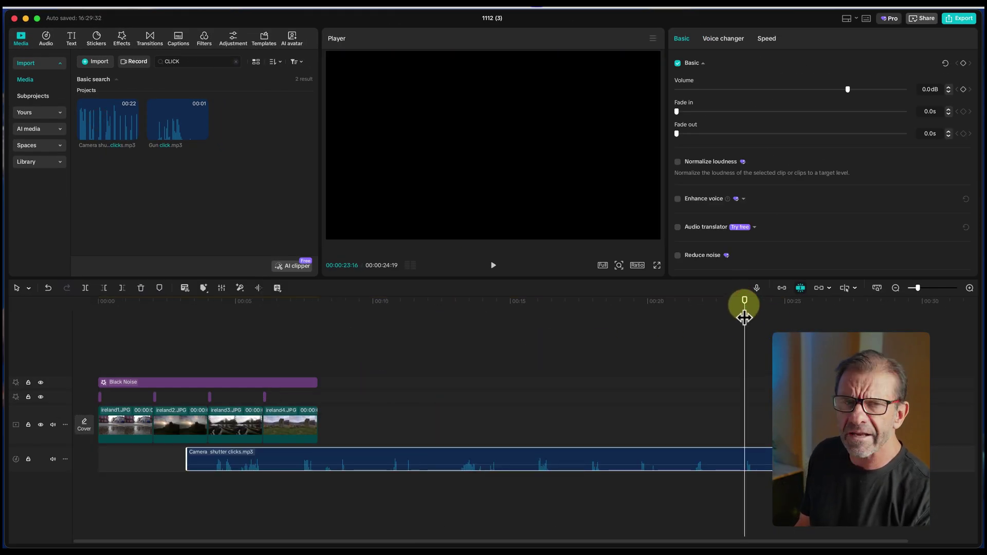
{"action": "key", "text": "space"}
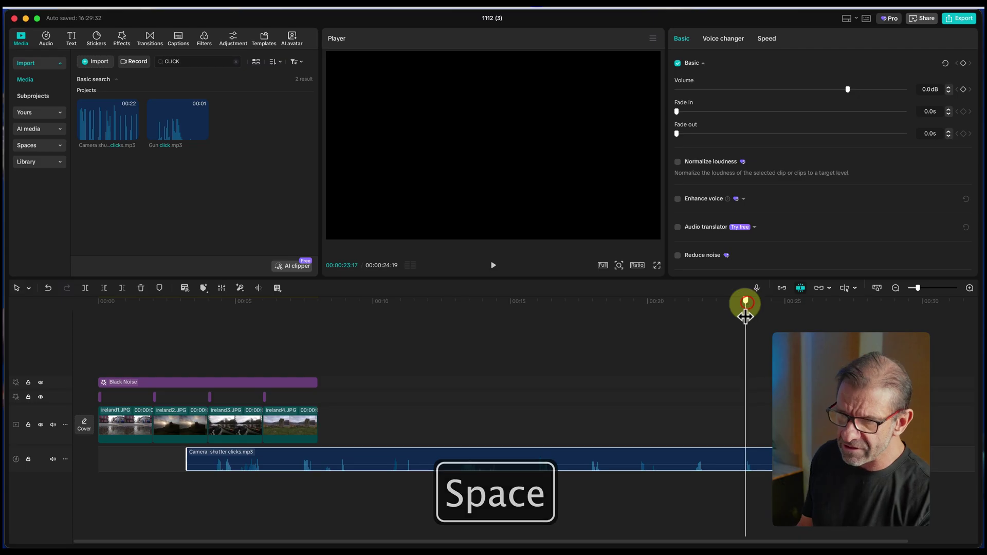
{"action": "left_click_drag", "start_coordinate": [746, 316], "coordinate": [747, 315]}
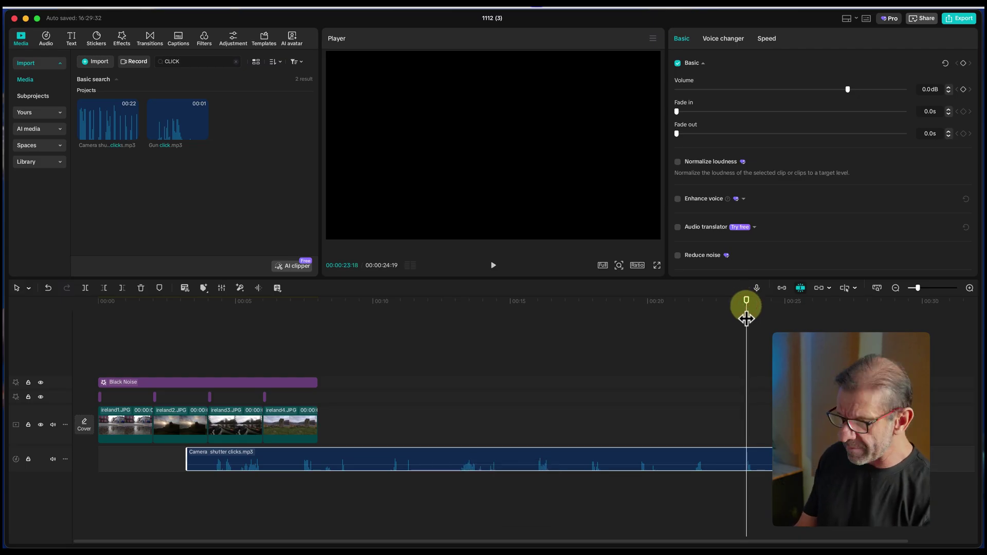
{"action": "key", "text": "q"}
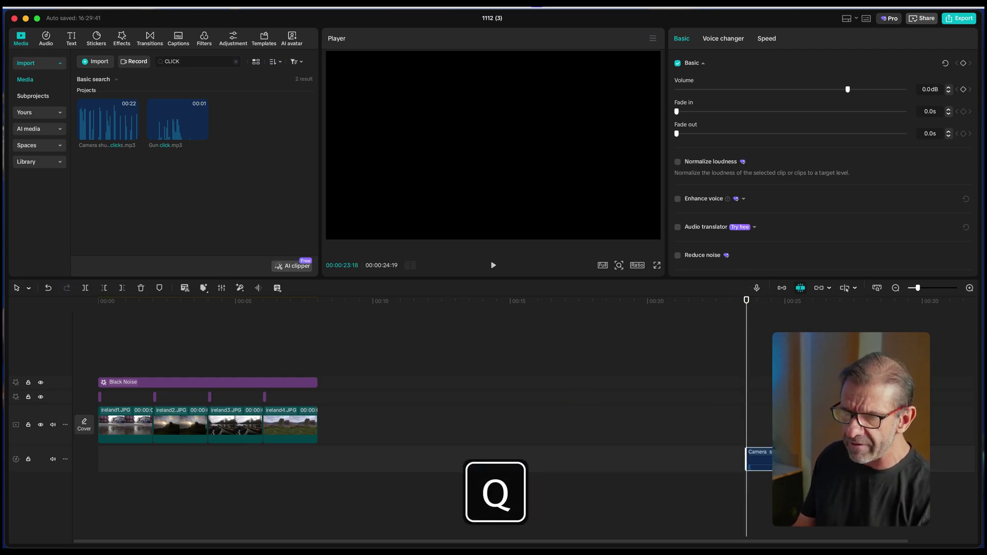
- Move the trimmed click sound to 00:00 and play the opening to hear it
{"action": "left_click_drag", "start_coordinate": [749, 460], "coordinate": [33, 456]}
{"action": "key", "text": "shift+z"}
{"action": "left_click", "coordinate": [126, 306]}
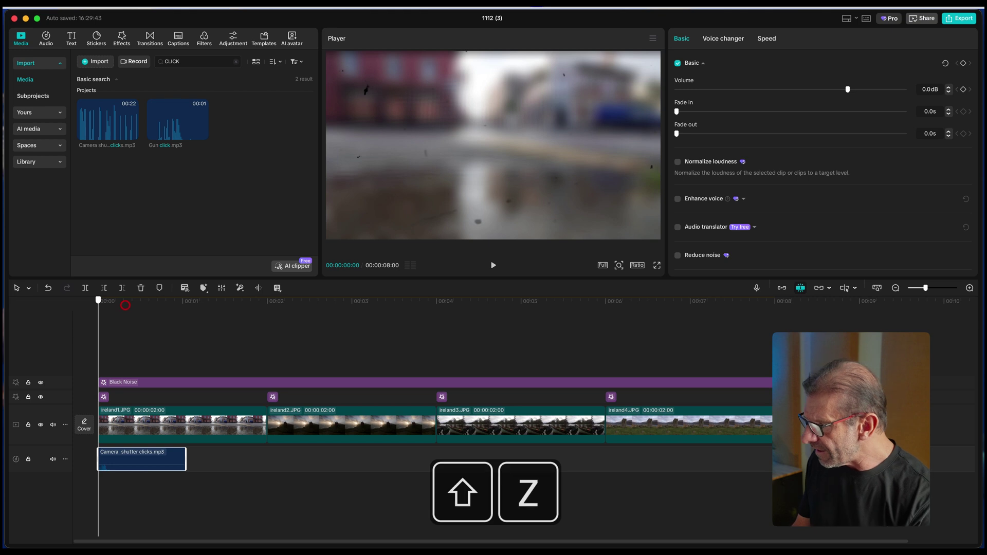
{"action": "left_click", "coordinate": [124, 464]}
{"action": "key", "text": "space"}
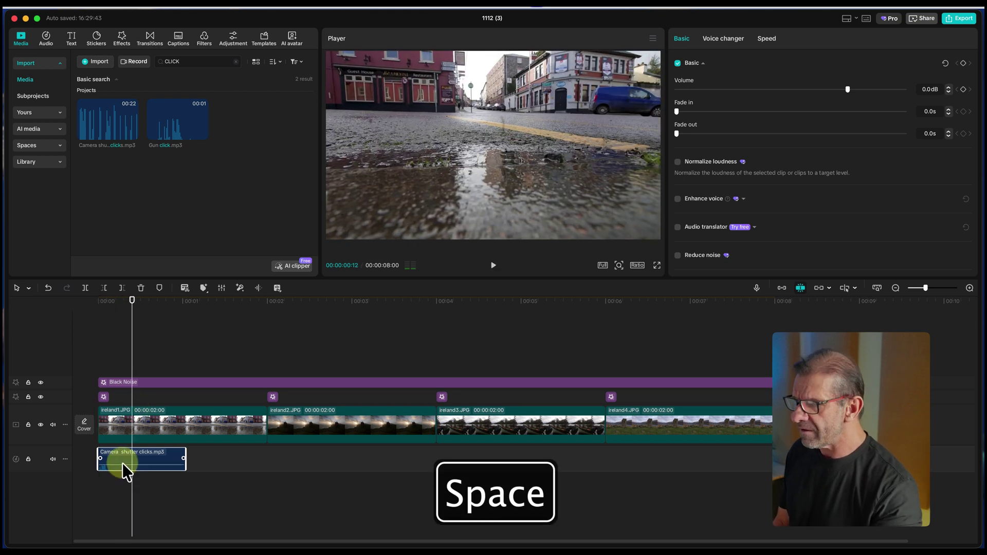
{"action": "key", "text": "Down"}
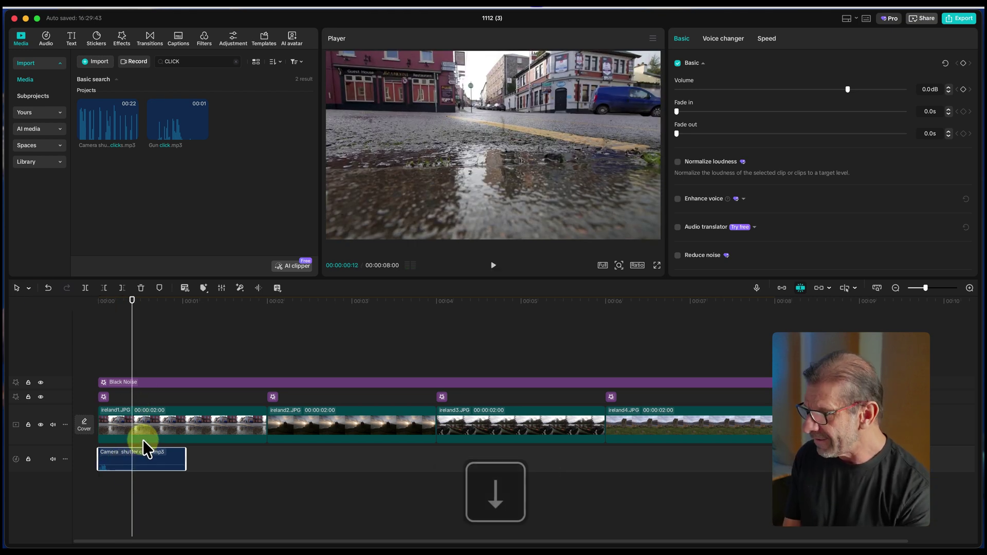
{"action": "key", "text": "Up"}
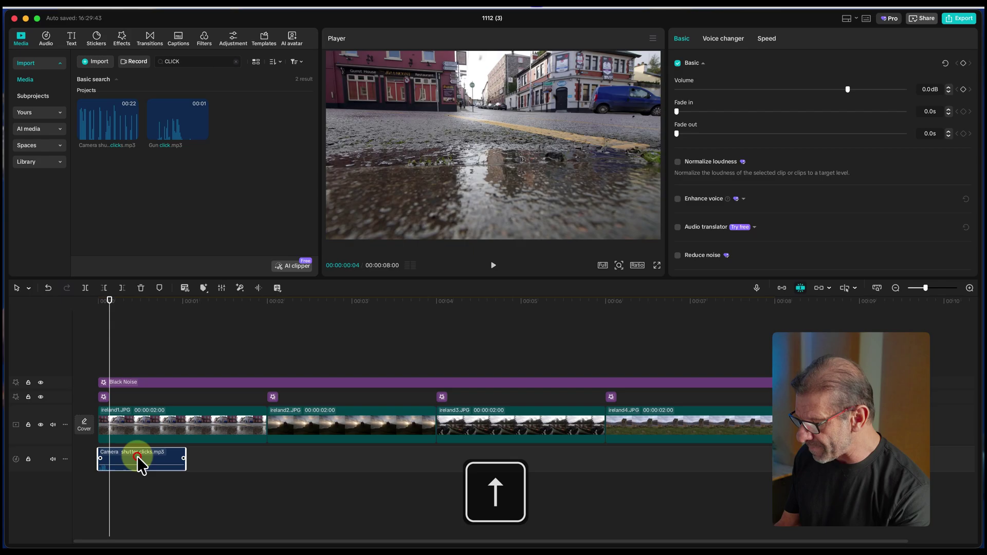
- Copy the shutter-click sound and paste copies at the 2 and 4 second cuts
{"action": "key", "text": "super+c"}
{"action": "key", "text": "Down"}
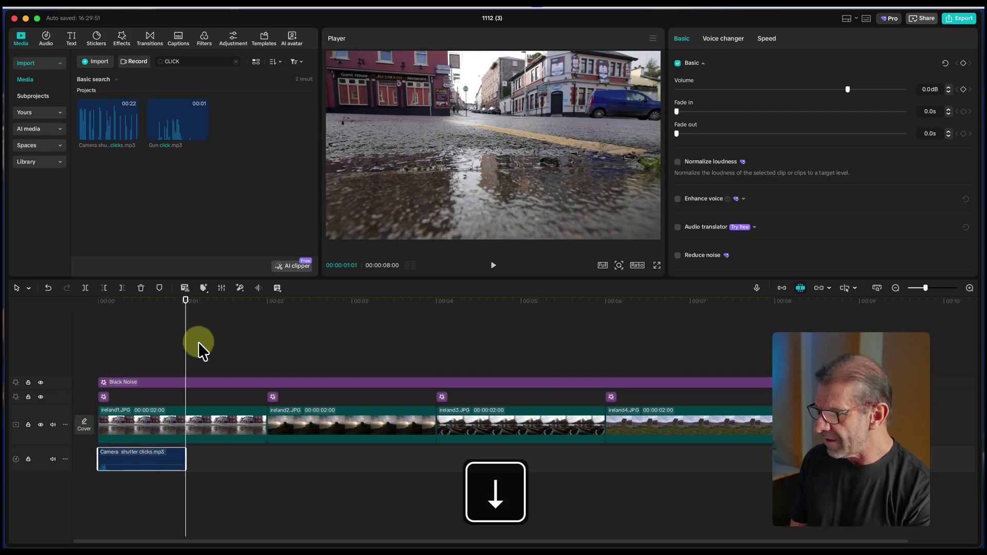
{"action": "key", "text": "Down"}
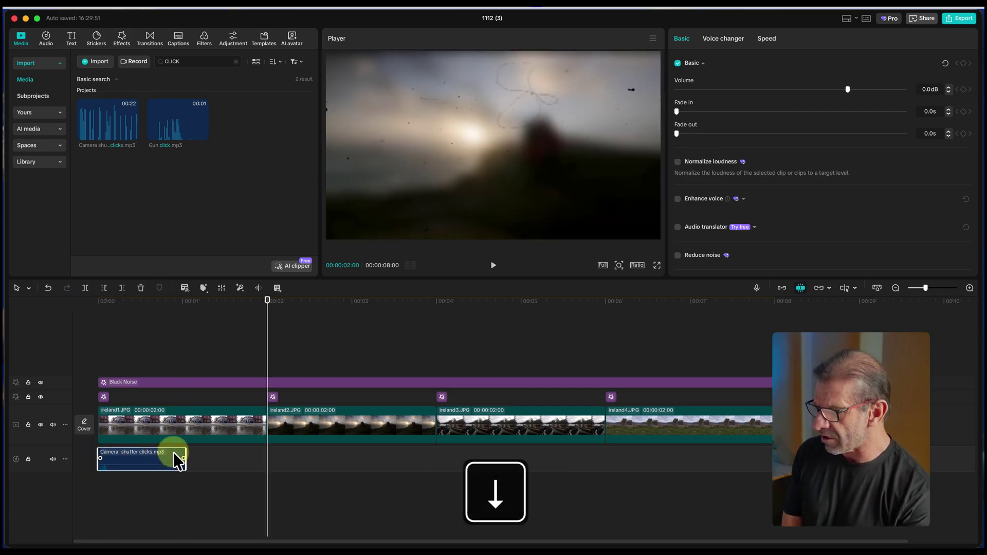
{"action": "key", "text": "super+v"}
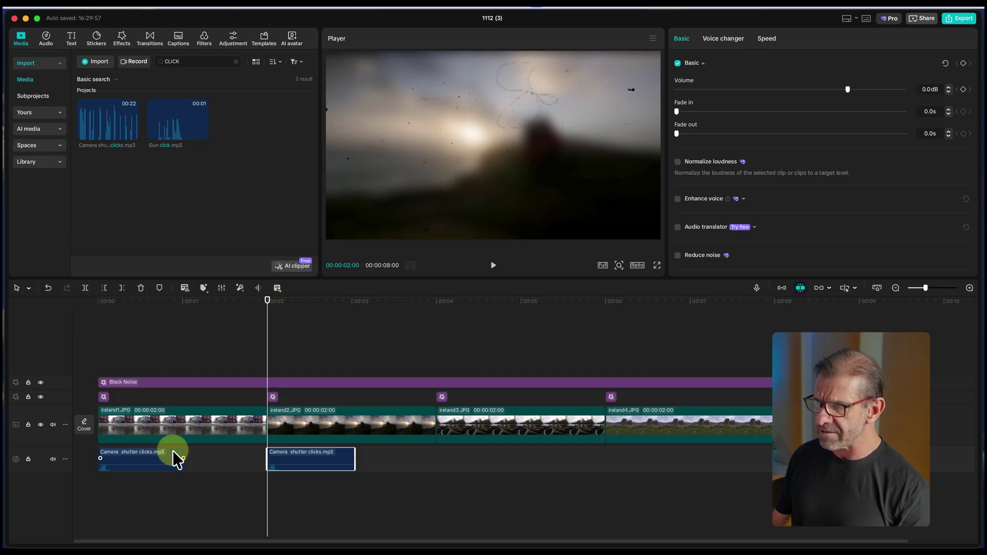
{"action": "key", "text": "Down"}
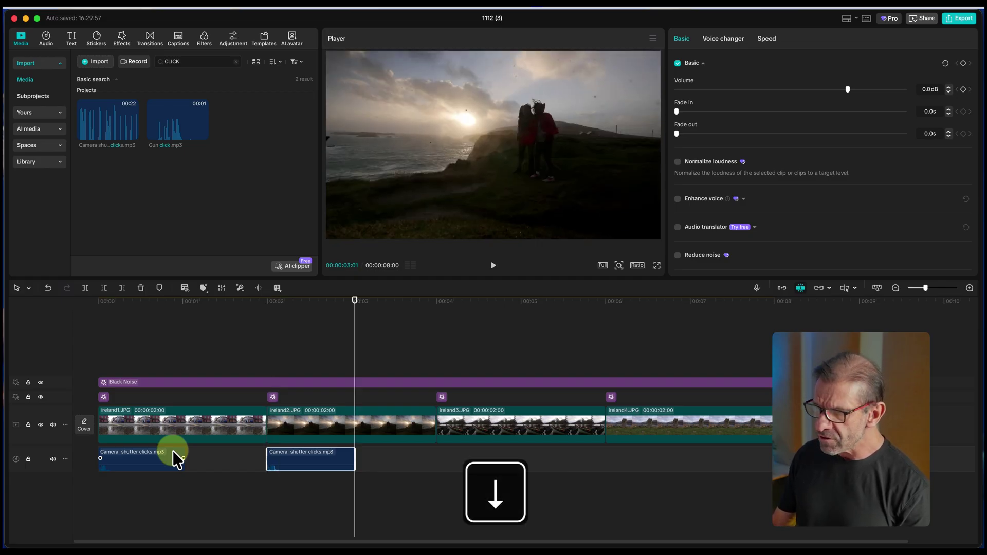
{"action": "key", "text": "Down"}
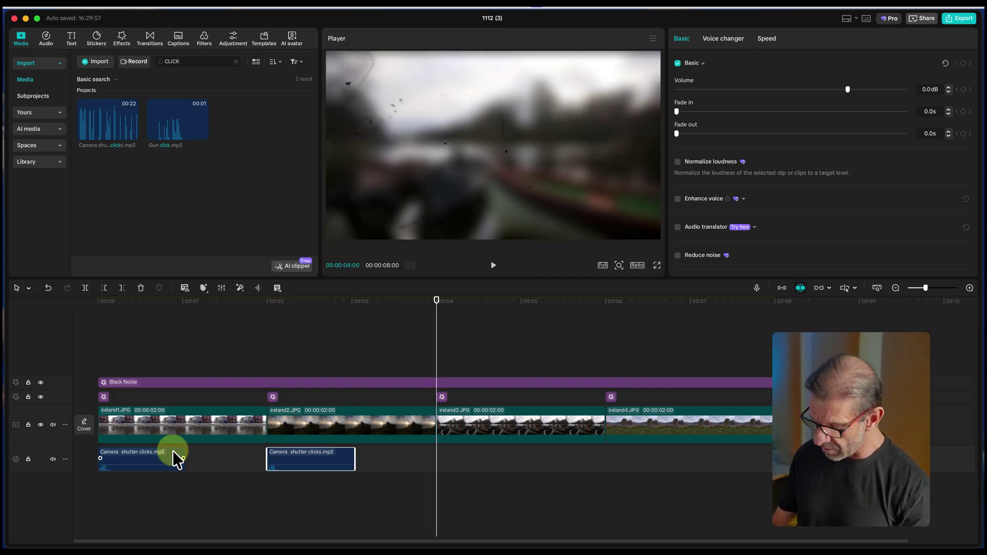
{"action": "key", "text": "super+v"}
- Paste a third click at 6 seconds and play the slideshow back to check the clicks
{"action": "key", "text": "Down"}
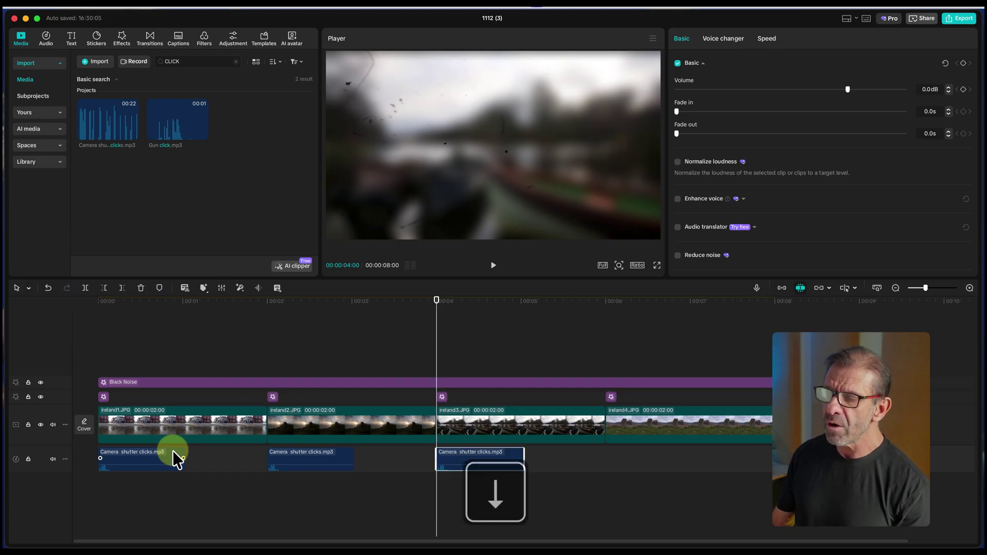
{"action": "key", "text": "Down"}
{"action": "key", "text": "Down"}
{"action": "key", "text": "super+v"}
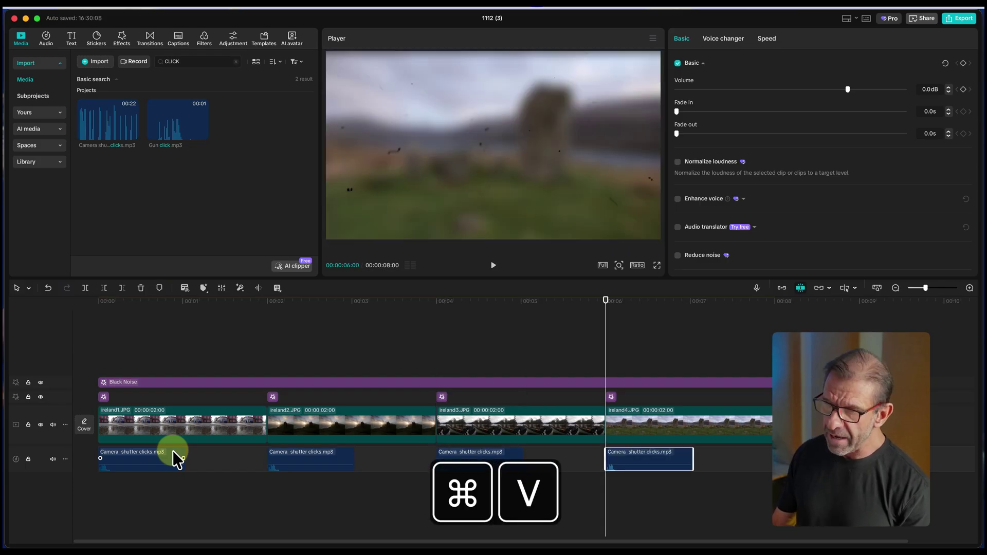
{"action": "key", "text": "space"}
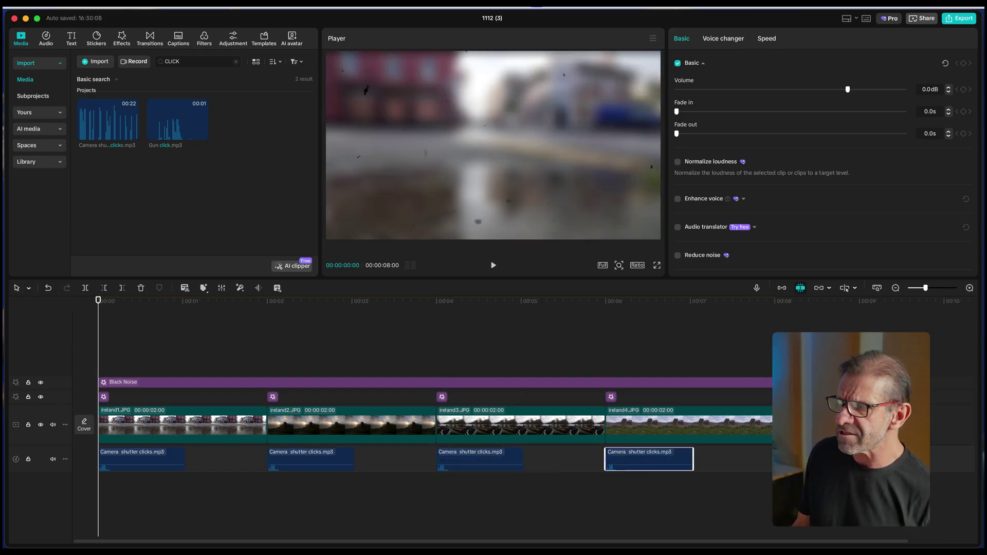
{"action": "key", "text": "space"}
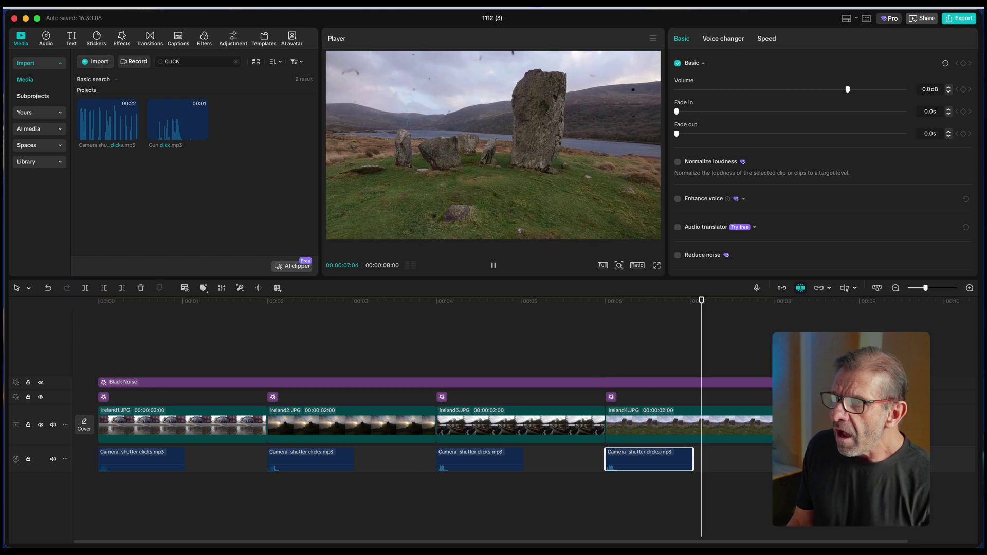
{"action": "key", "text": "space"}
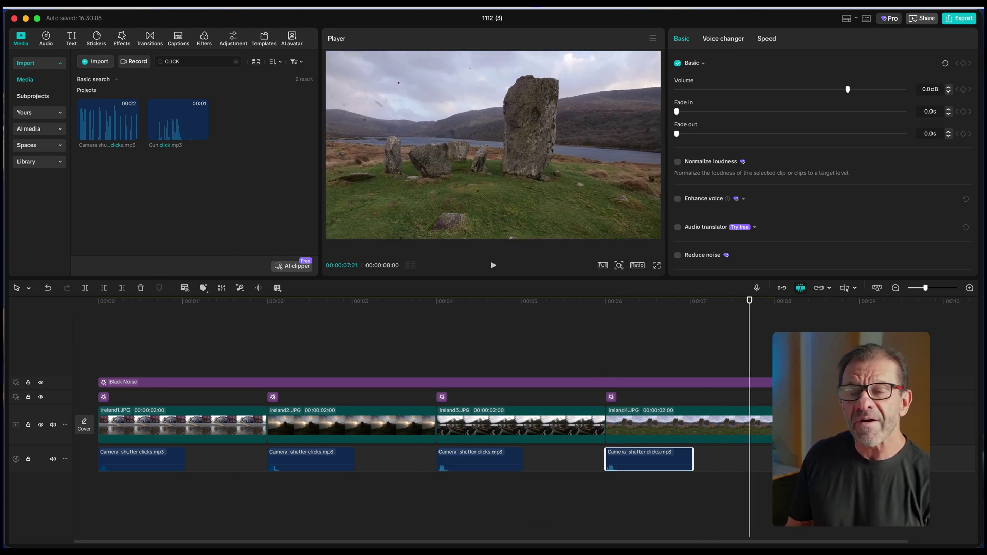